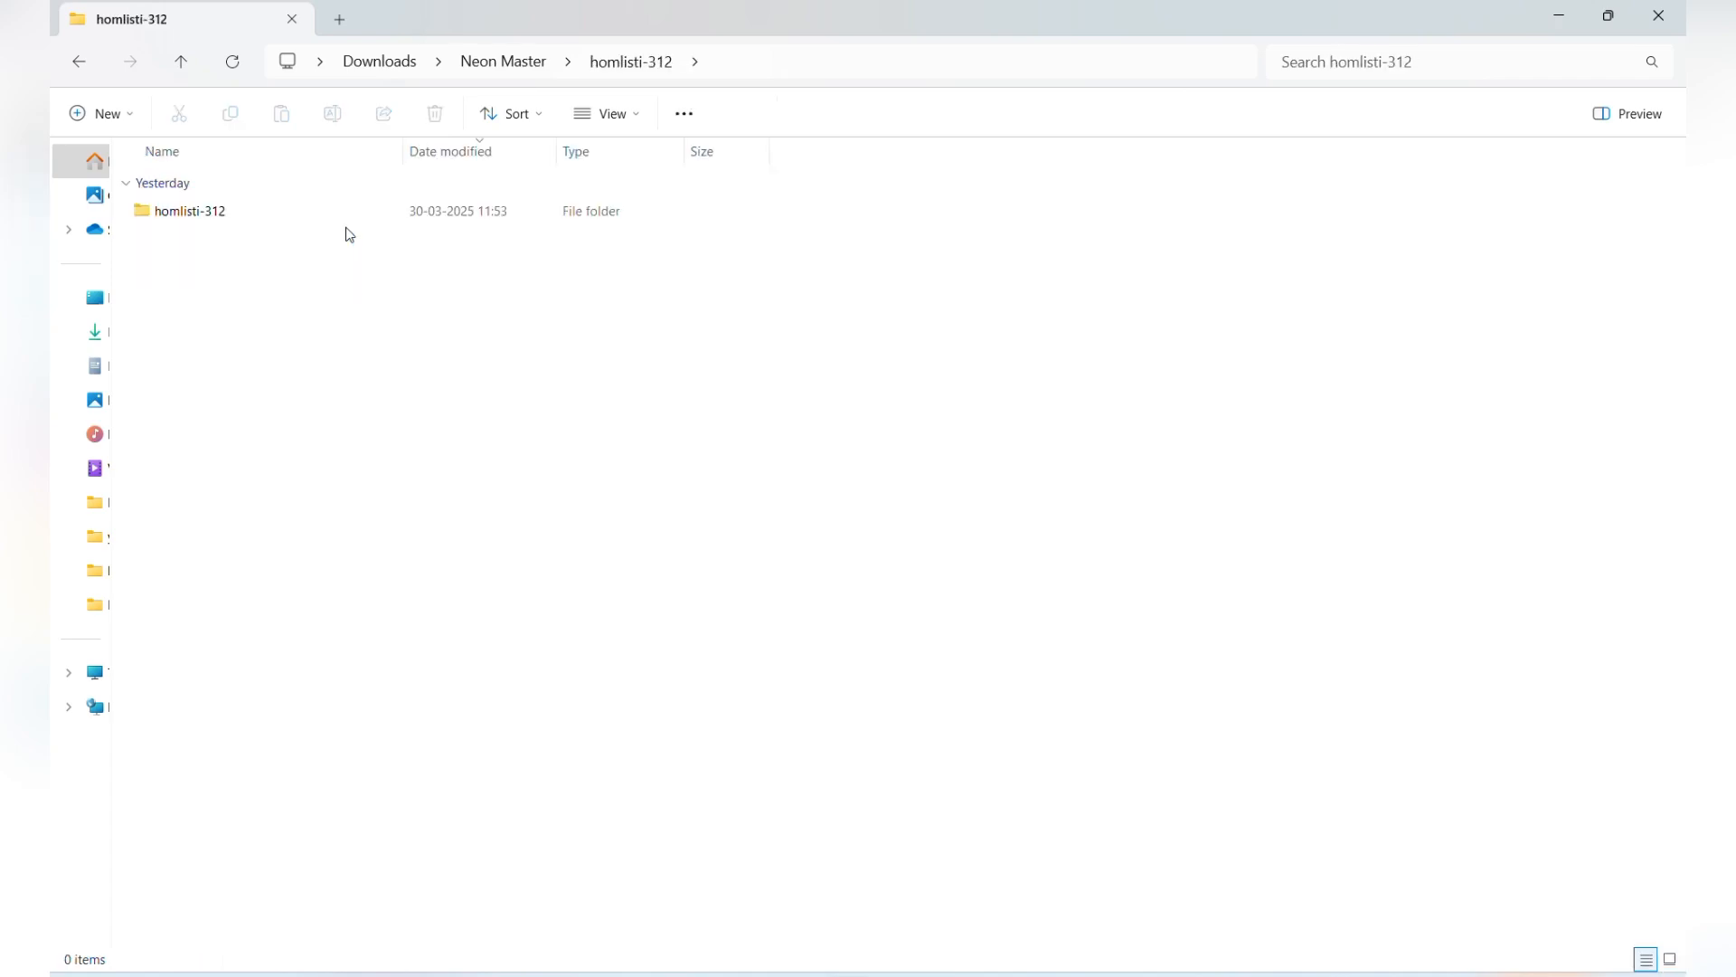
# Step: Open the Uploads folder inside main-homlisti, show the folder contents as large thumbnails, and select the homlisti_nulled archive
pyautogui.doubleClick(313, 223)
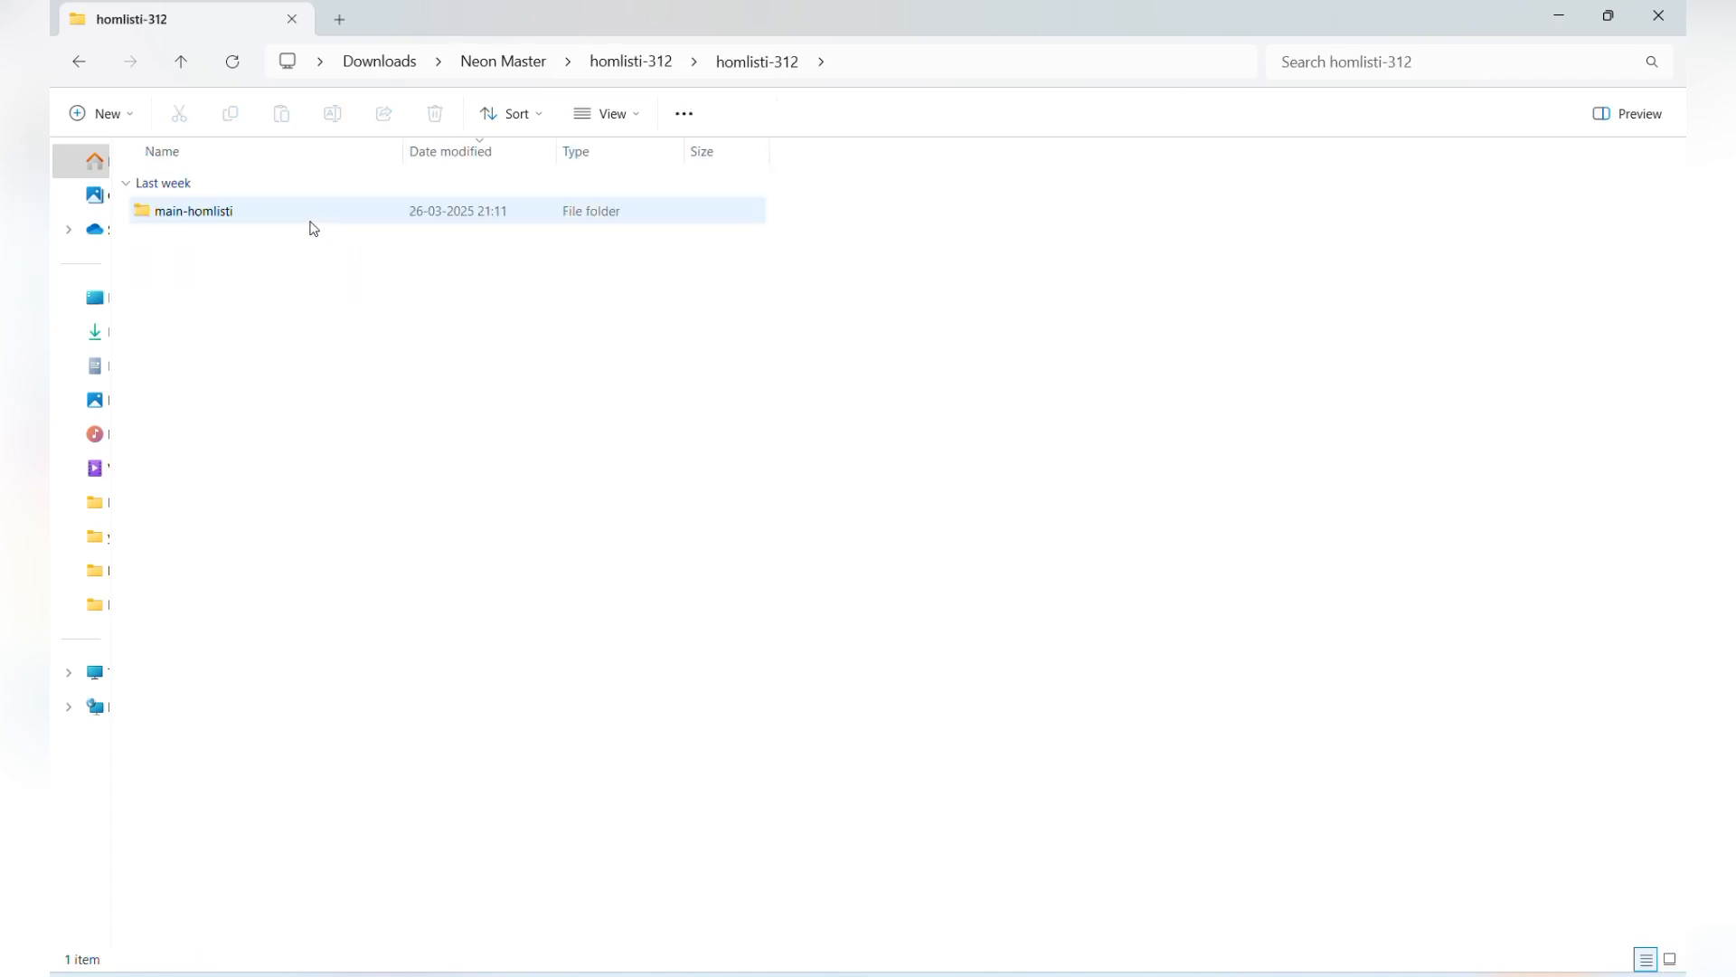
pyautogui.doubleClick(242, 223)
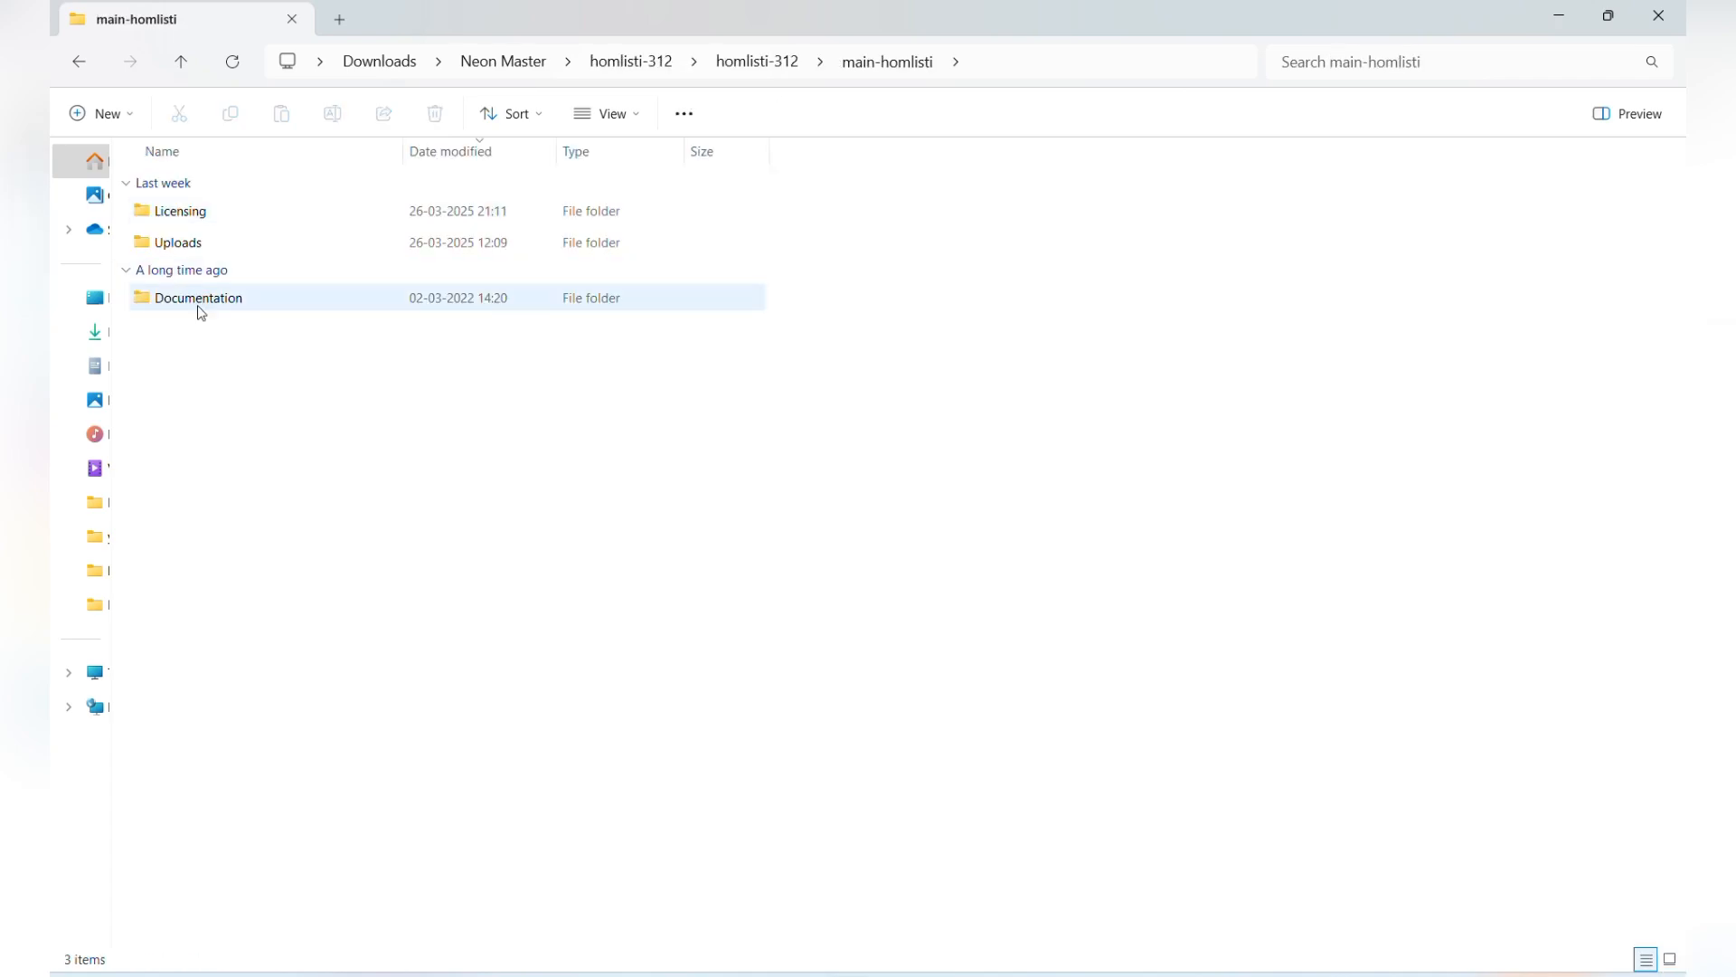
pyautogui.click(1670, 957)
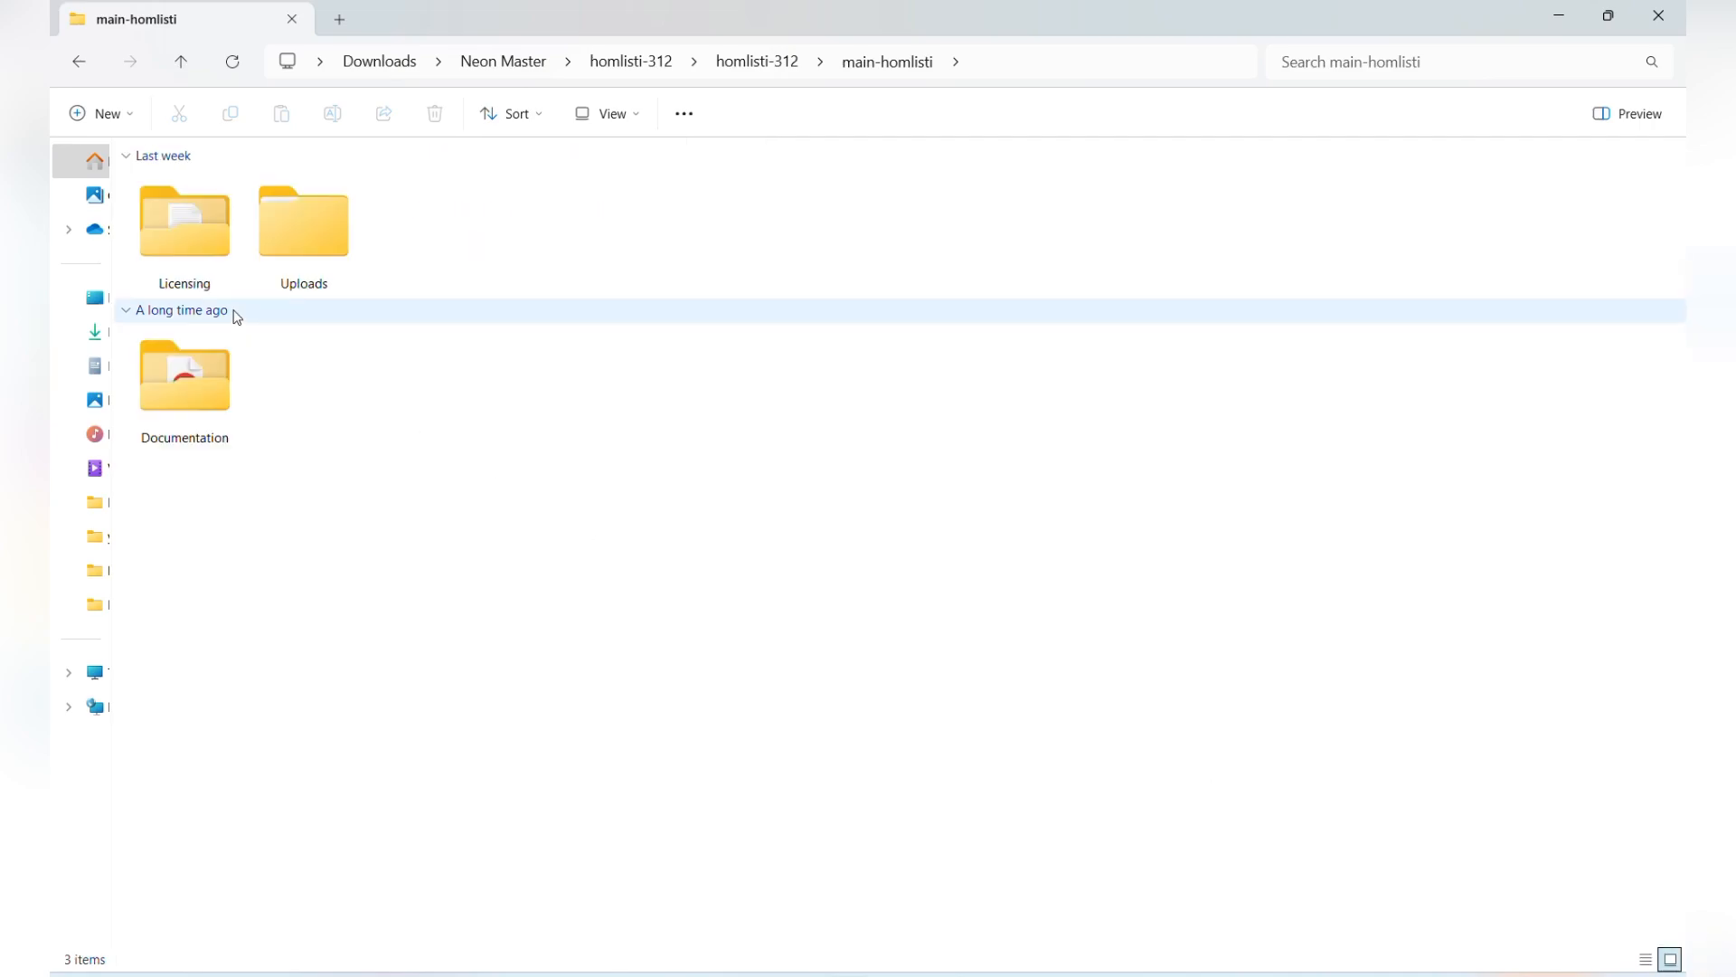
pyautogui.doubleClick(334, 247)
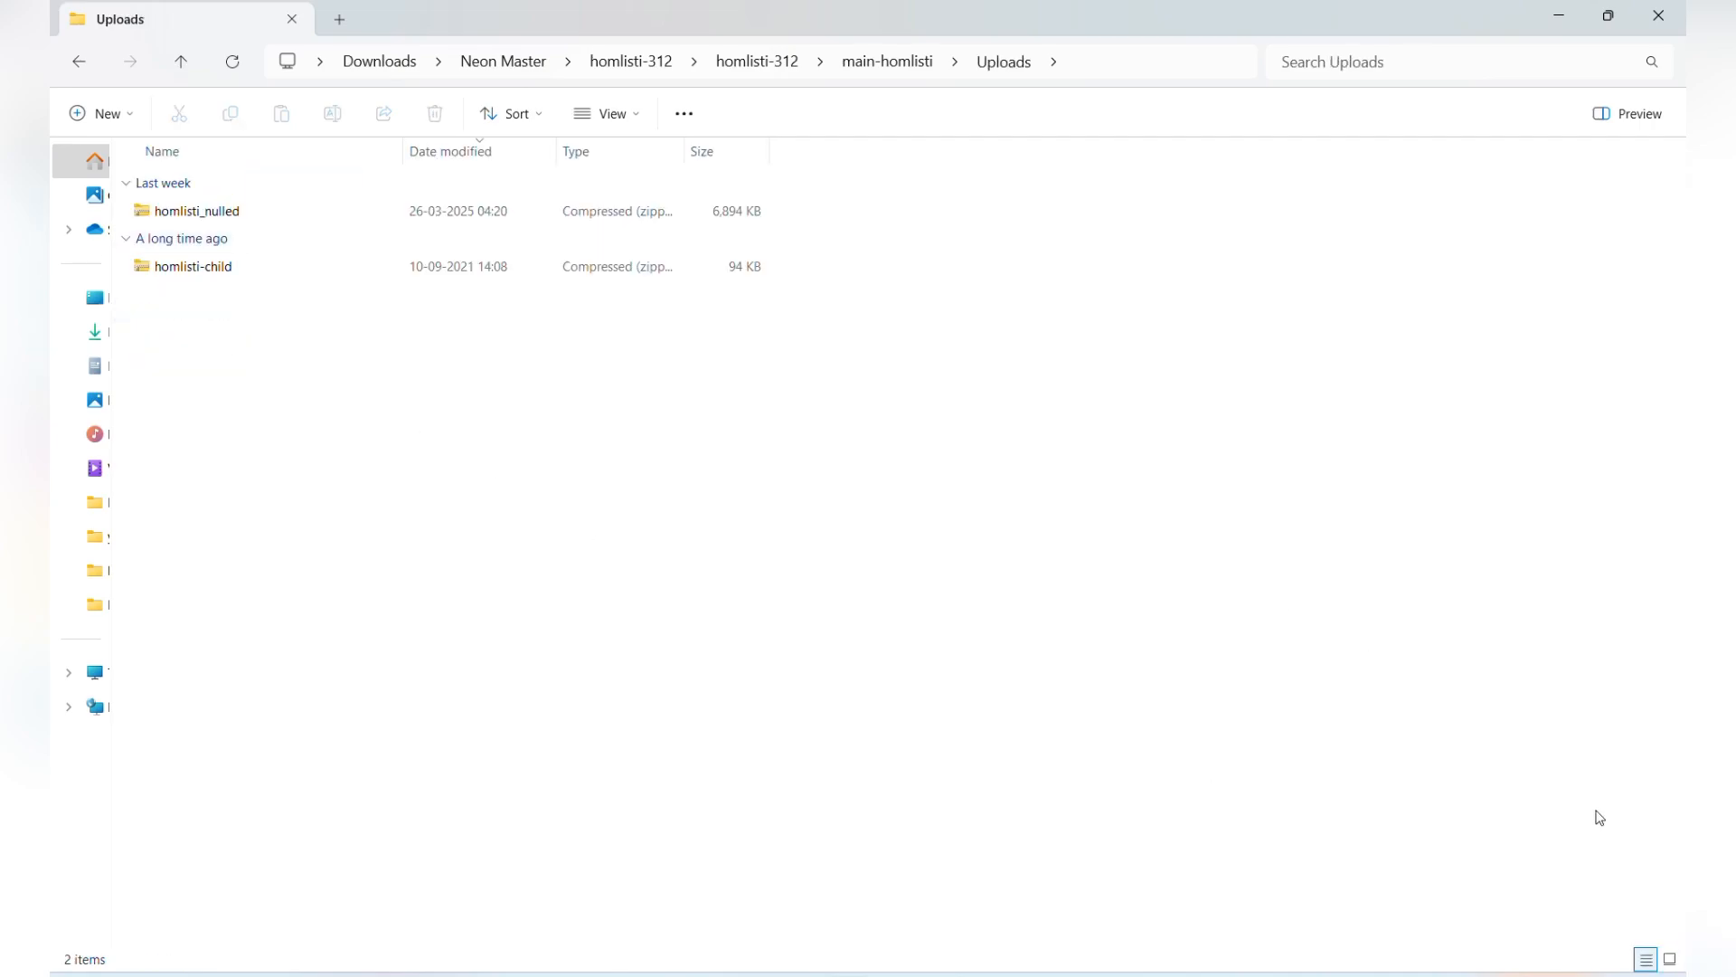
pyautogui.click(1677, 962)
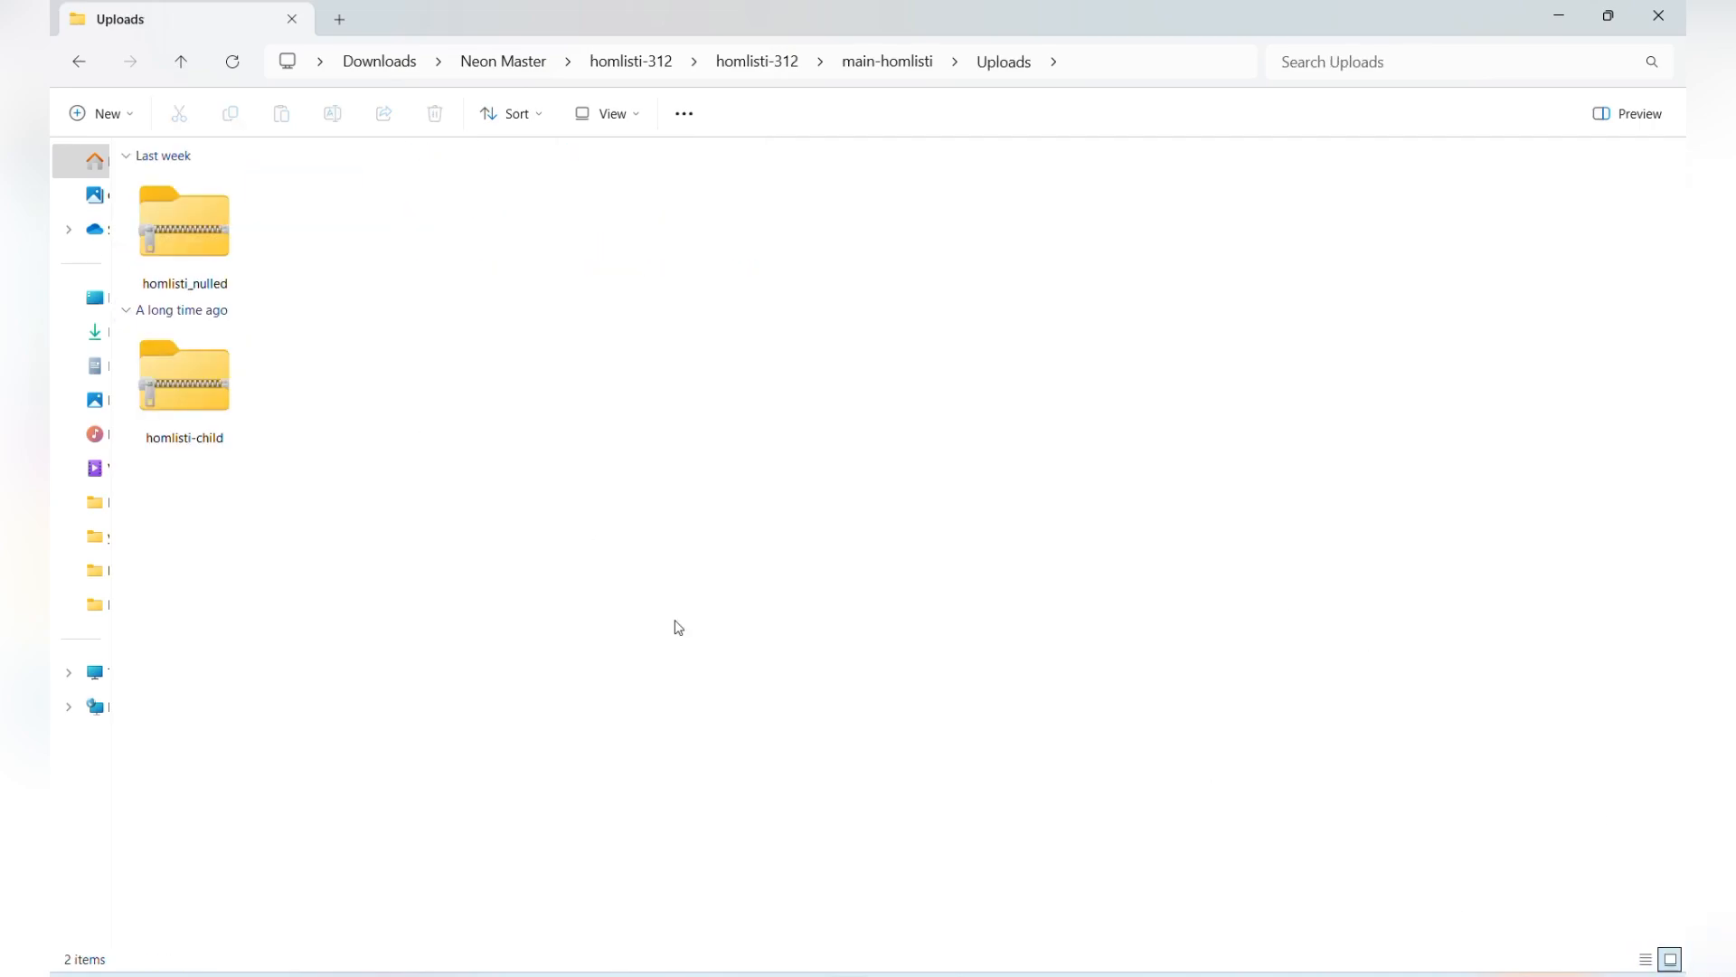
pyautogui.click(213, 236)
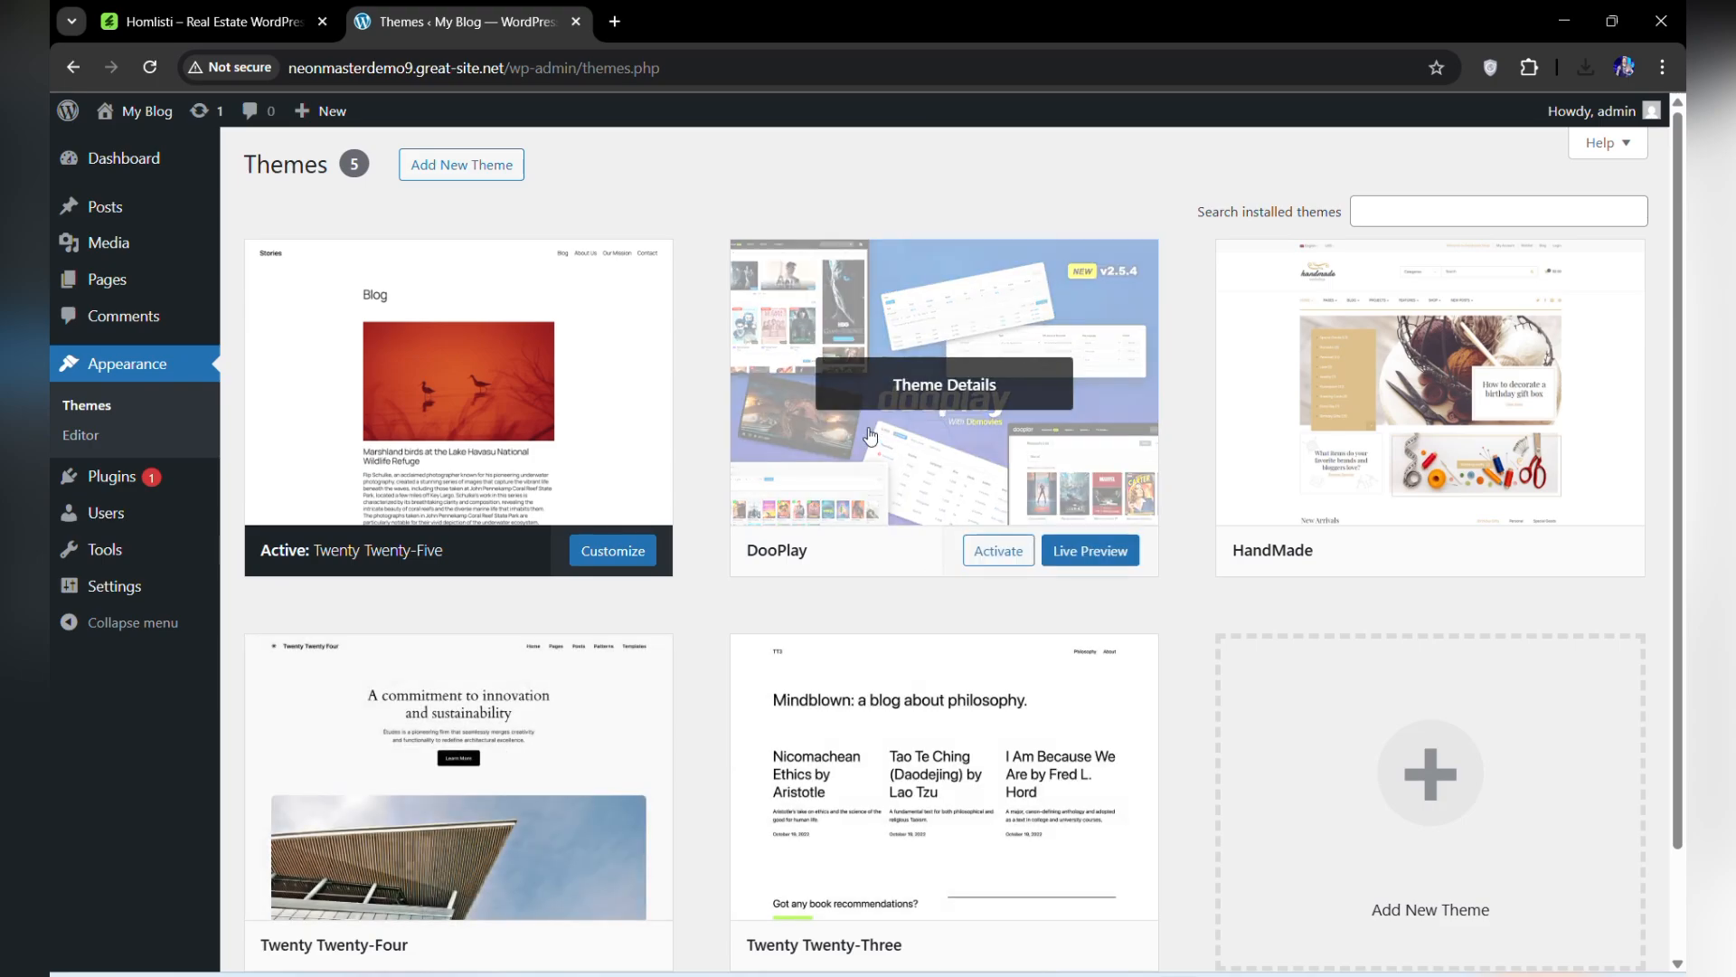
# Step: In the WordPress admin in Chrome, upload homlisti_nulled.zip from the Uploads folder as a new theme and install it
pyautogui.scroll(-2, 506, 507)
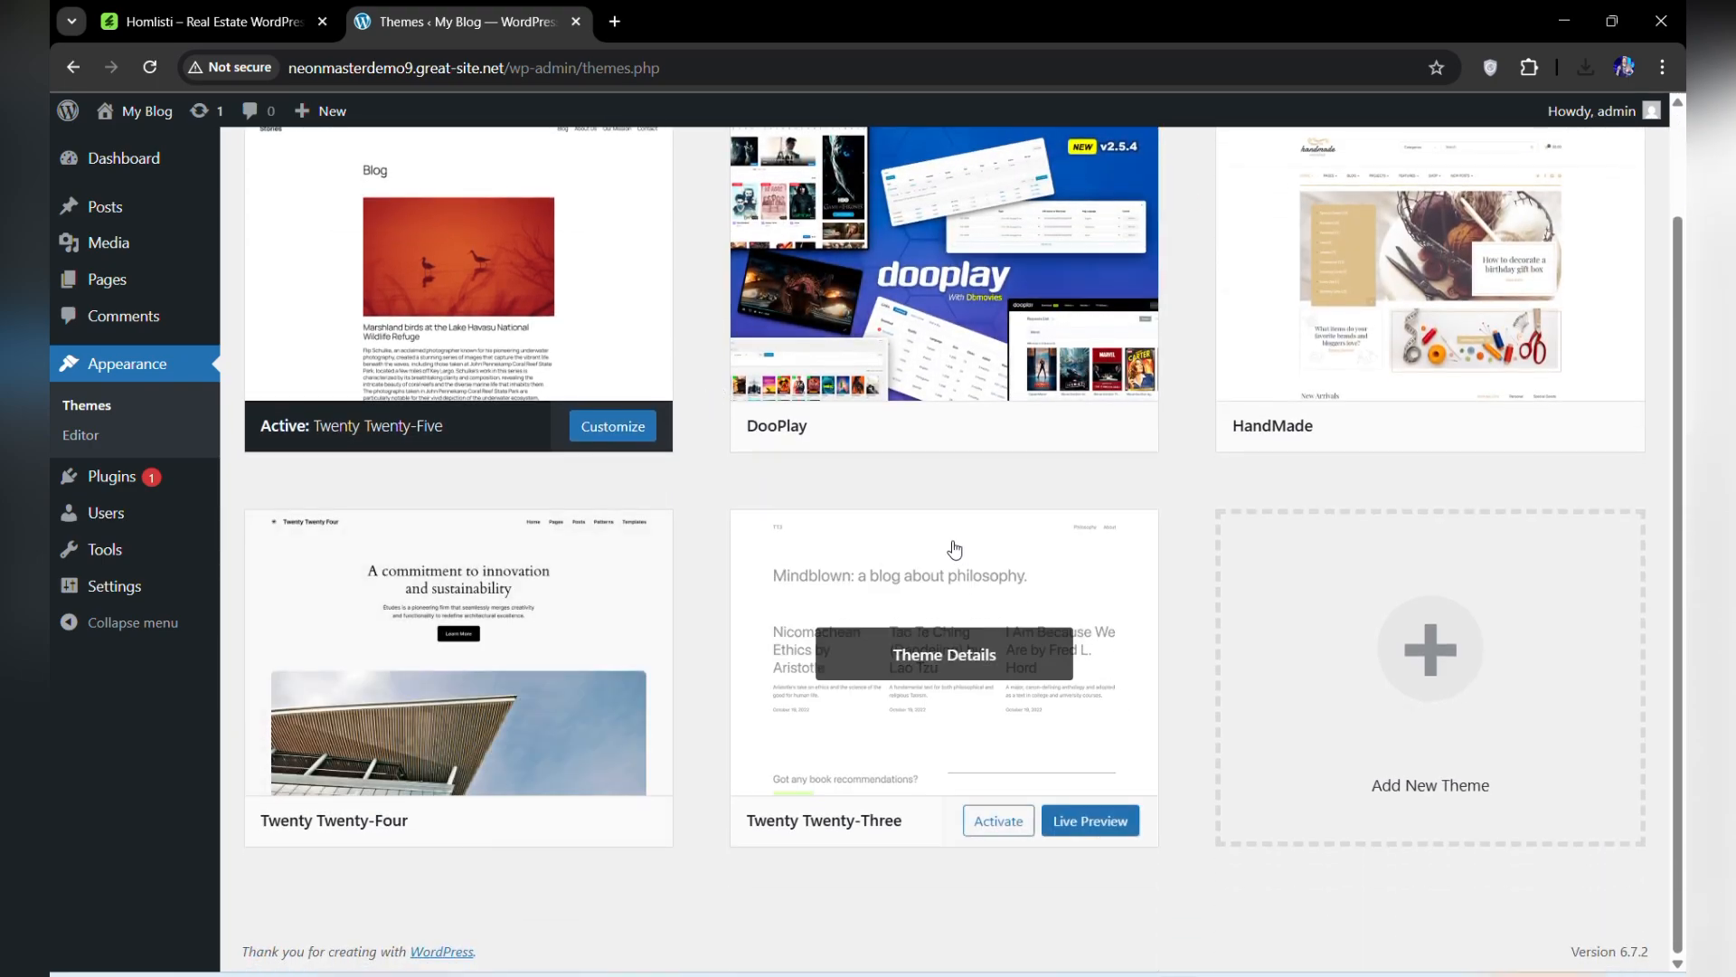
pyautogui.scroll(2, 1062, 546)
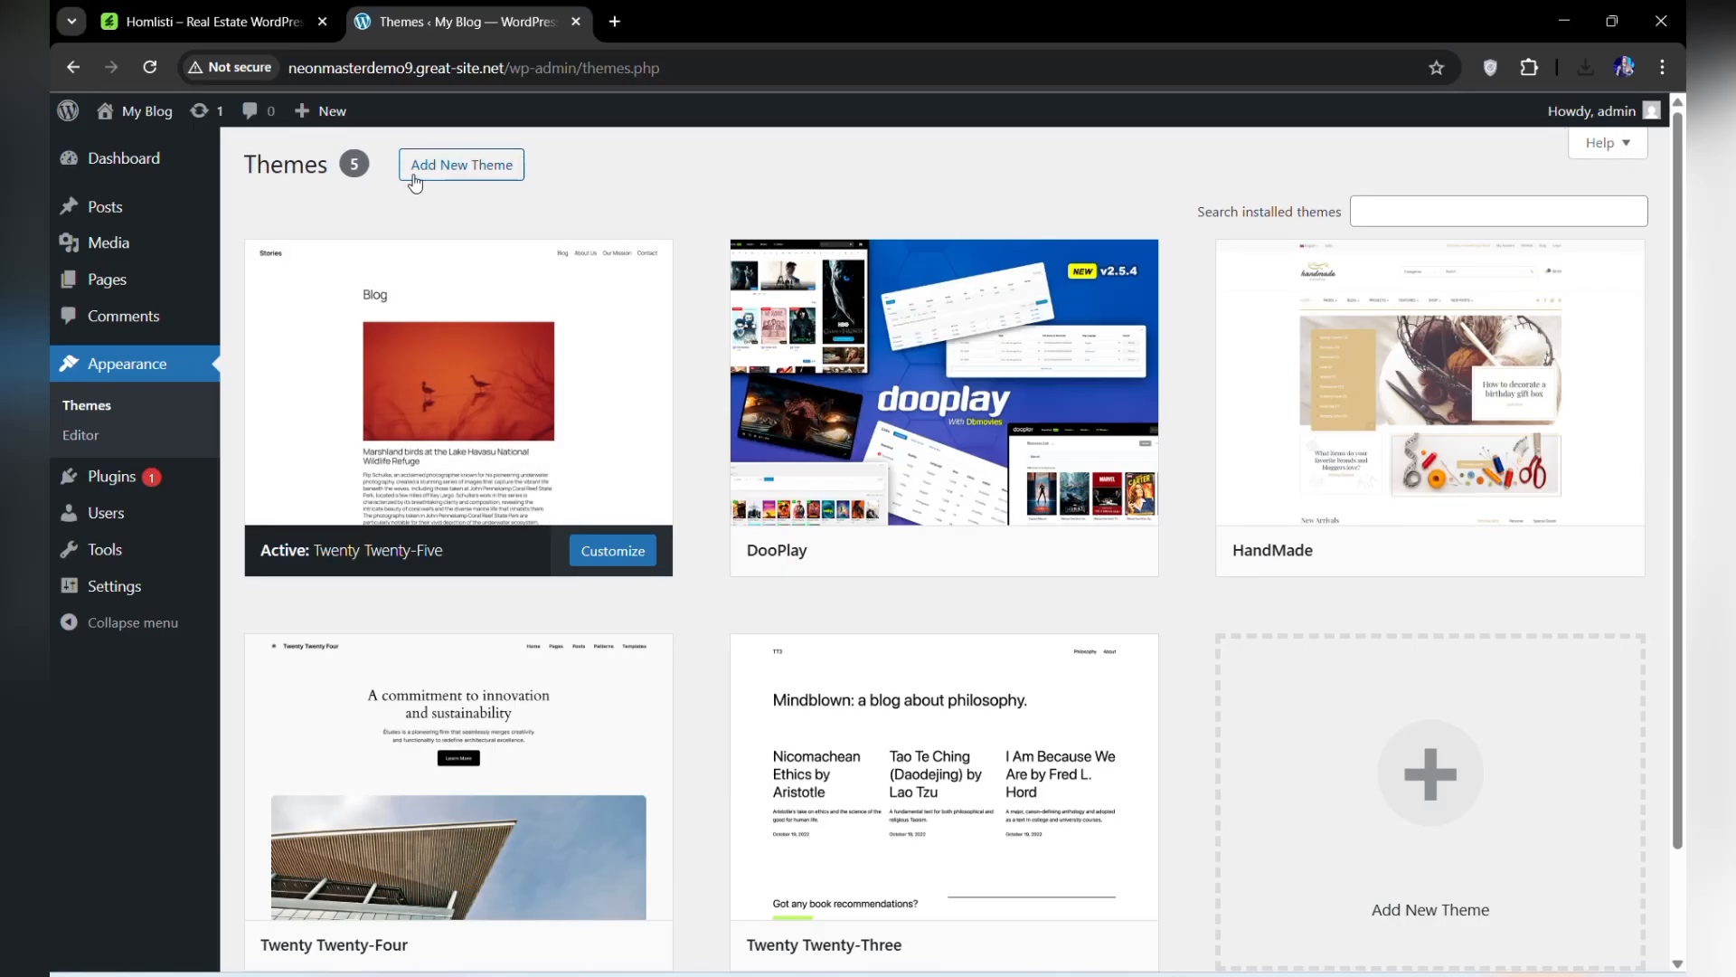
pyautogui.click(415, 184)
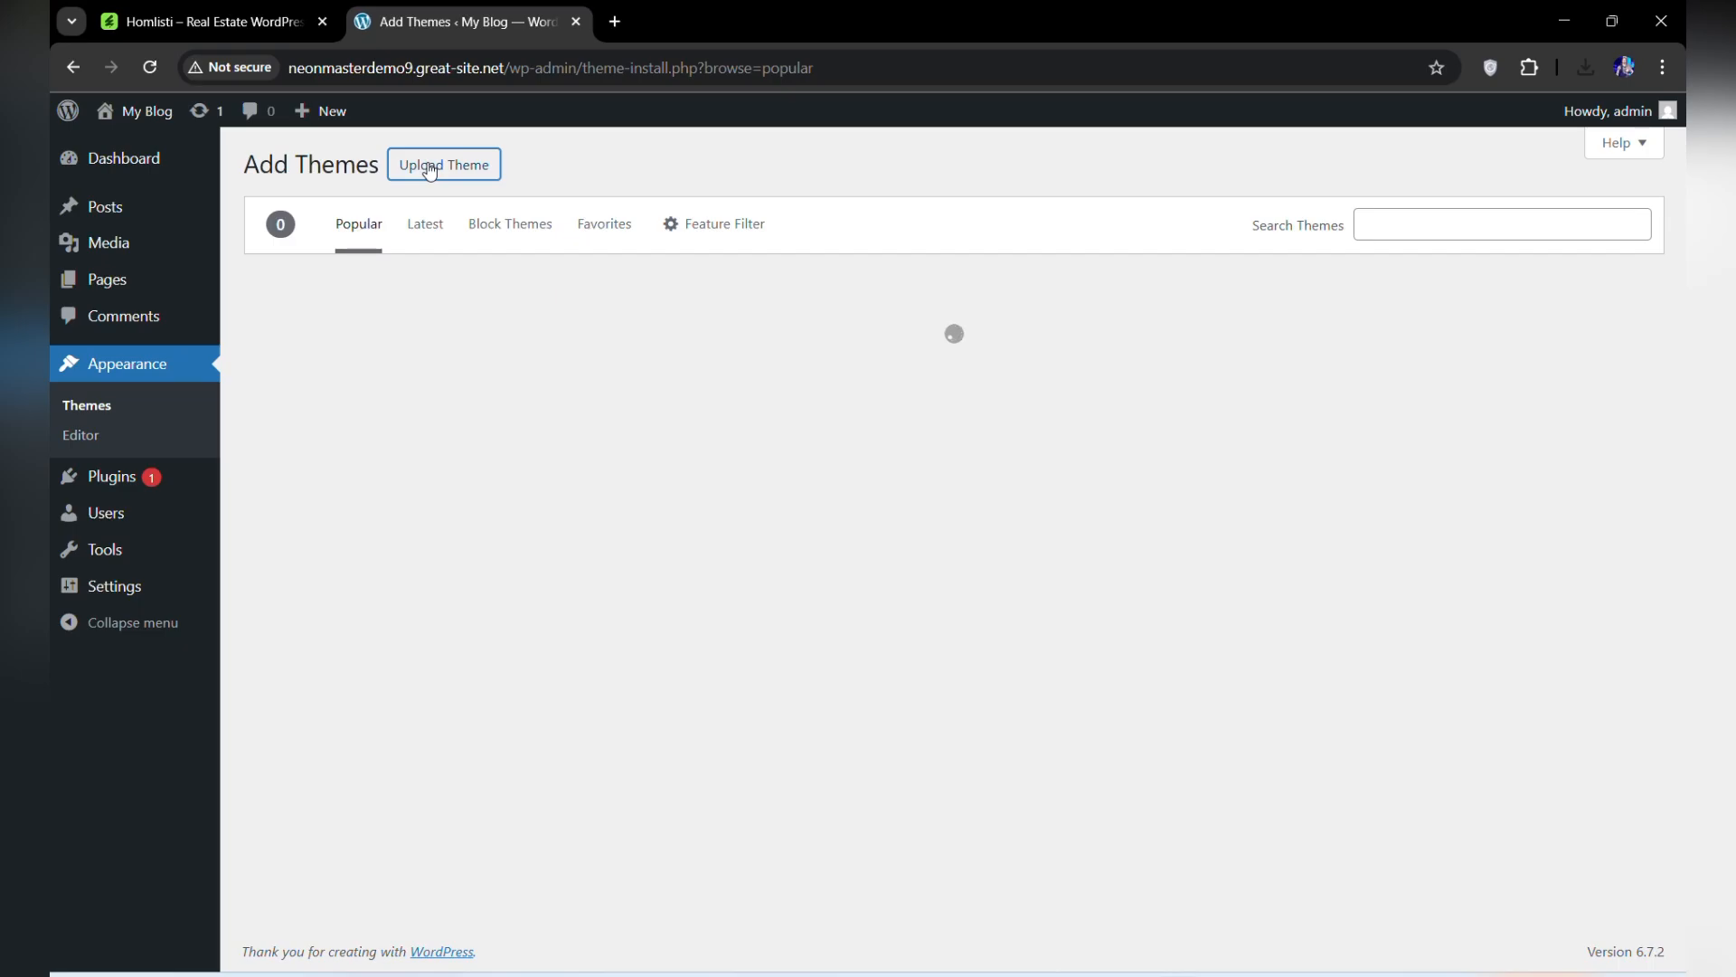
pyautogui.click(428, 171)
pyautogui.click(808, 970)
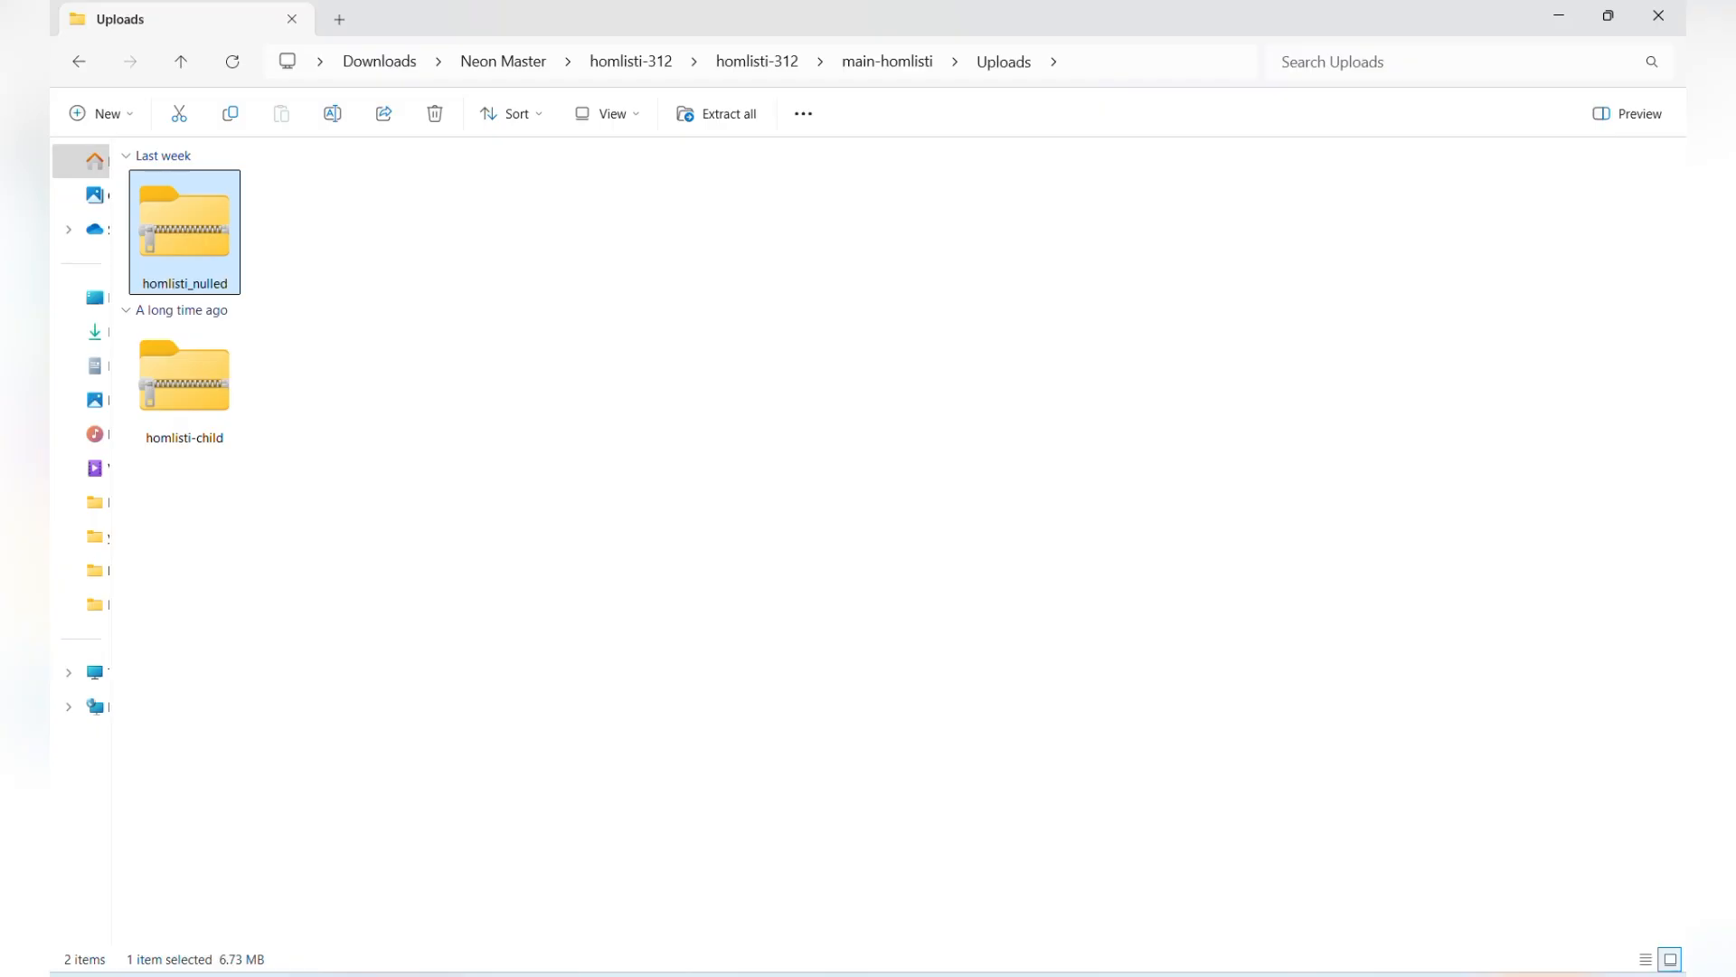
pyautogui.moveTo(184, 259); pyautogui.dragTo(826, 354)
pyautogui.click(1062, 359)
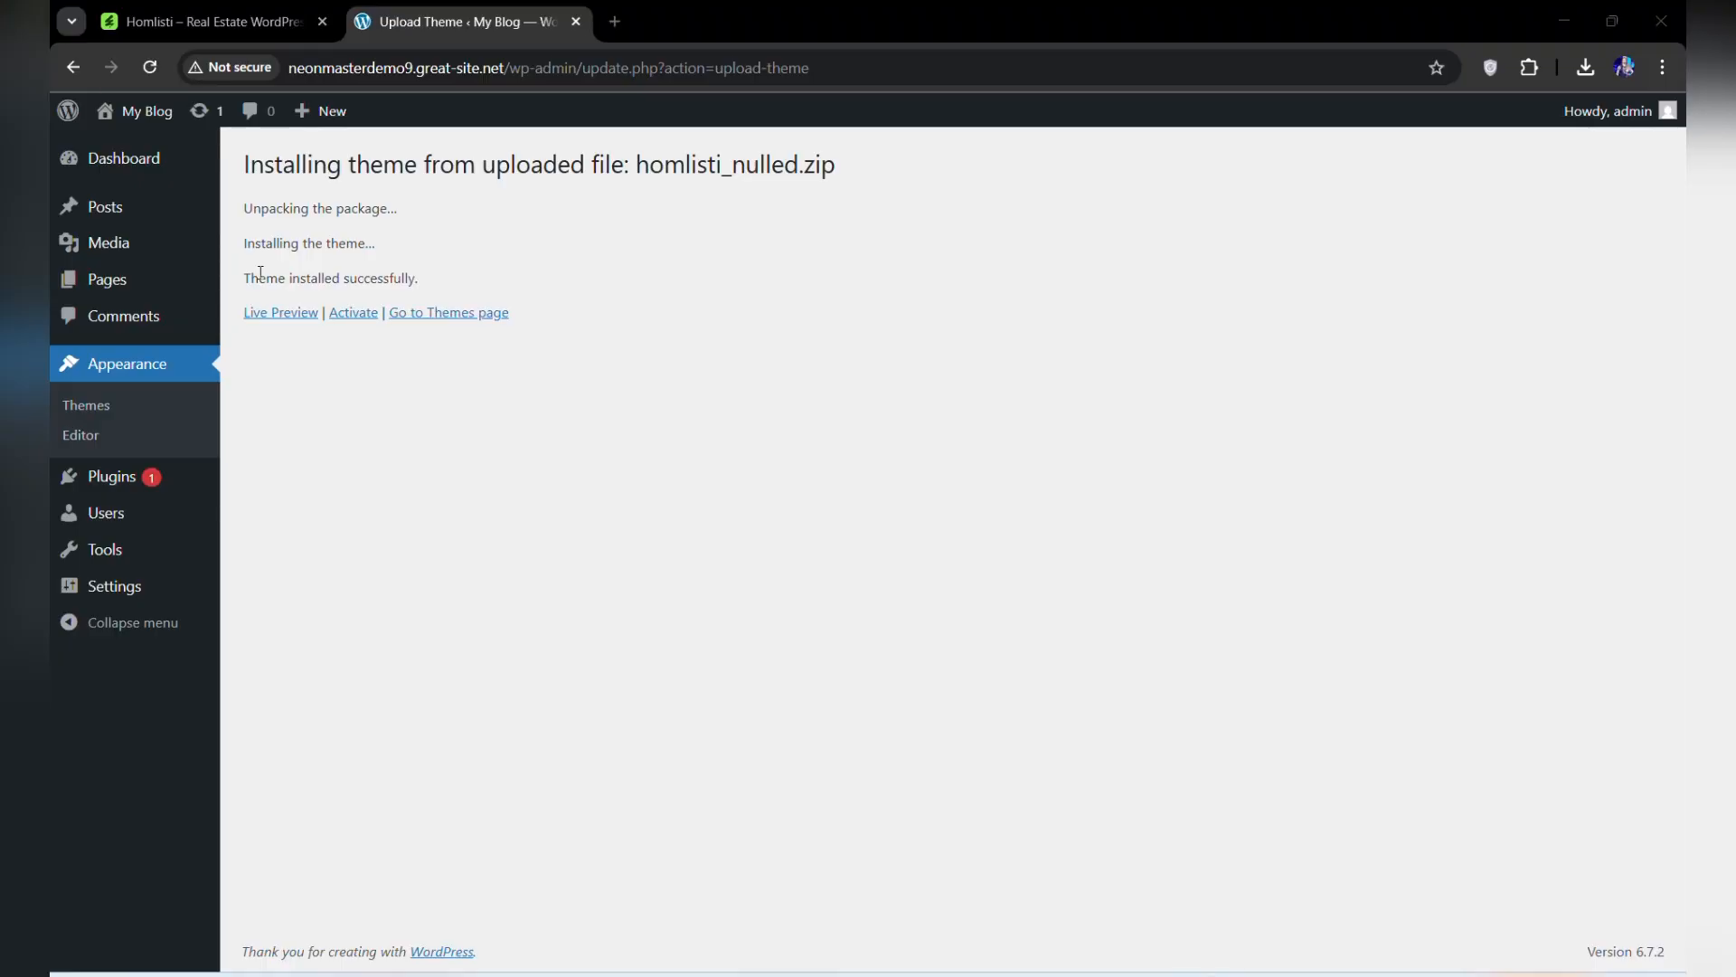
# Step: Activate the newly installed HomListi theme
pyautogui.moveTo(244, 277); pyautogui.dragTo(402, 268)
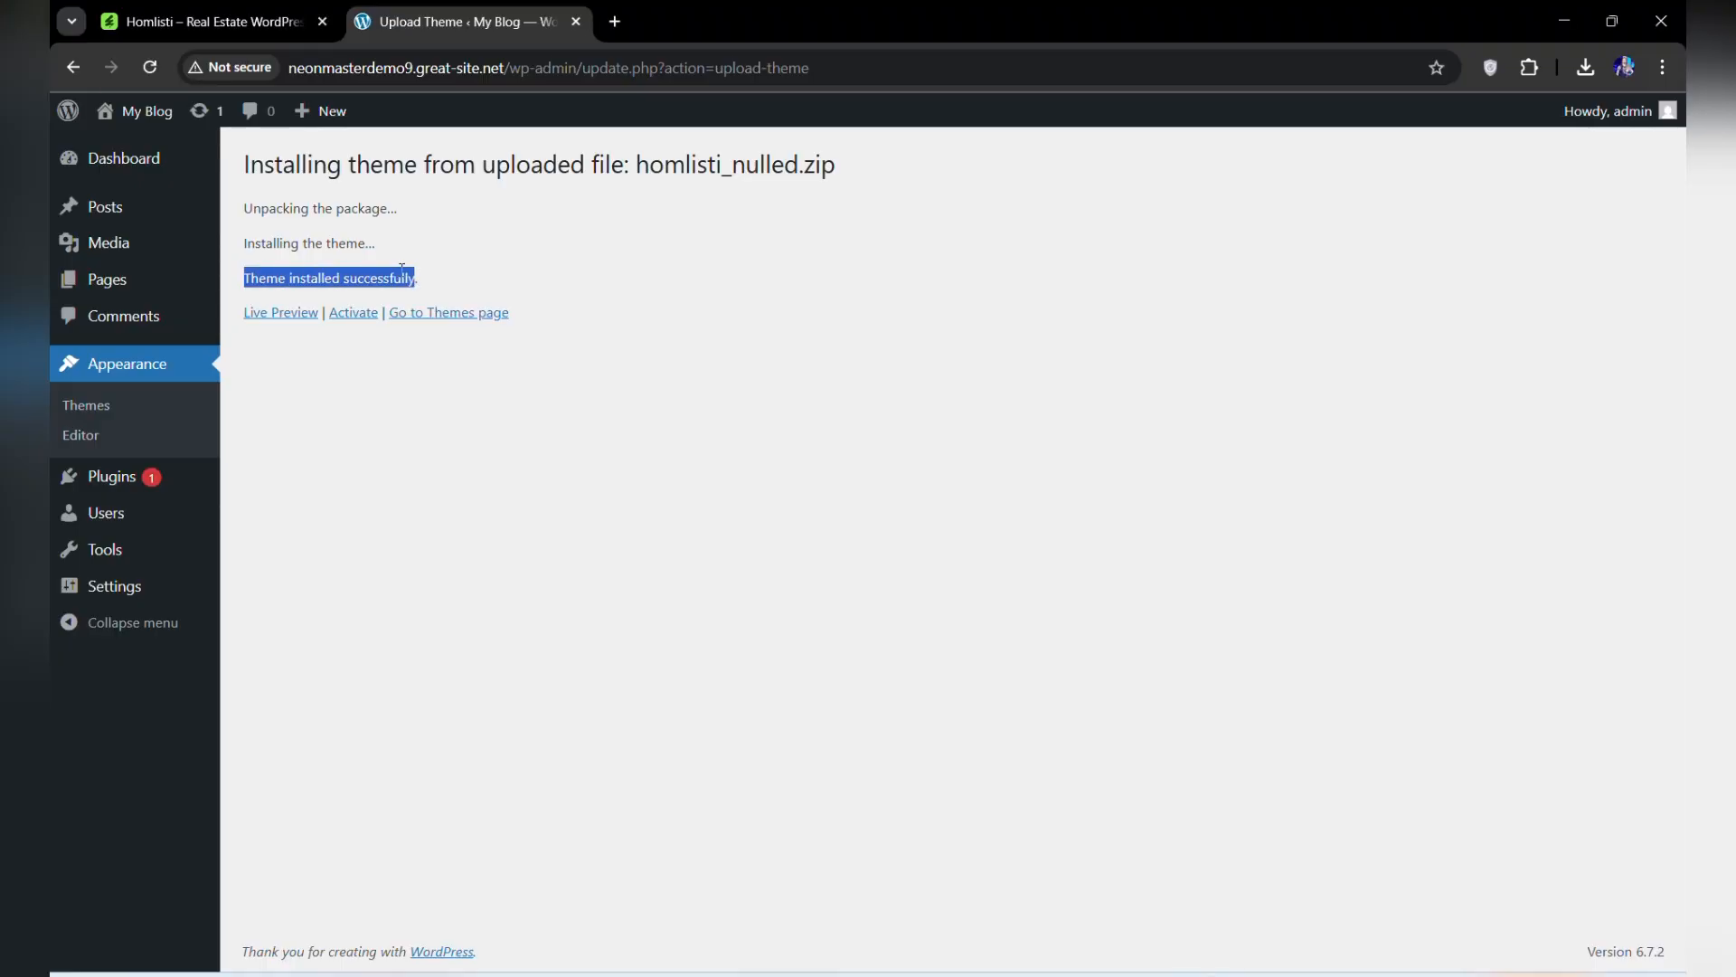
pyautogui.click(433, 271)
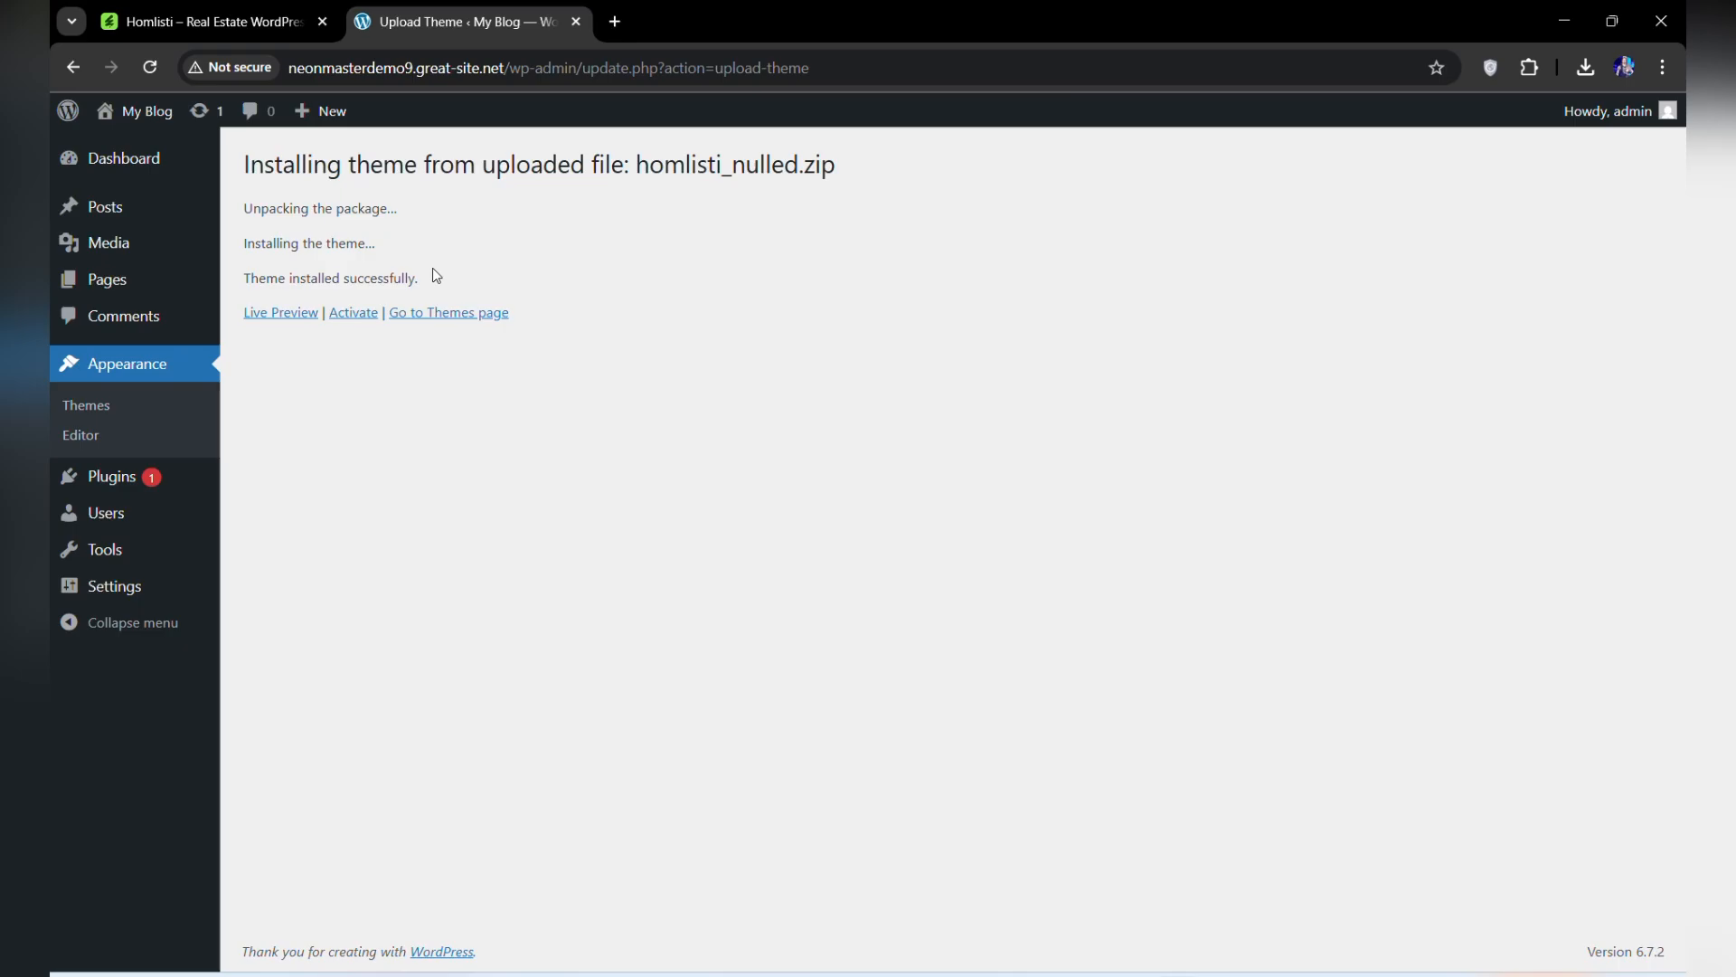
pyautogui.click(354, 314)
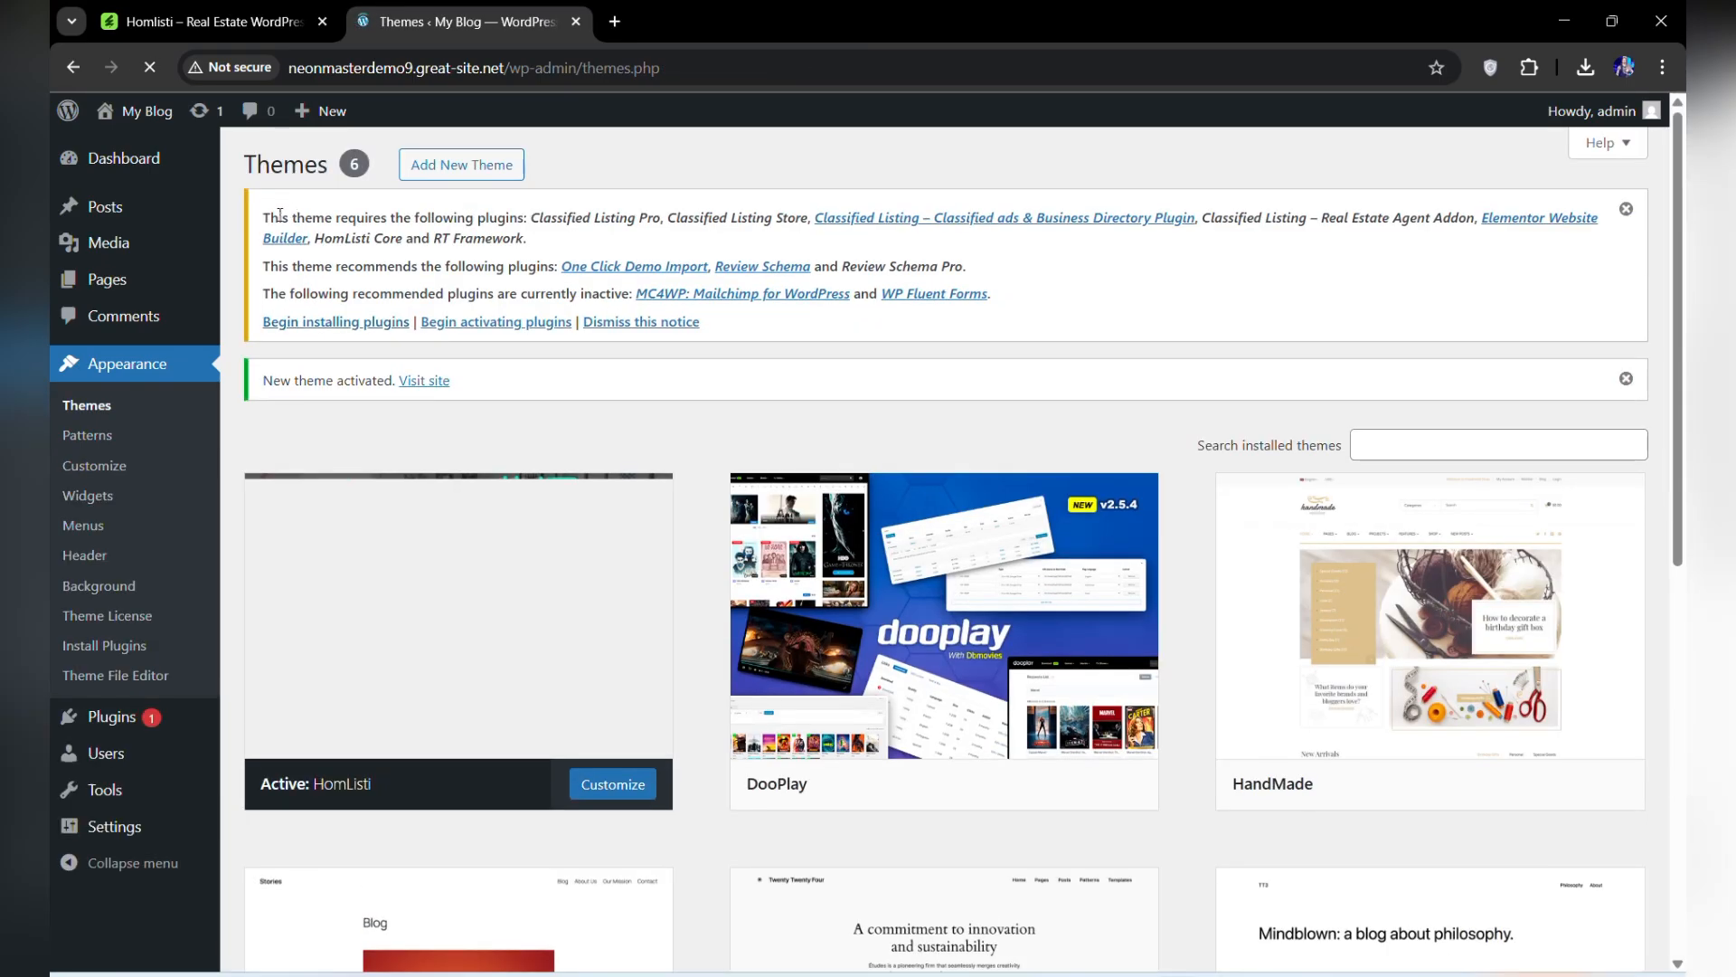
# Step: Open the theme's required plugins installer and bulk-install every listed plugin
pyautogui.moveTo(279, 215); pyautogui.dragTo(528, 210)
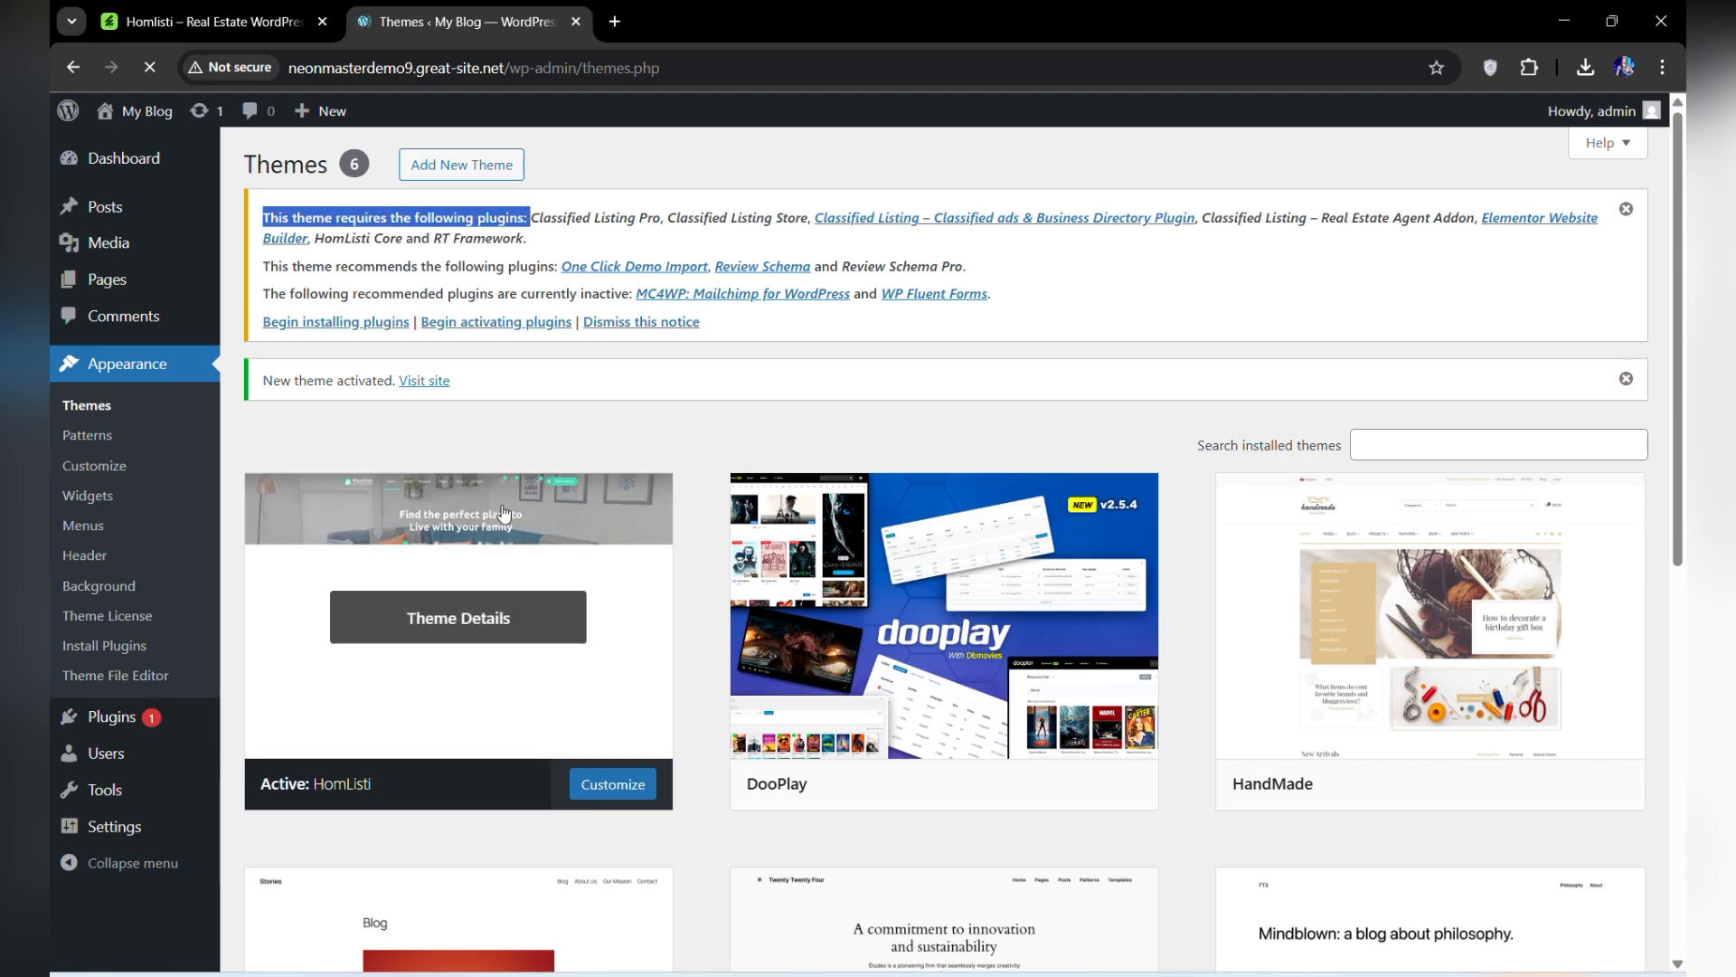
pyautogui.click(340, 323)
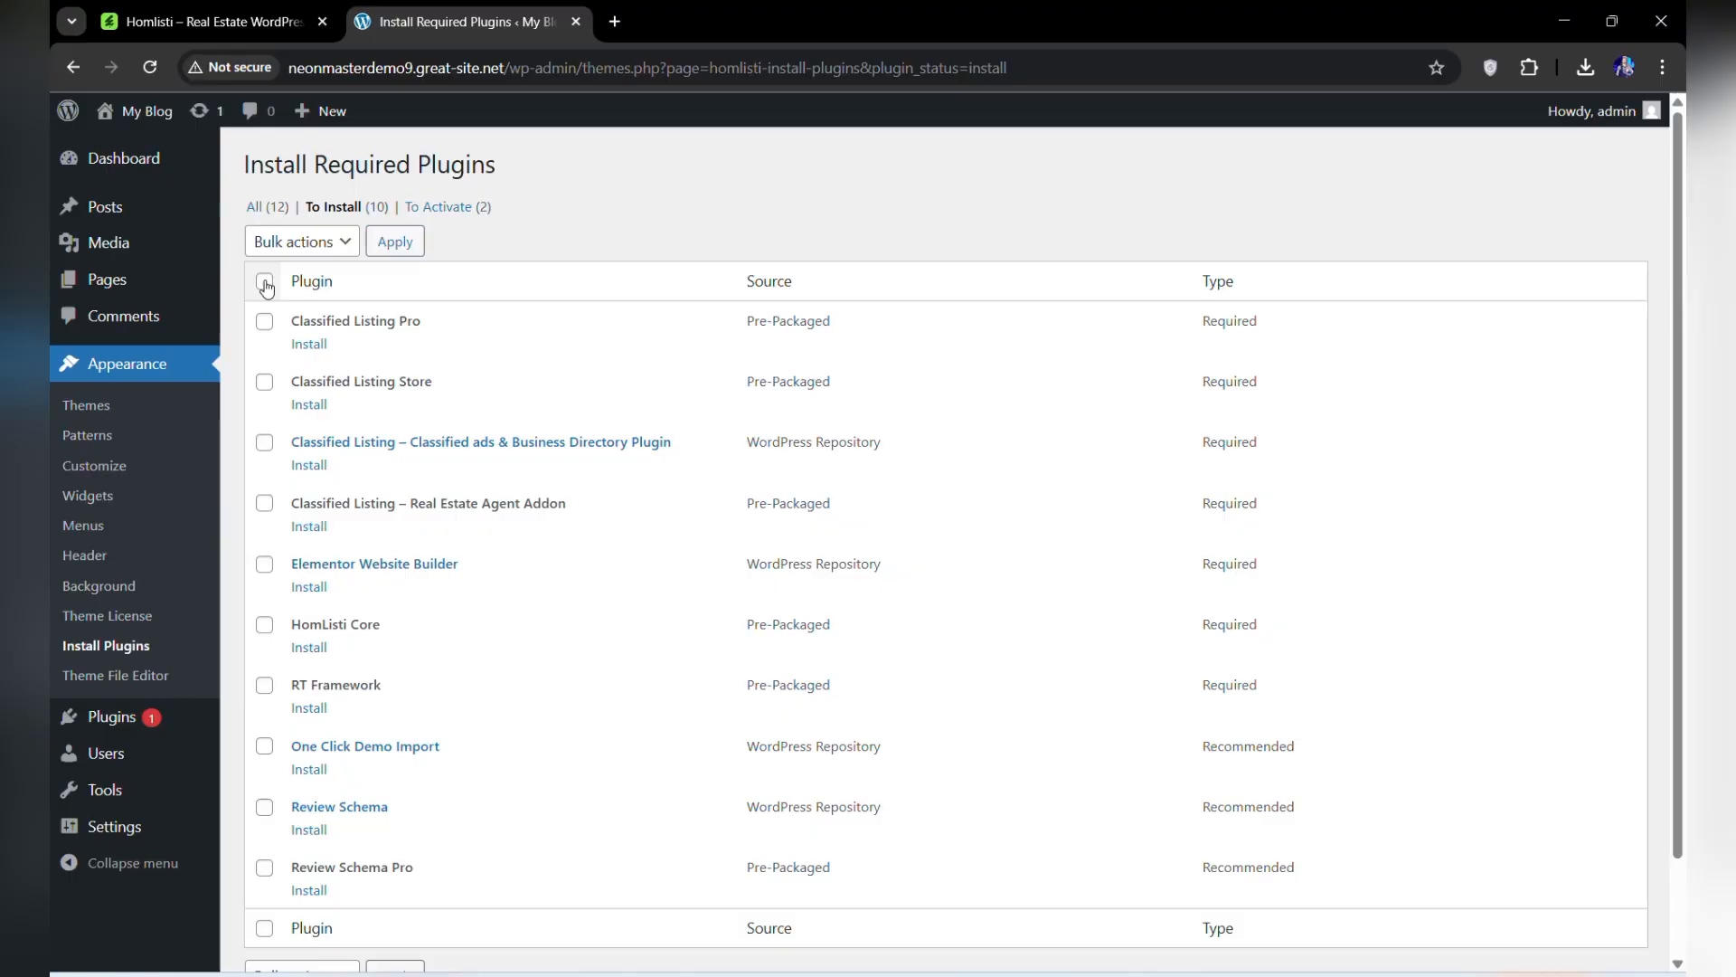
pyautogui.click(264, 281)
pyautogui.click(300, 244)
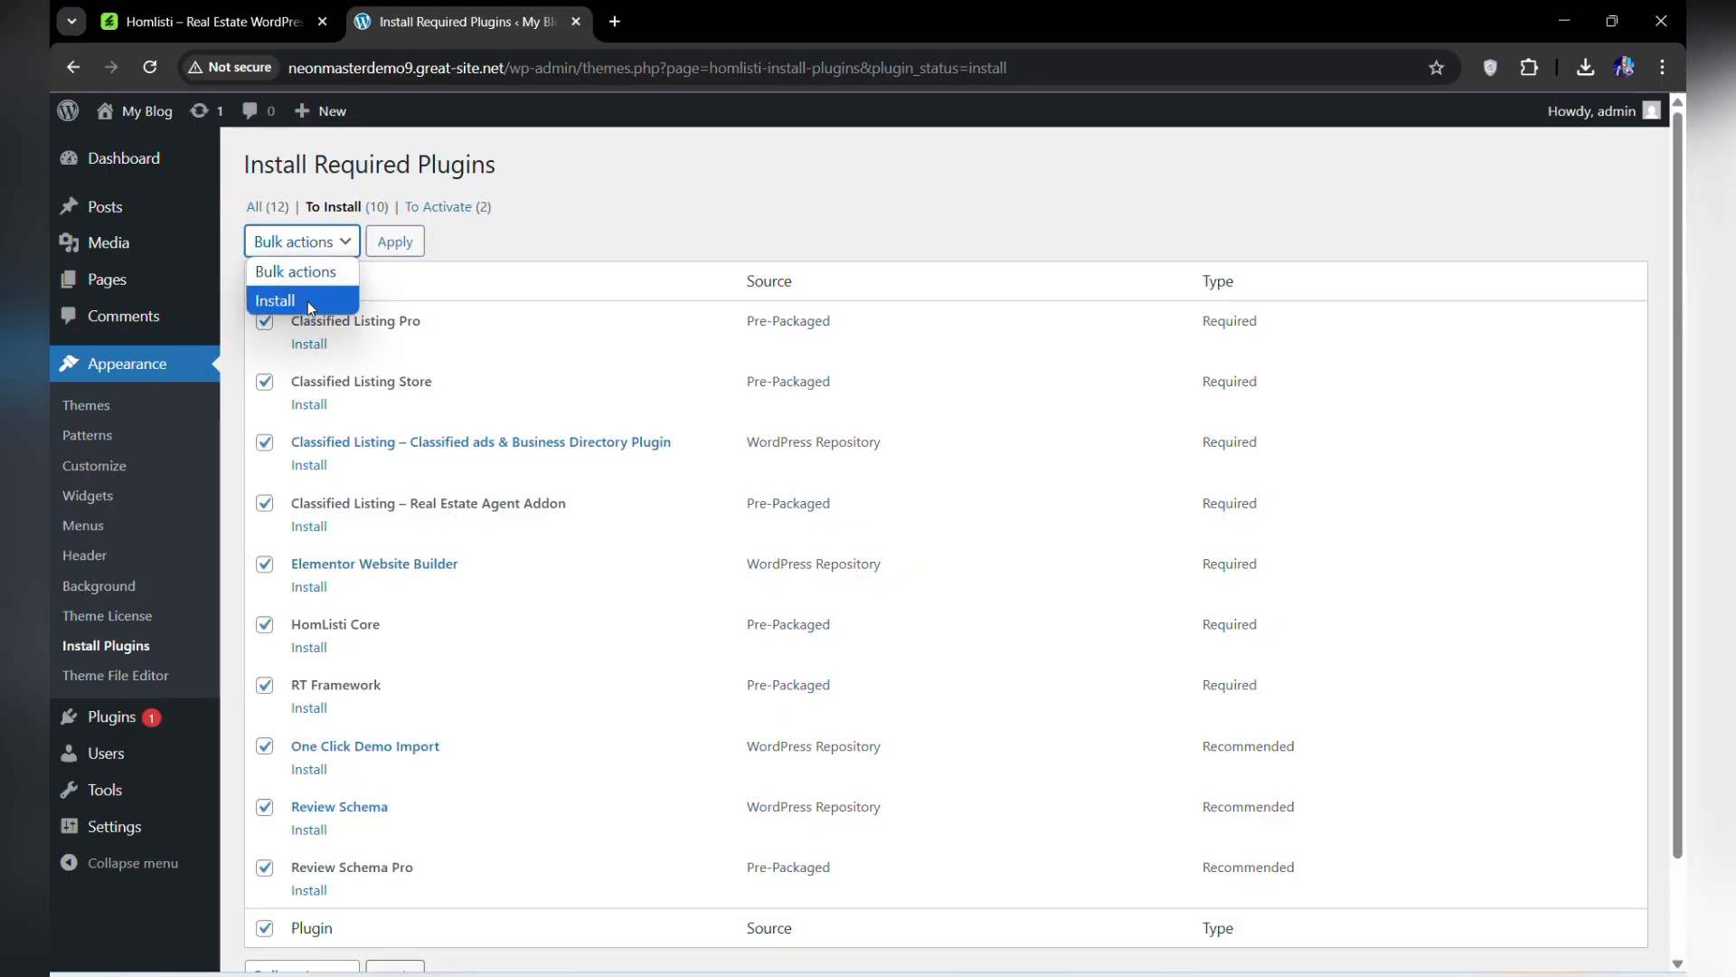
pyautogui.click(307, 301)
pyautogui.click(396, 244)
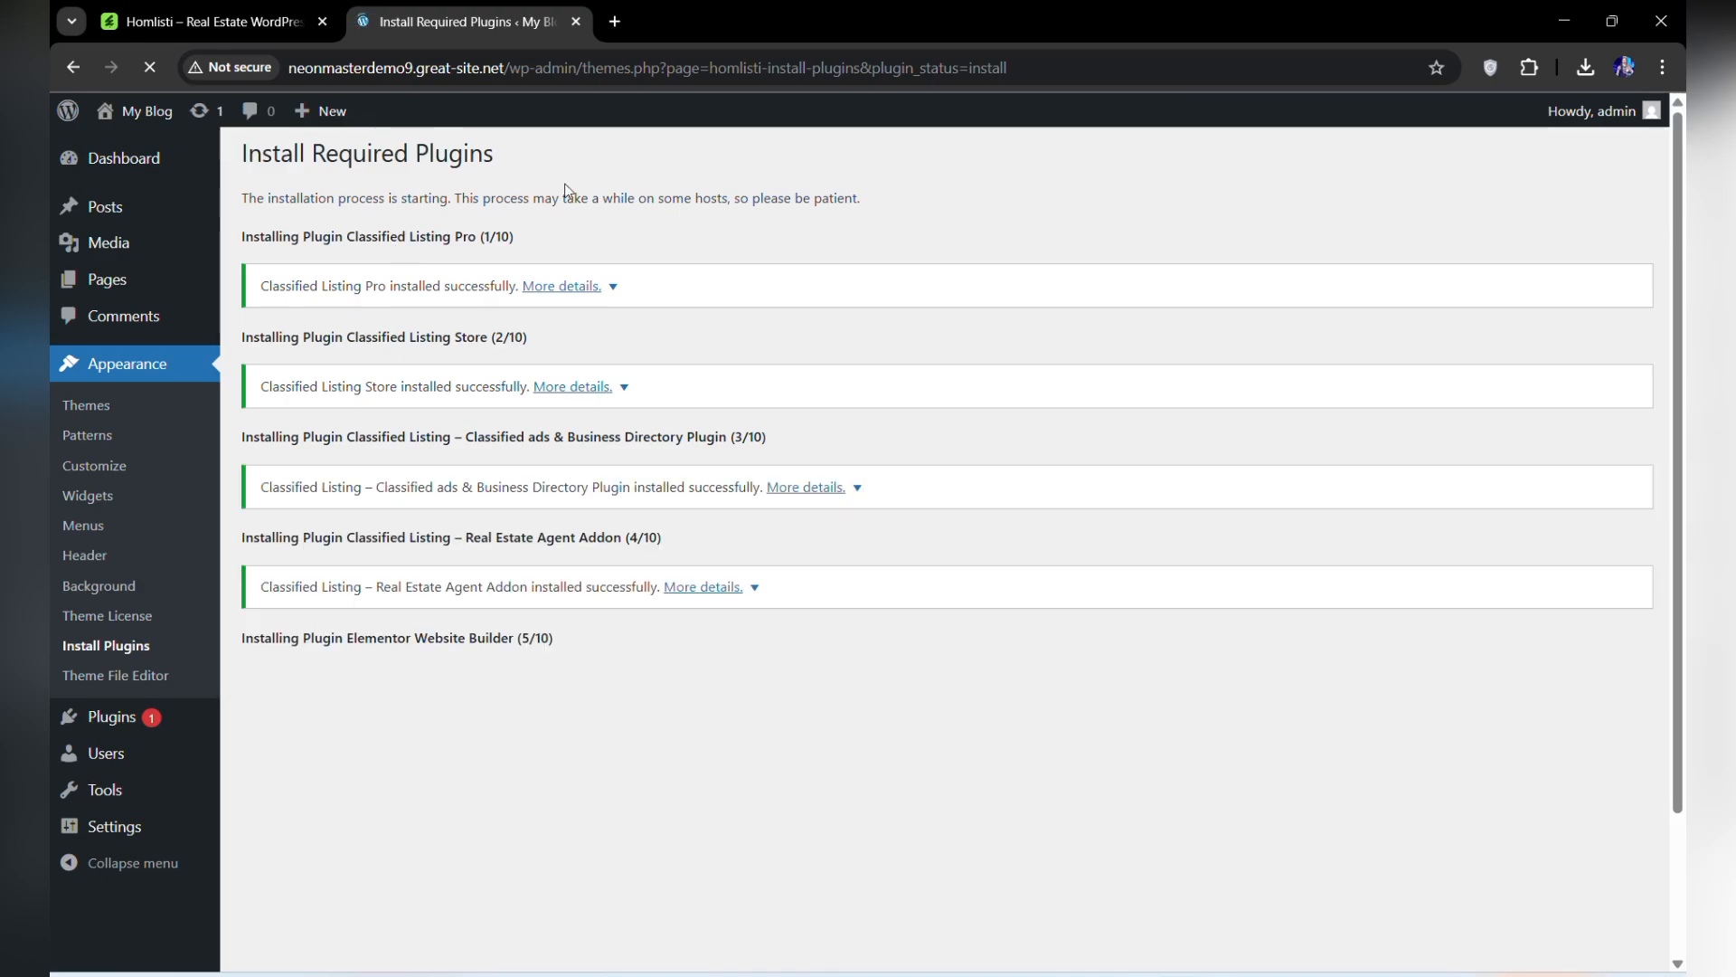
pyautogui.scroll(-2, 560, 226)
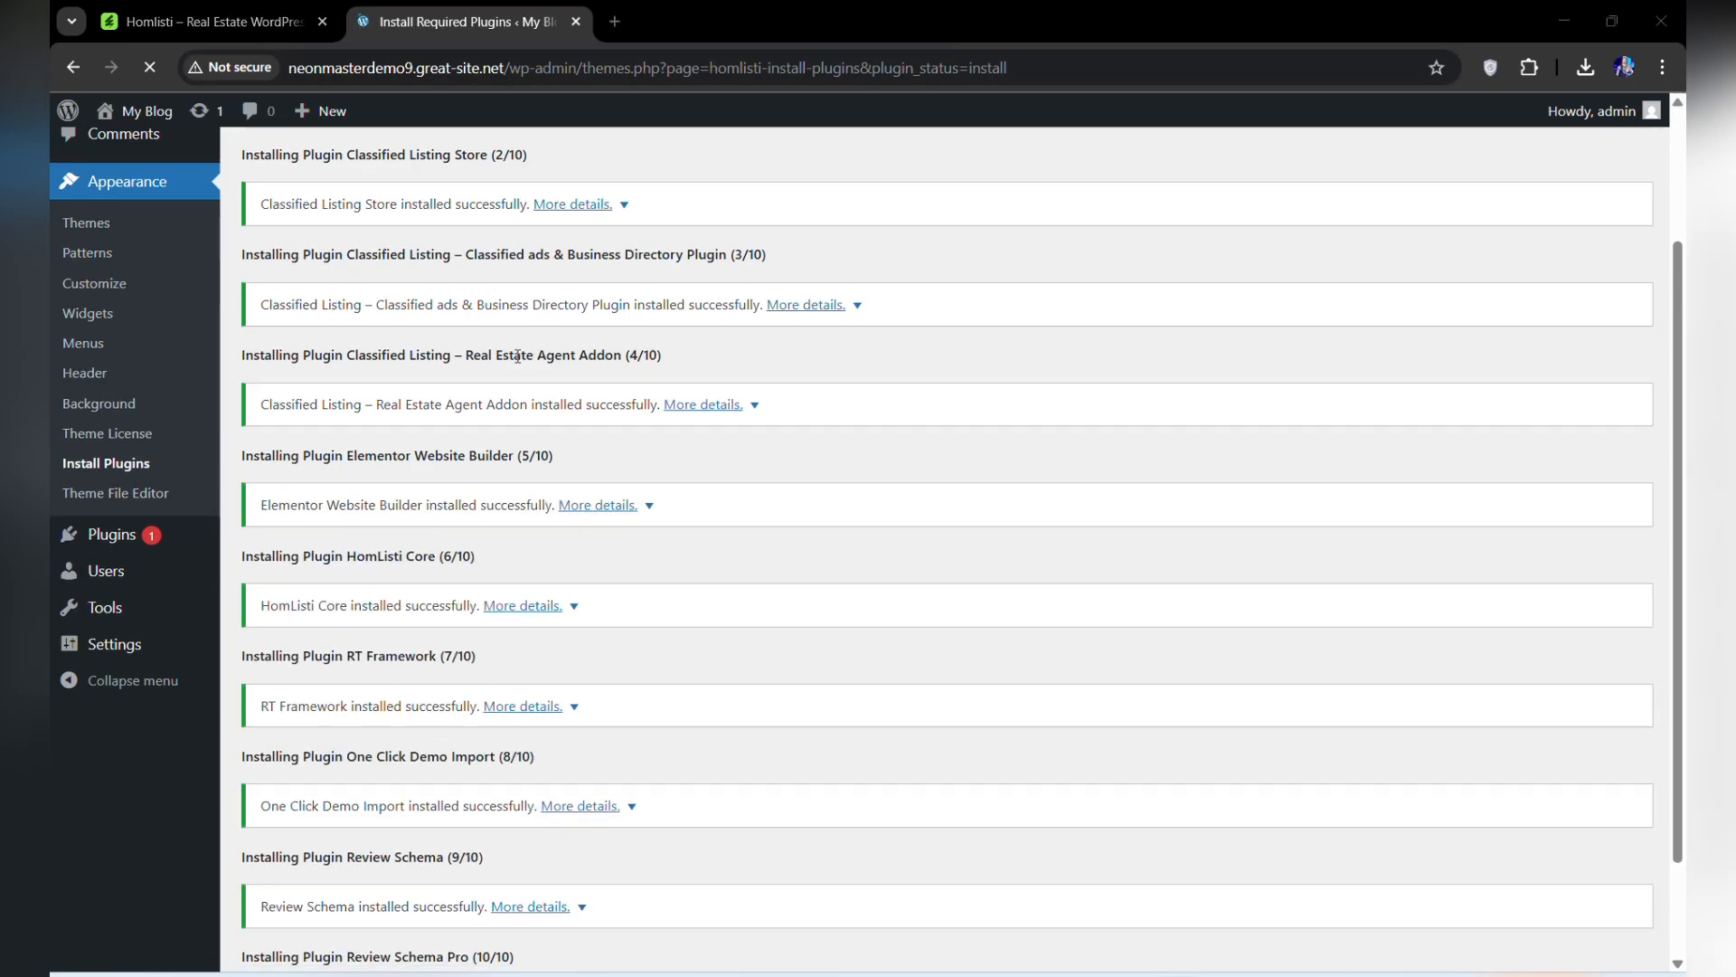
pyautogui.scroll(-3, 495, 439)
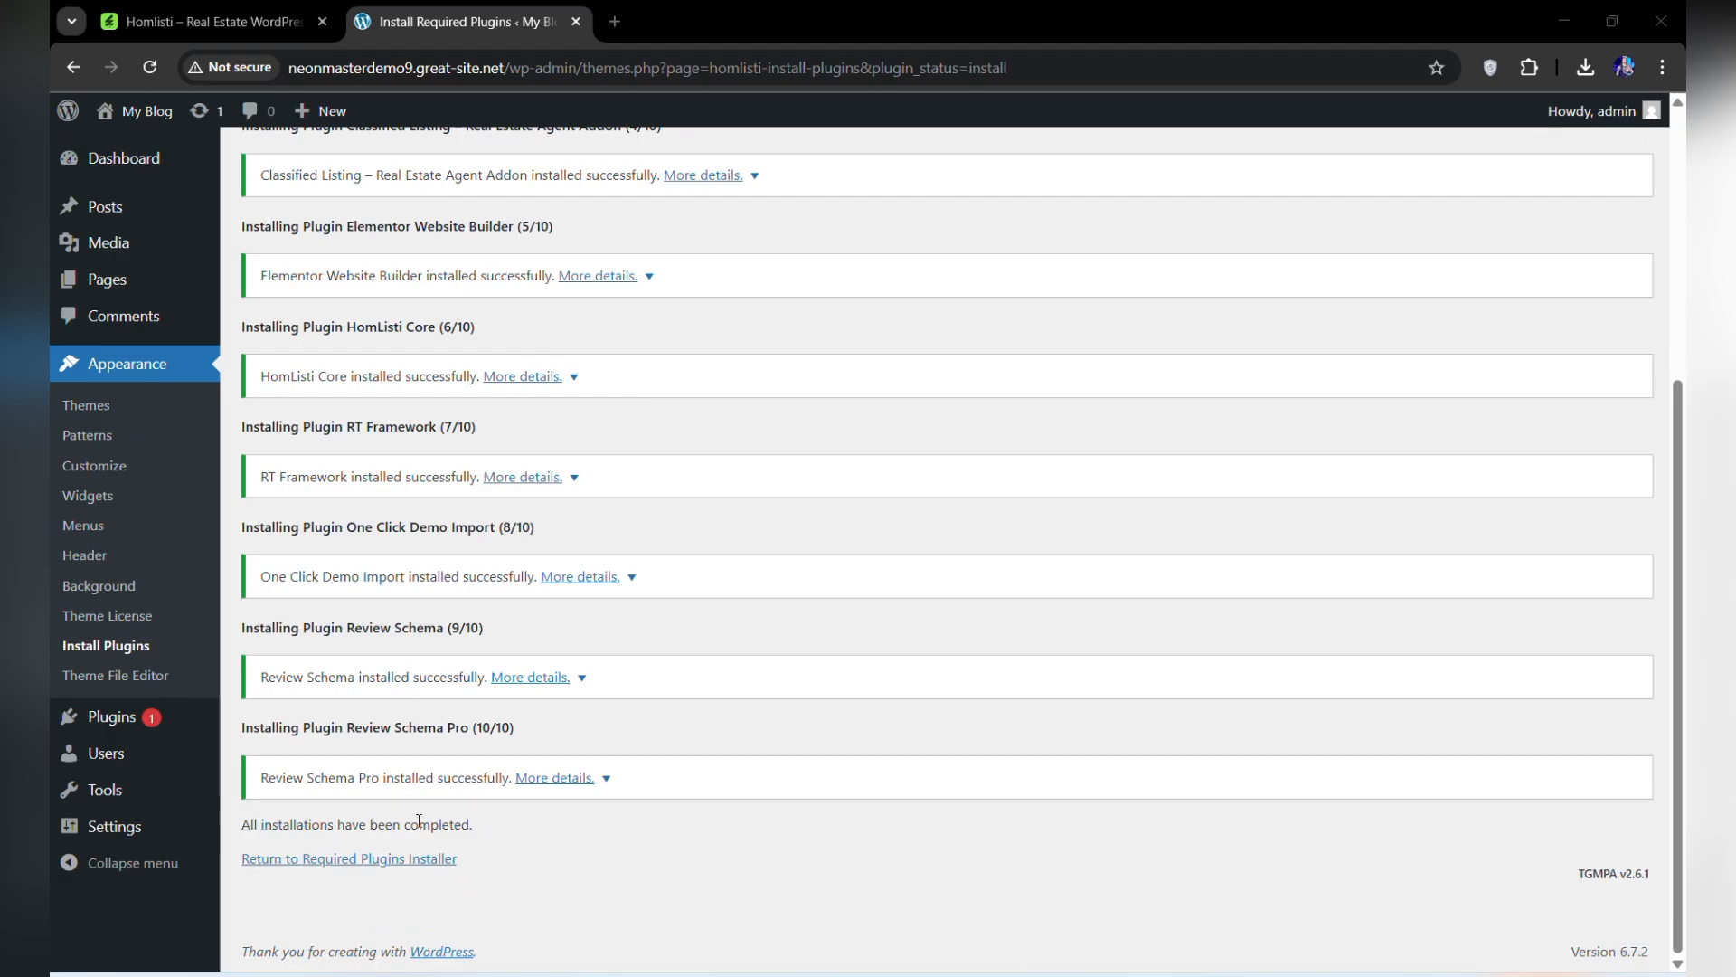
# Step: Return to the required plugins installer and bulk-activate all of the installed plugins
pyautogui.click(415, 860)
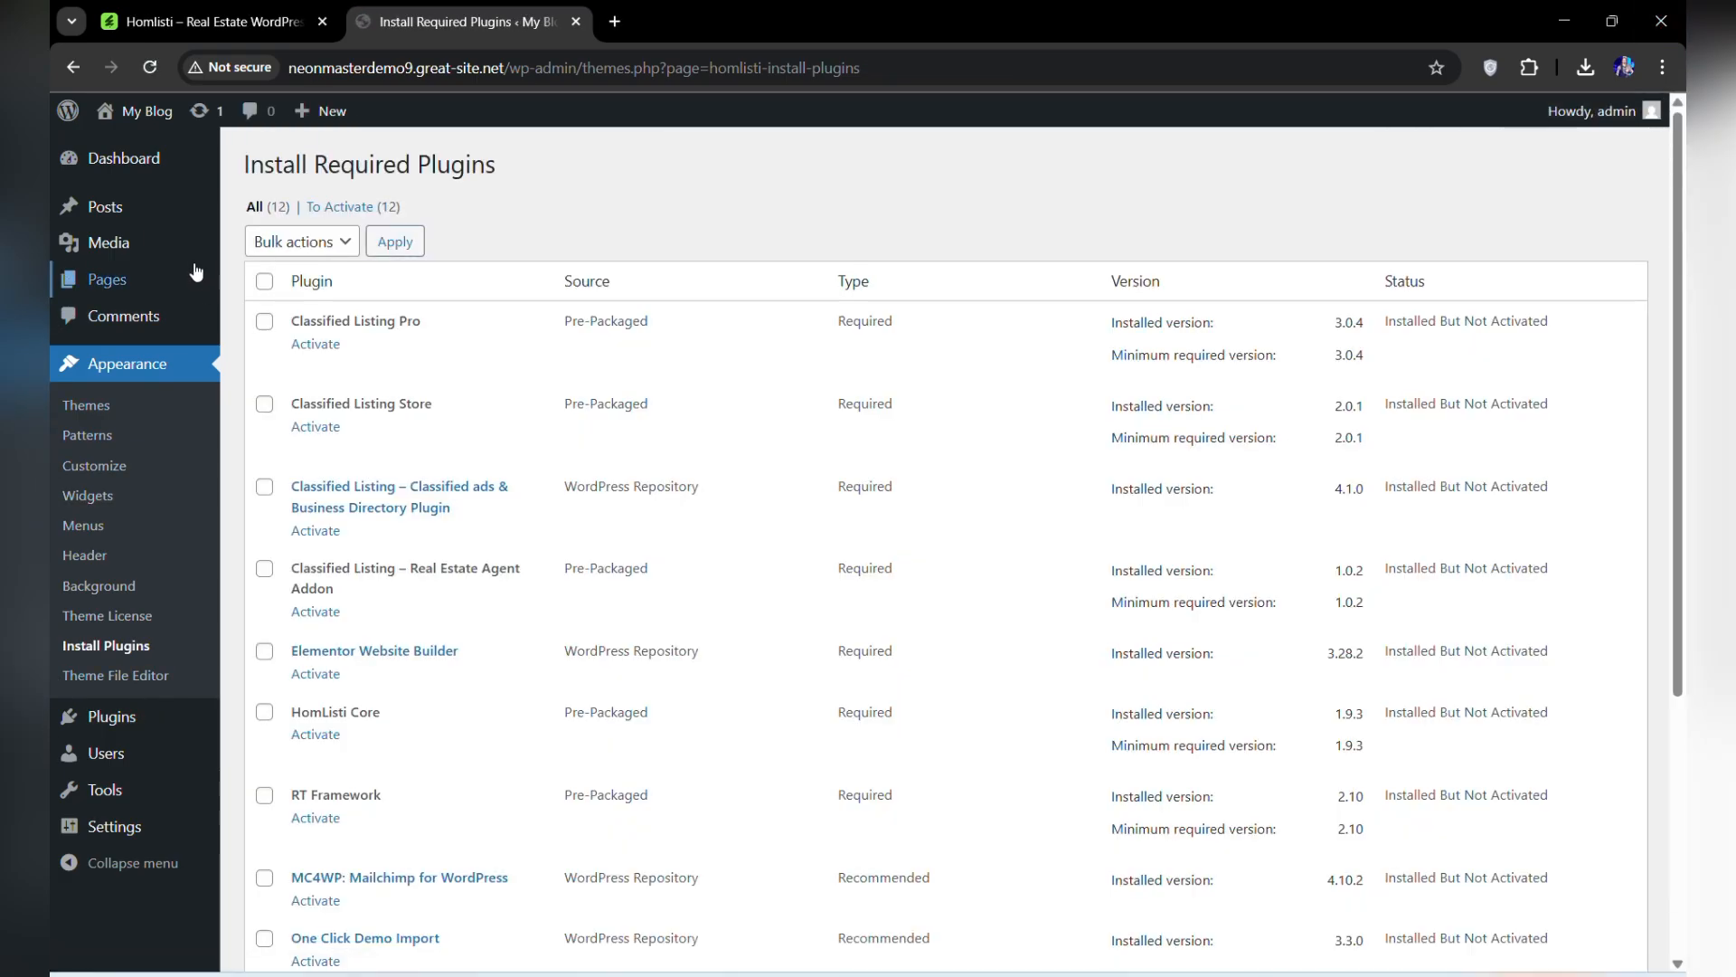
pyautogui.moveTo(195, 244)
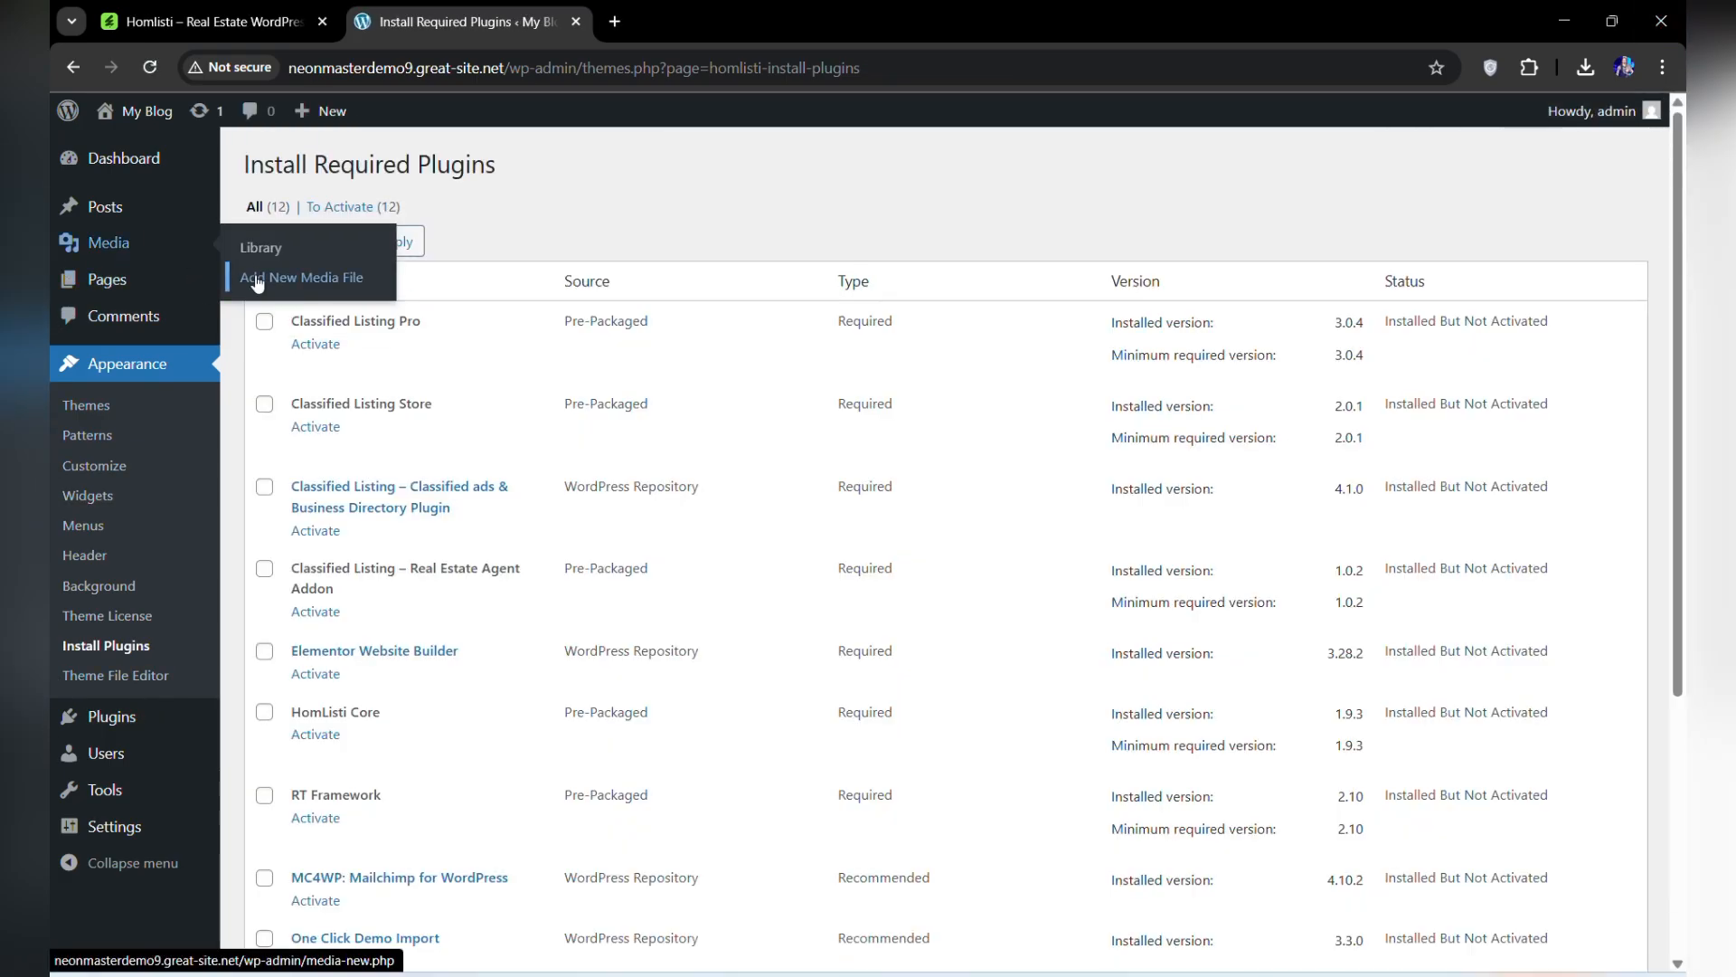
pyautogui.click(264, 281)
pyautogui.click(295, 241)
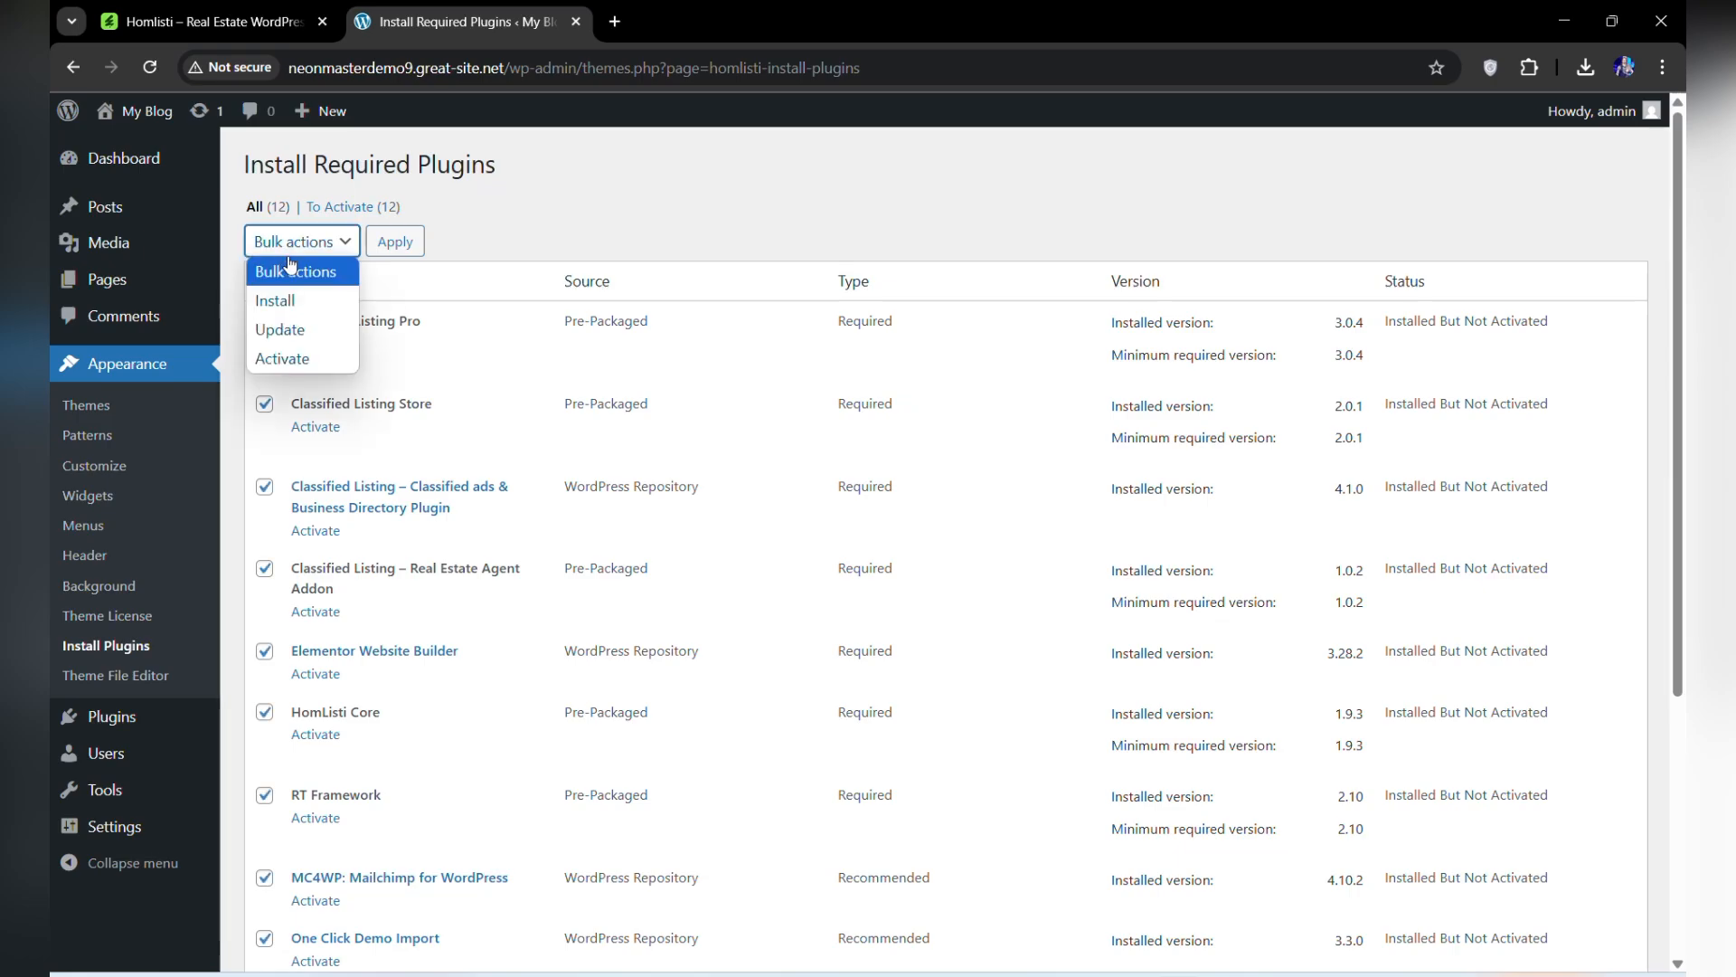
pyautogui.click(303, 359)
pyautogui.click(395, 244)
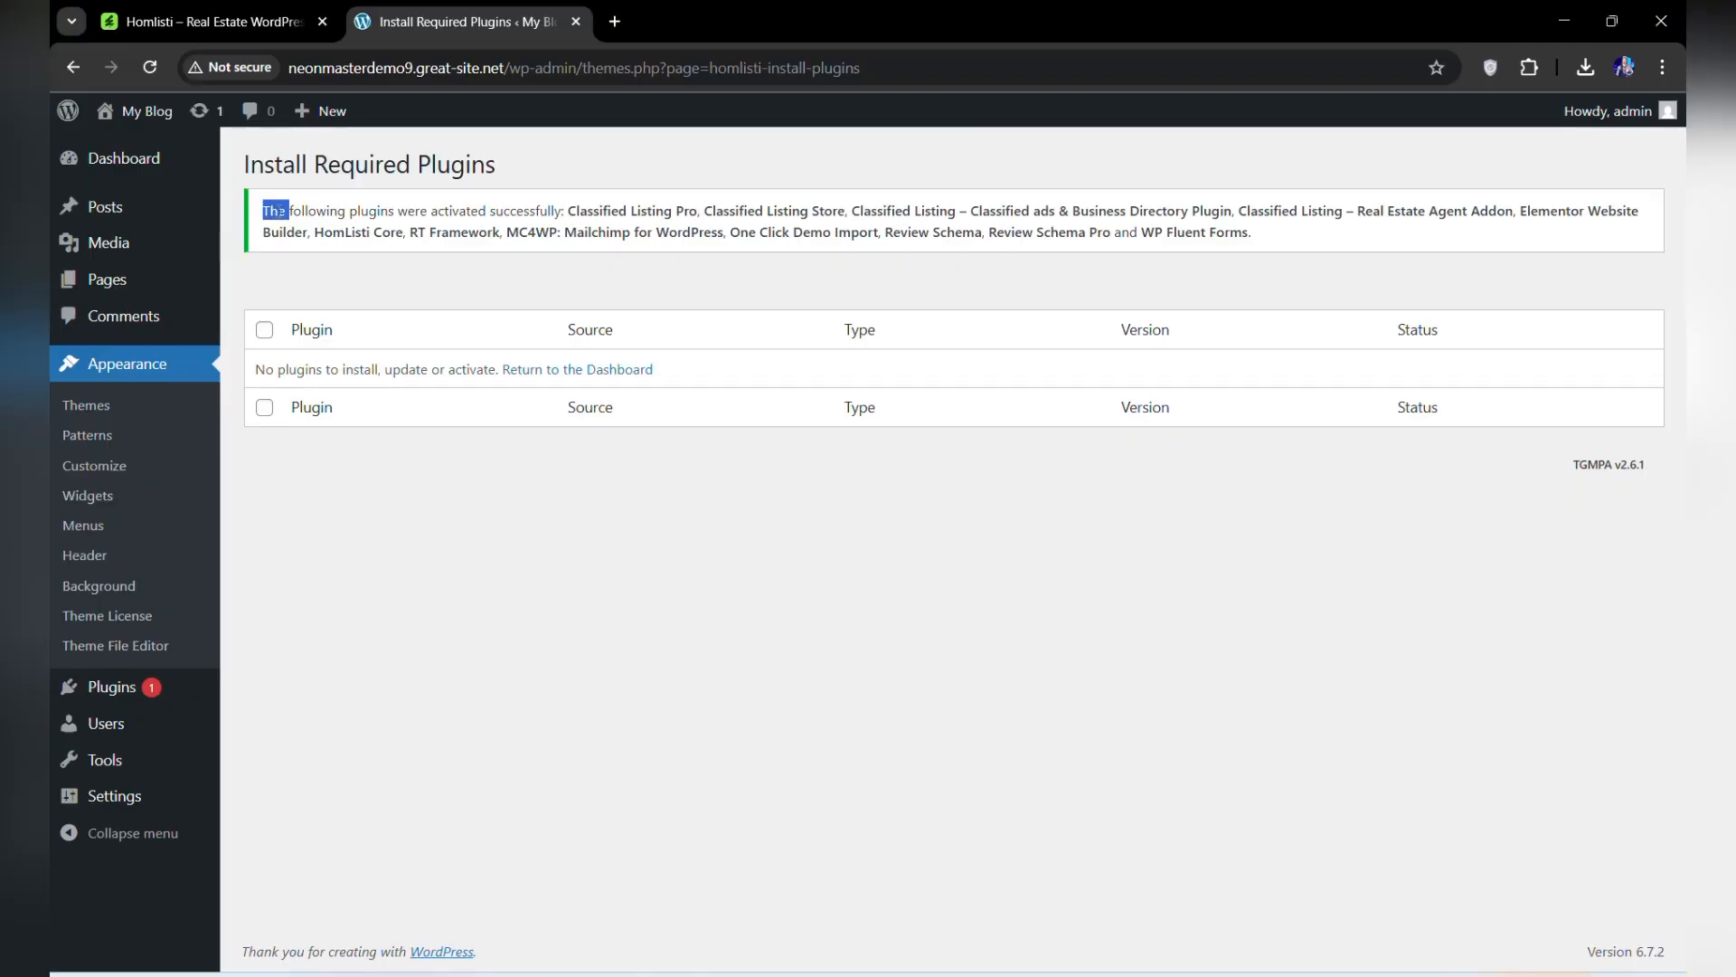
# Step: Return to the WordPress dashboard, leaving Elementor's onboarding by shortening the site address to /wp-admin/
pyautogui.moveTo(288, 211); pyautogui.dragTo(522, 199)
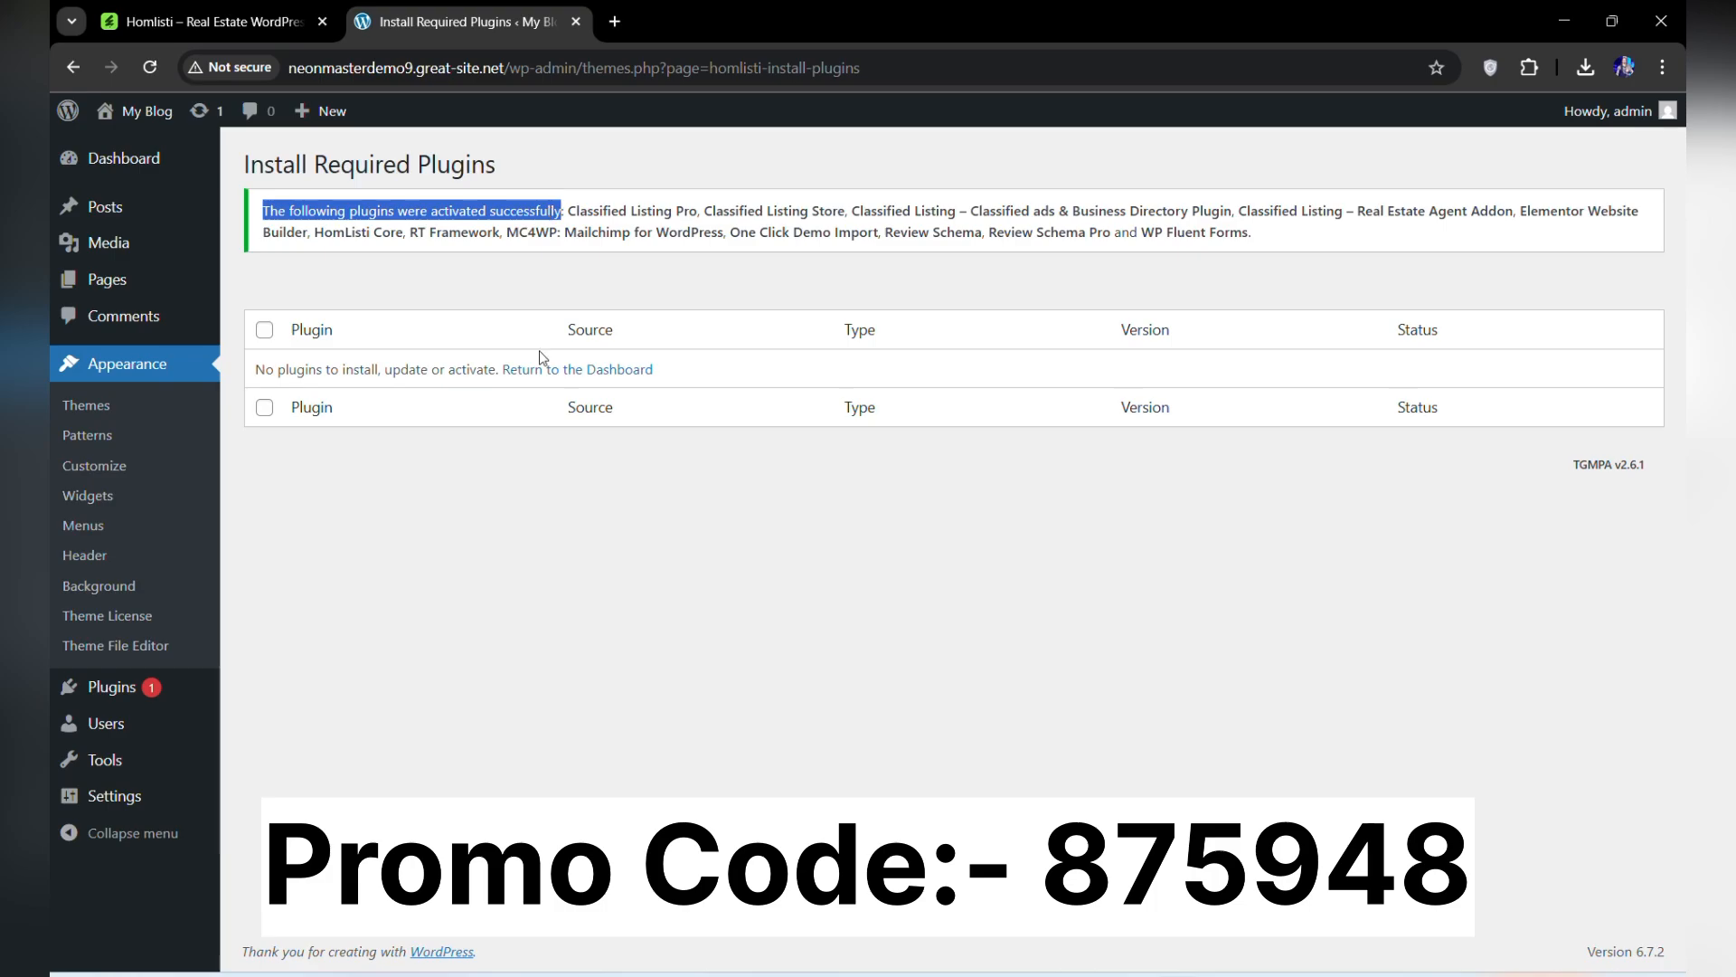
pyautogui.click(541, 371)
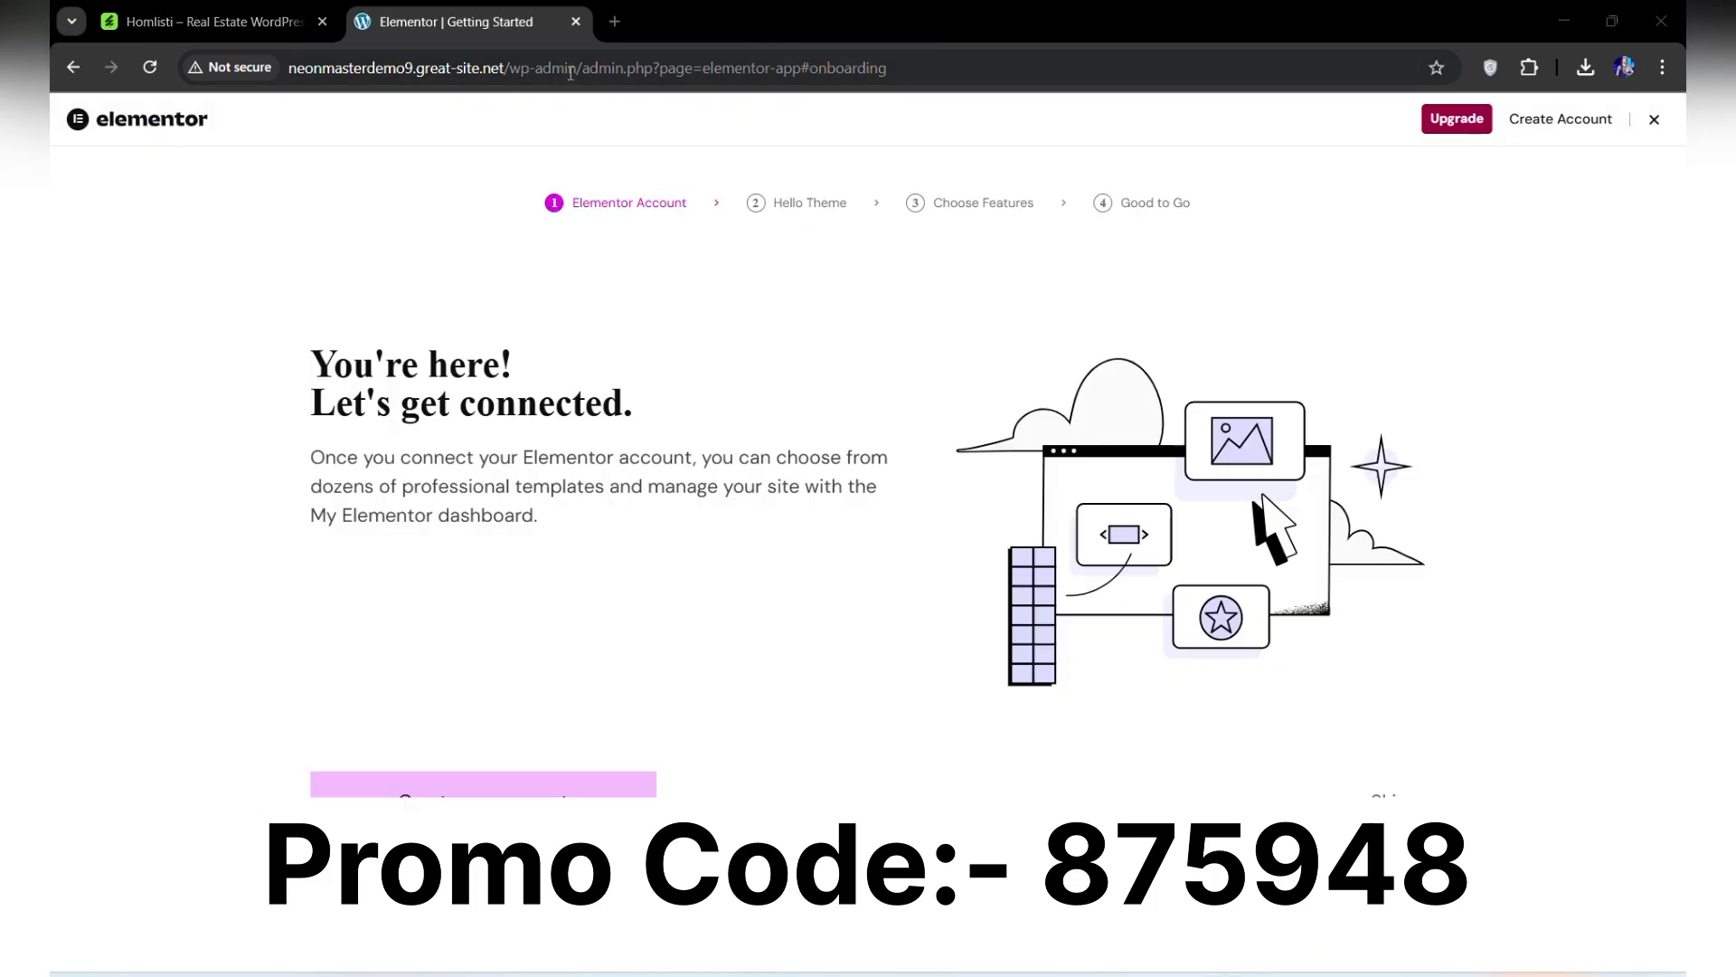
pyautogui.moveTo(584, 72); pyautogui.dragTo(1112, 96)
pyautogui.press('BackSpace')
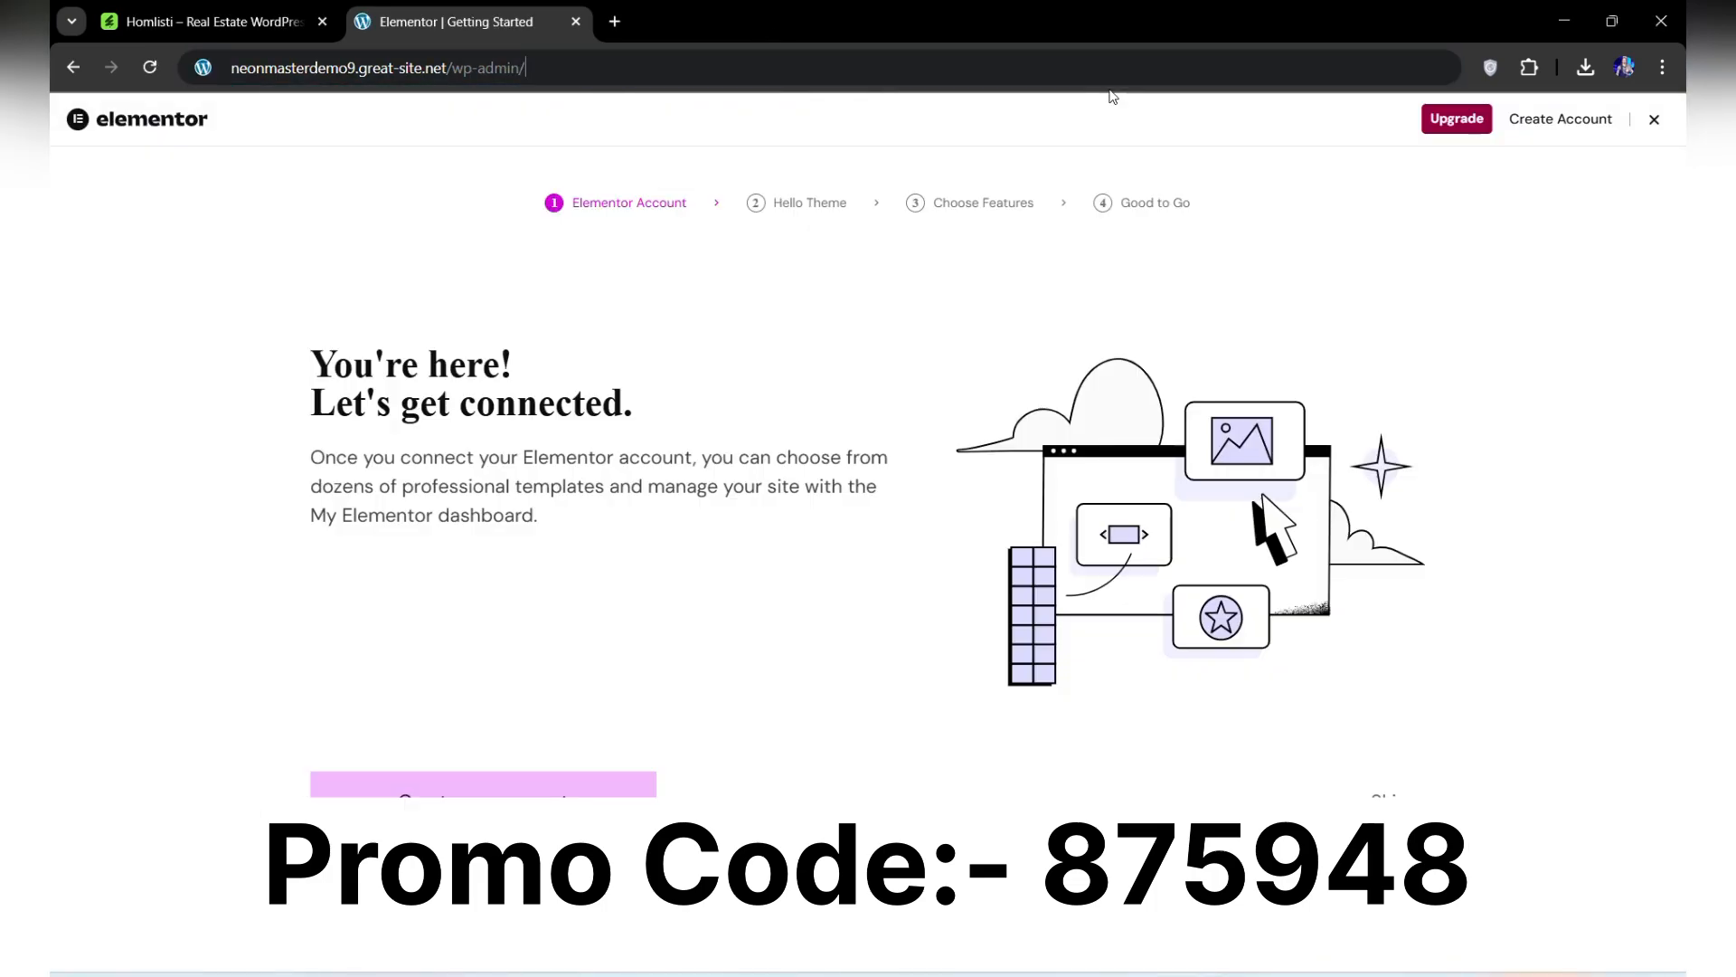
pyautogui.press('Return')
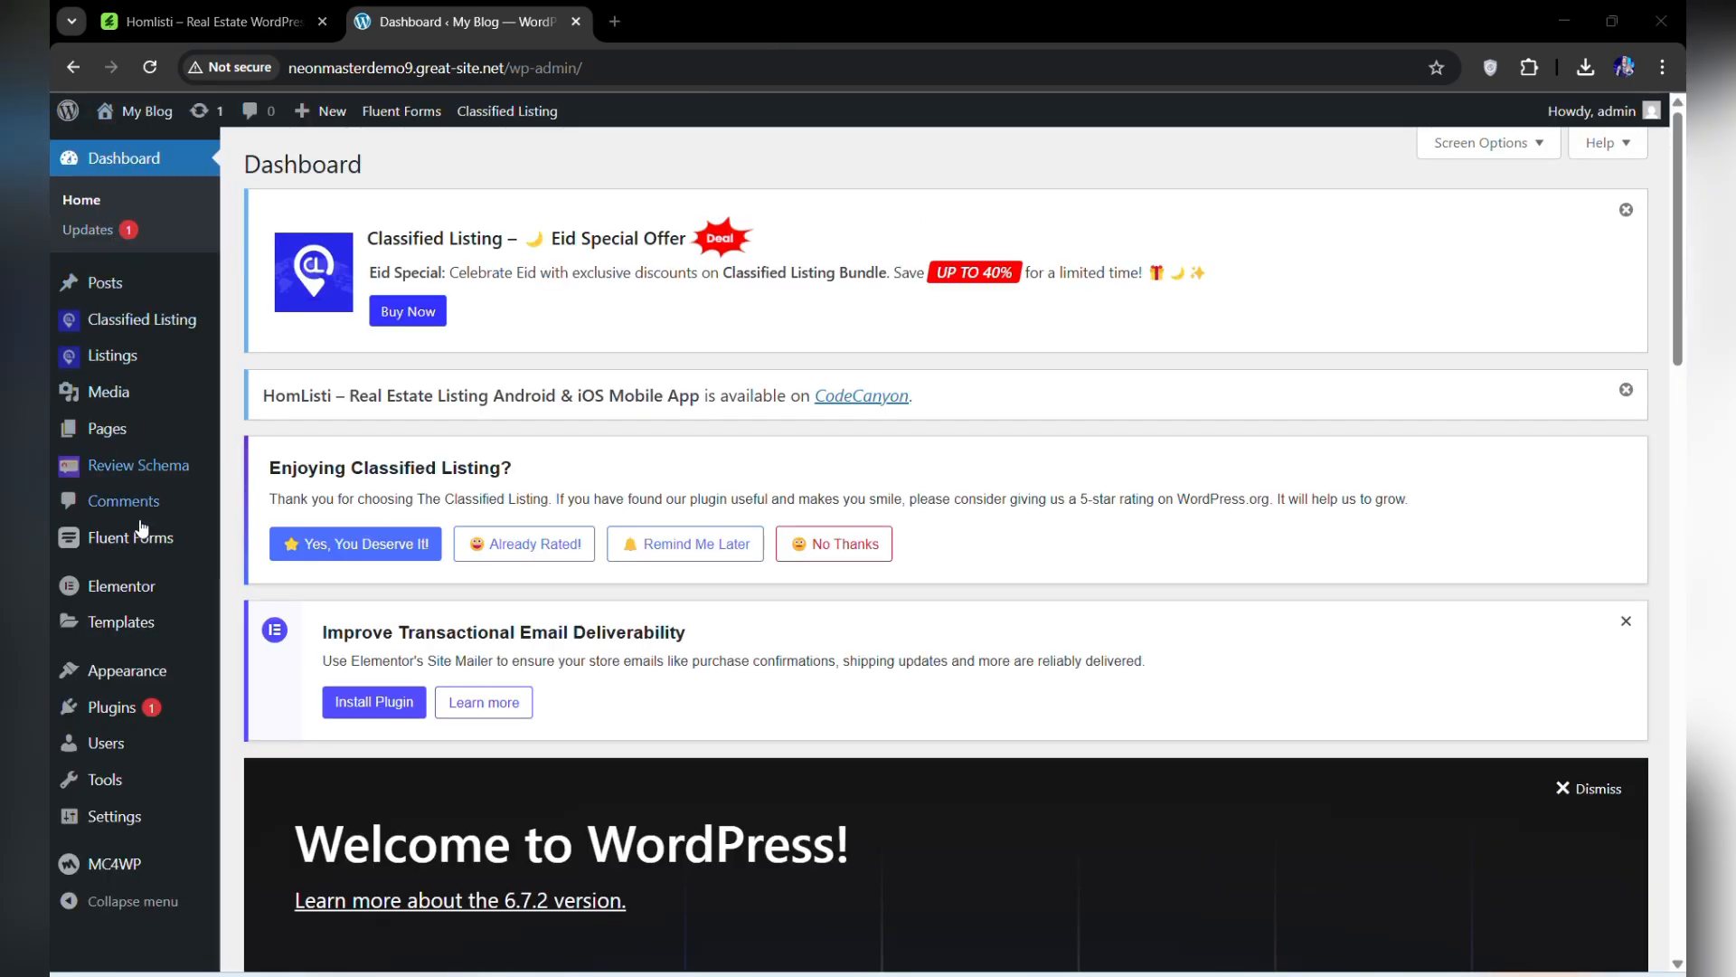
# Step: Open the theme's Import Demo Data page and look through the available home page demos
pyautogui.moveTo(117, 674)
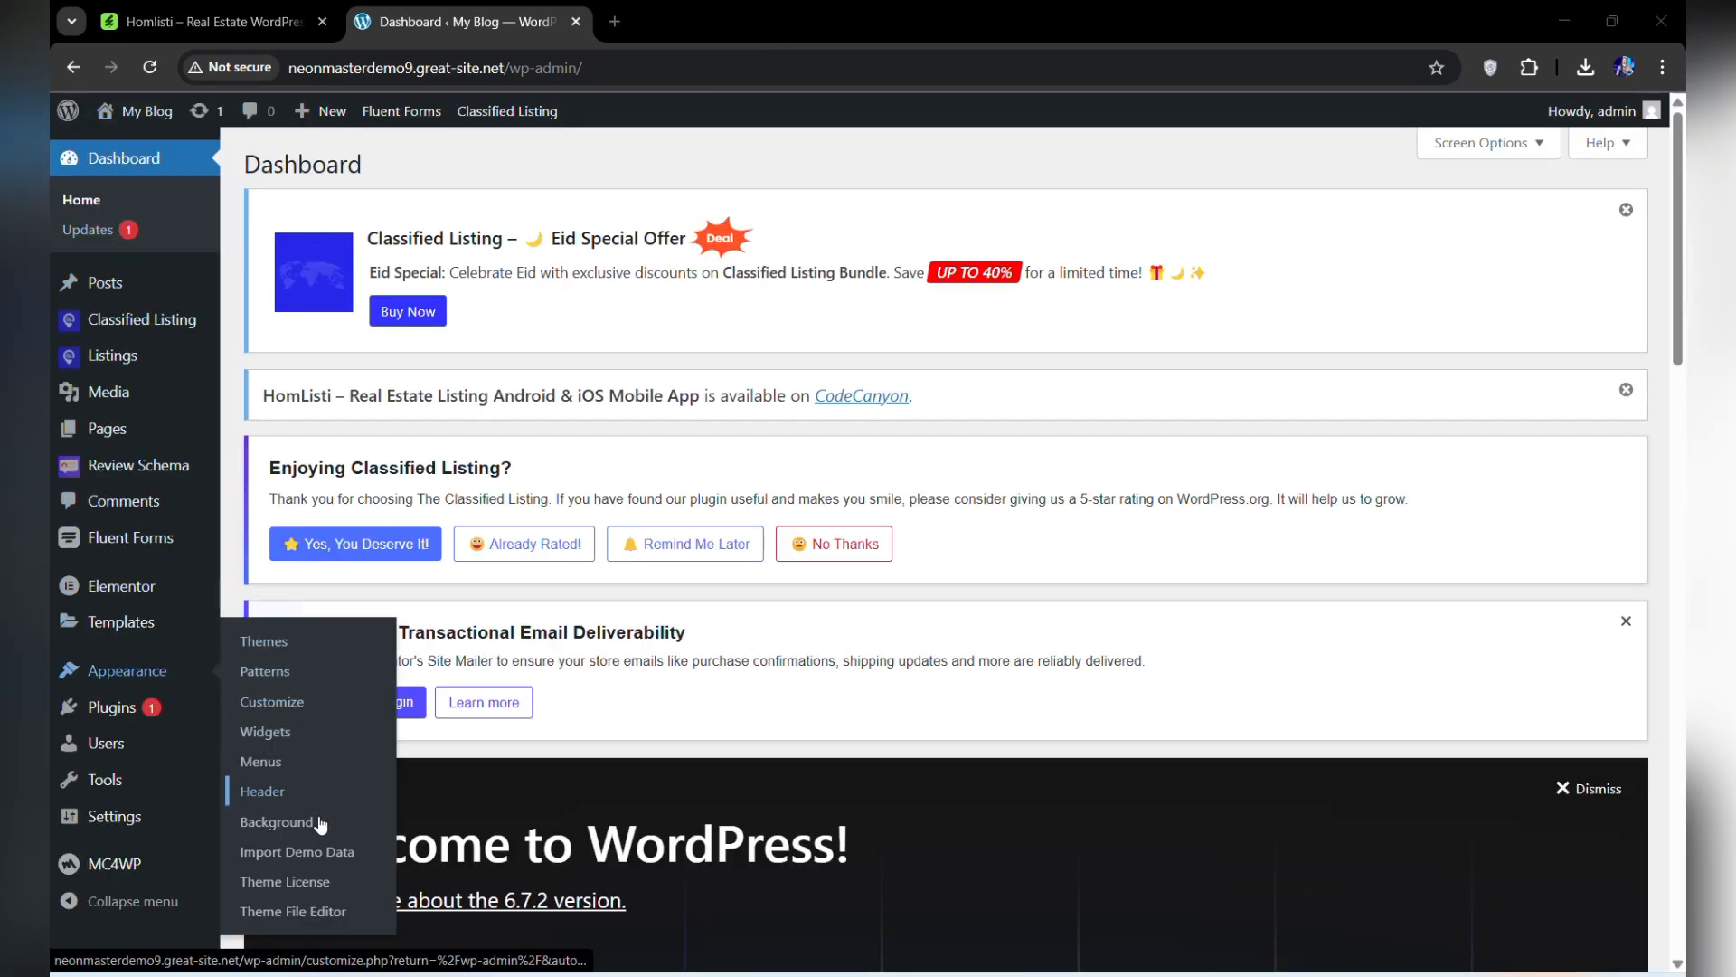
pyautogui.click(311, 854)
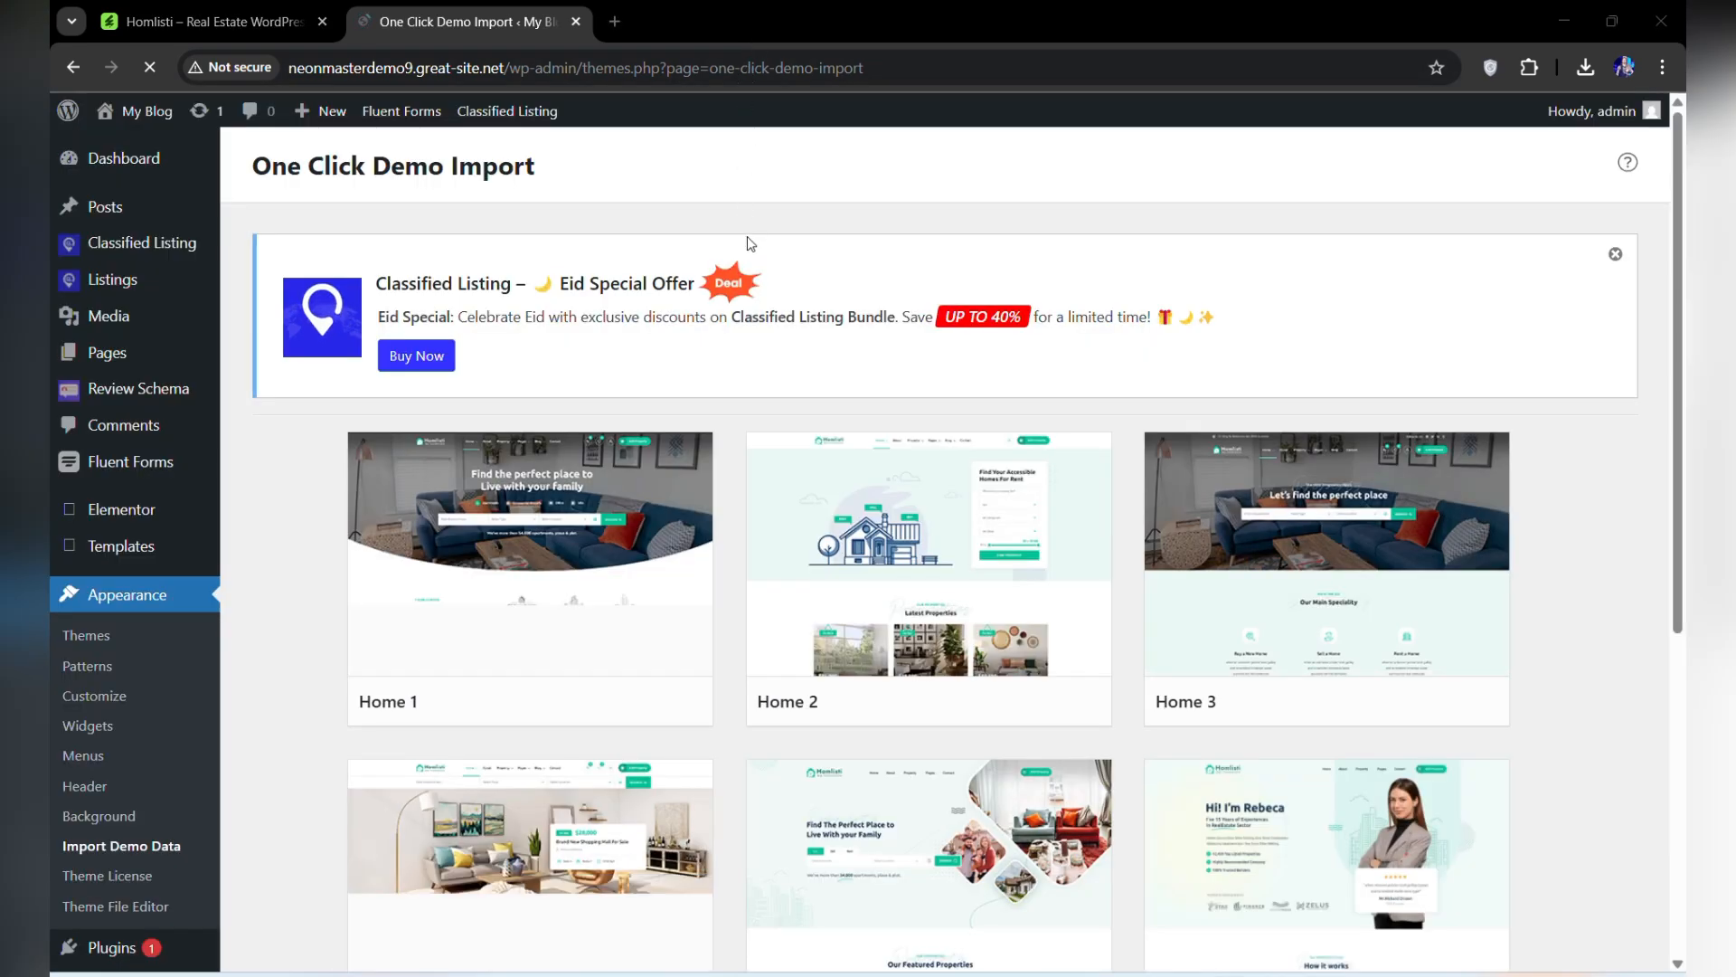
pyautogui.scroll(-5, 1142, 416)
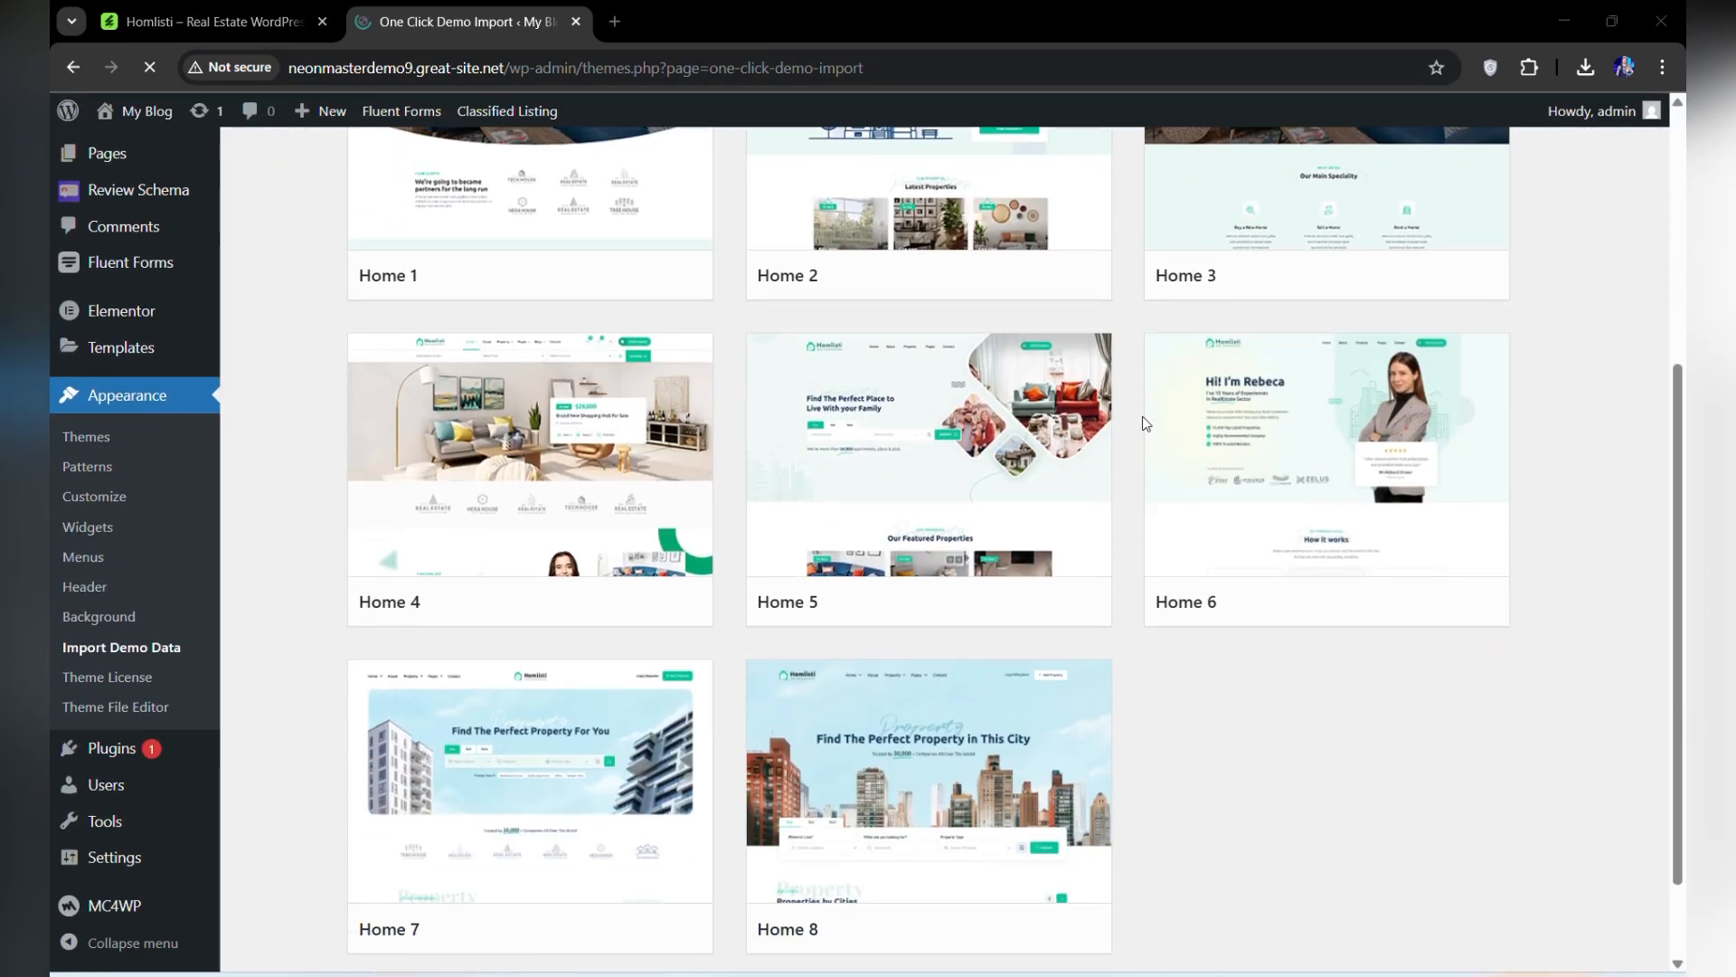
pyautogui.scroll(-1, 525, 452)
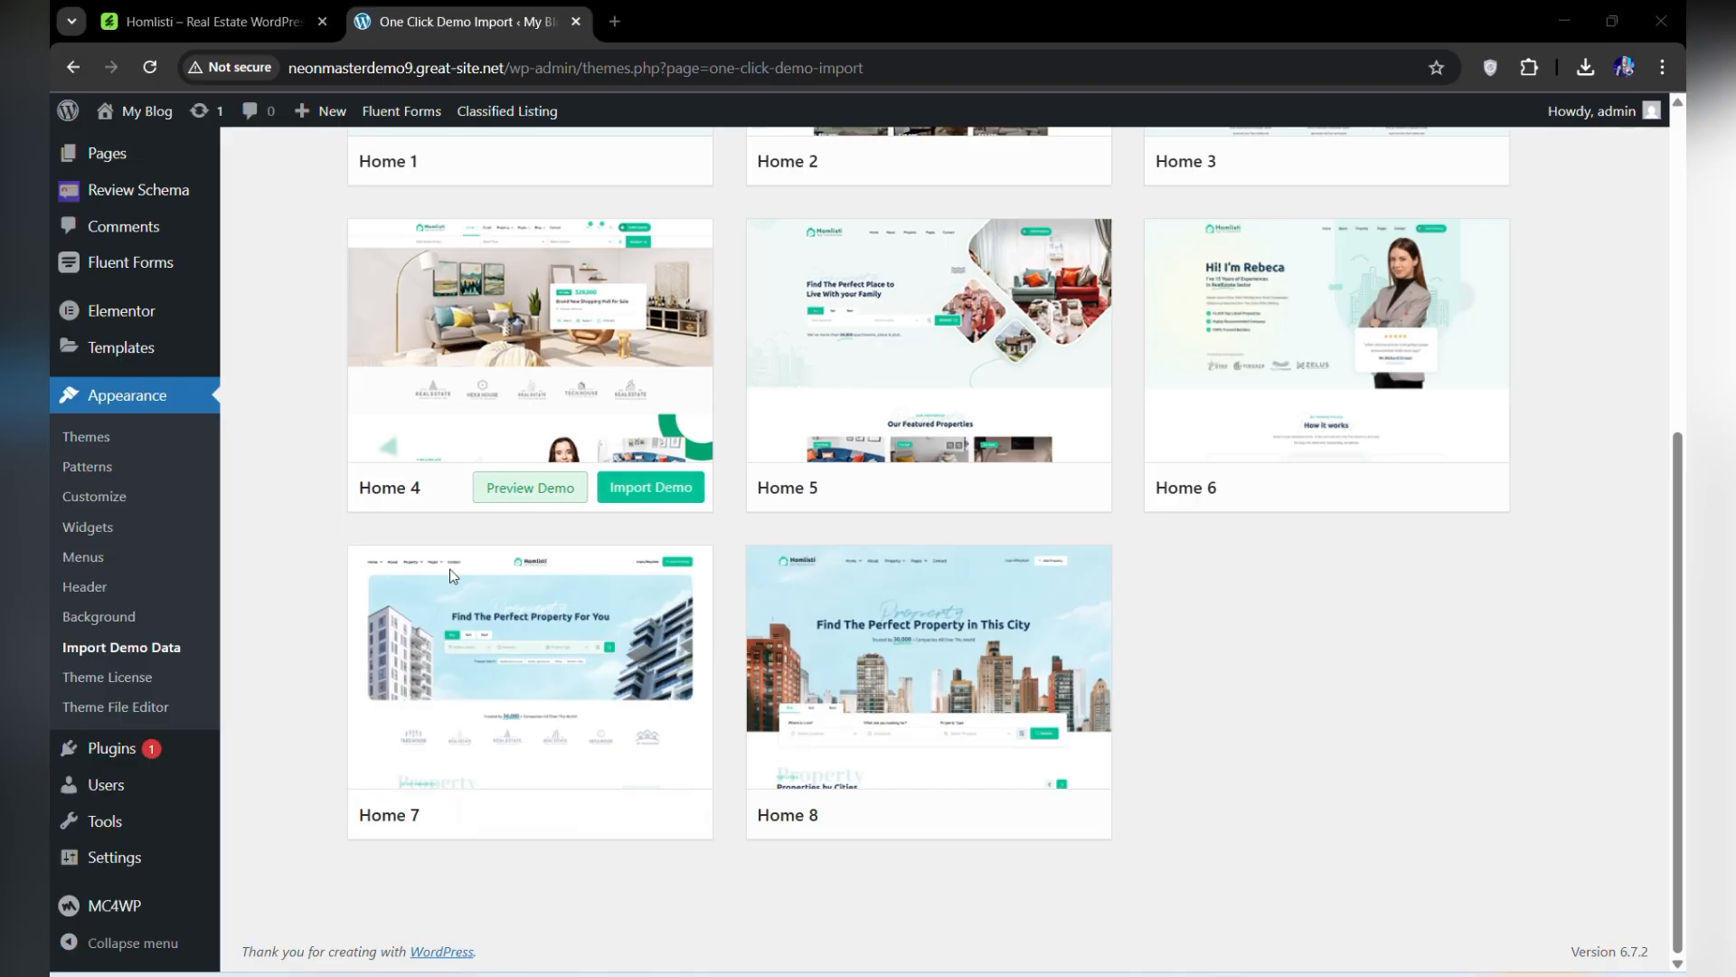
pyautogui.scroll(1, 714, 496)
pyautogui.scroll(3, 714, 496)
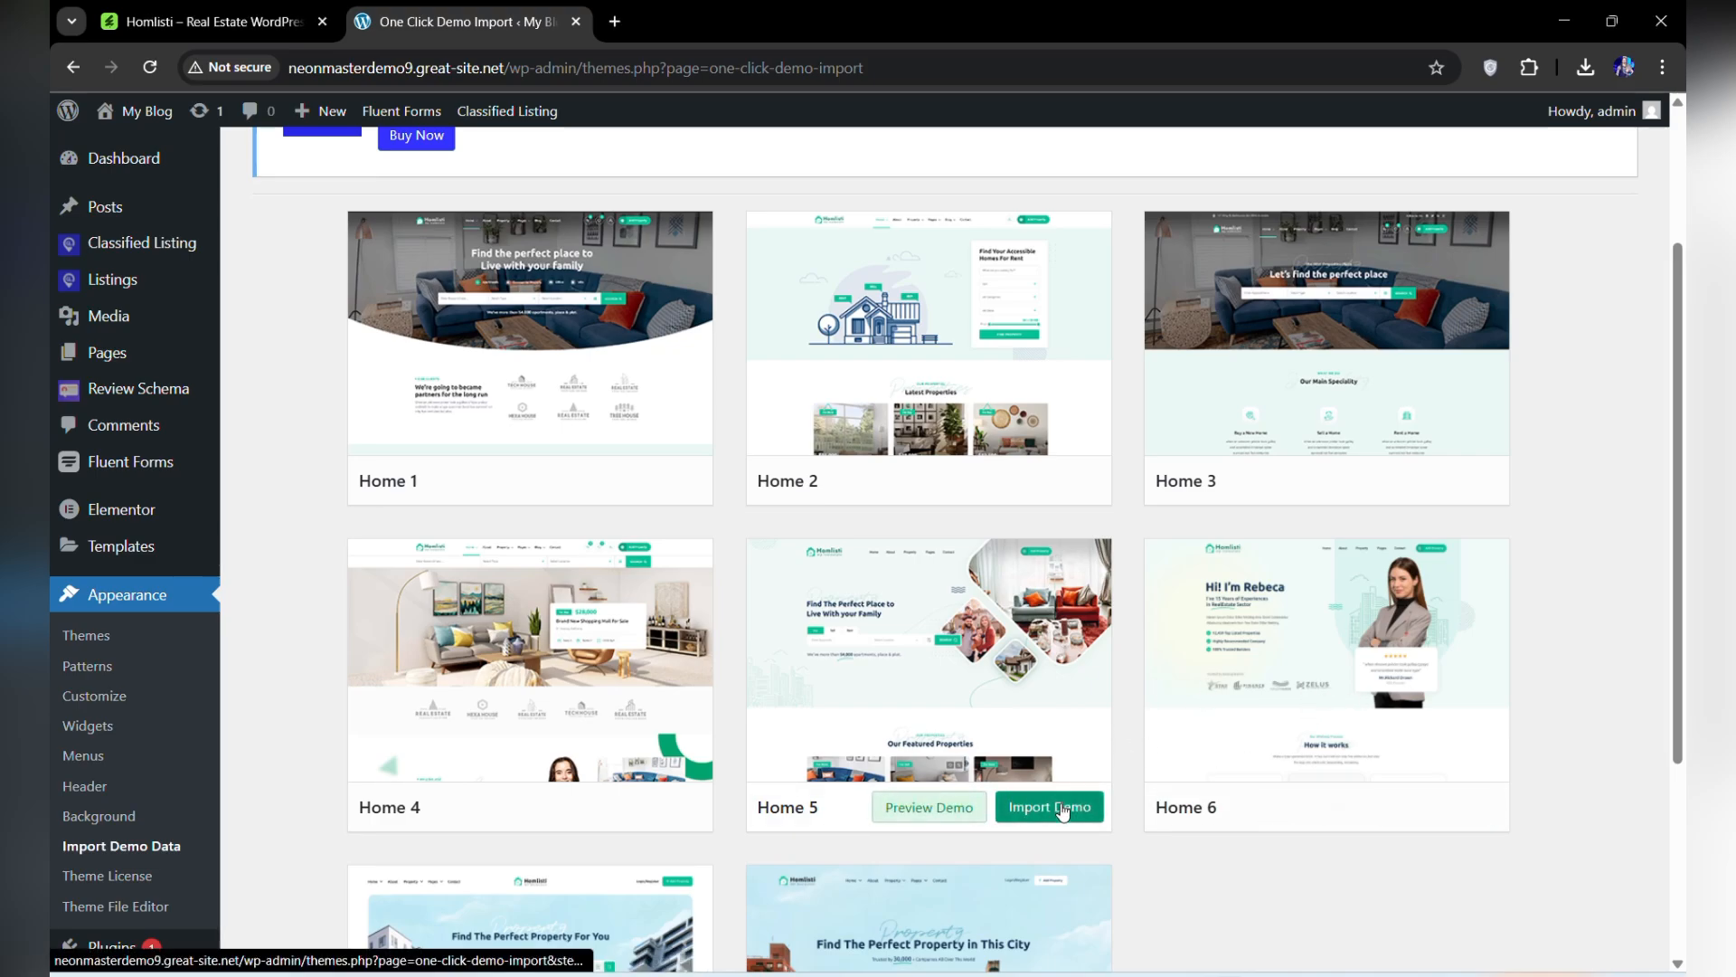
# Step: Import the Home 5 demo with the recommended WPForms, All in One SEO and MonsterInsights plugins included
pyautogui.click(1063, 807)
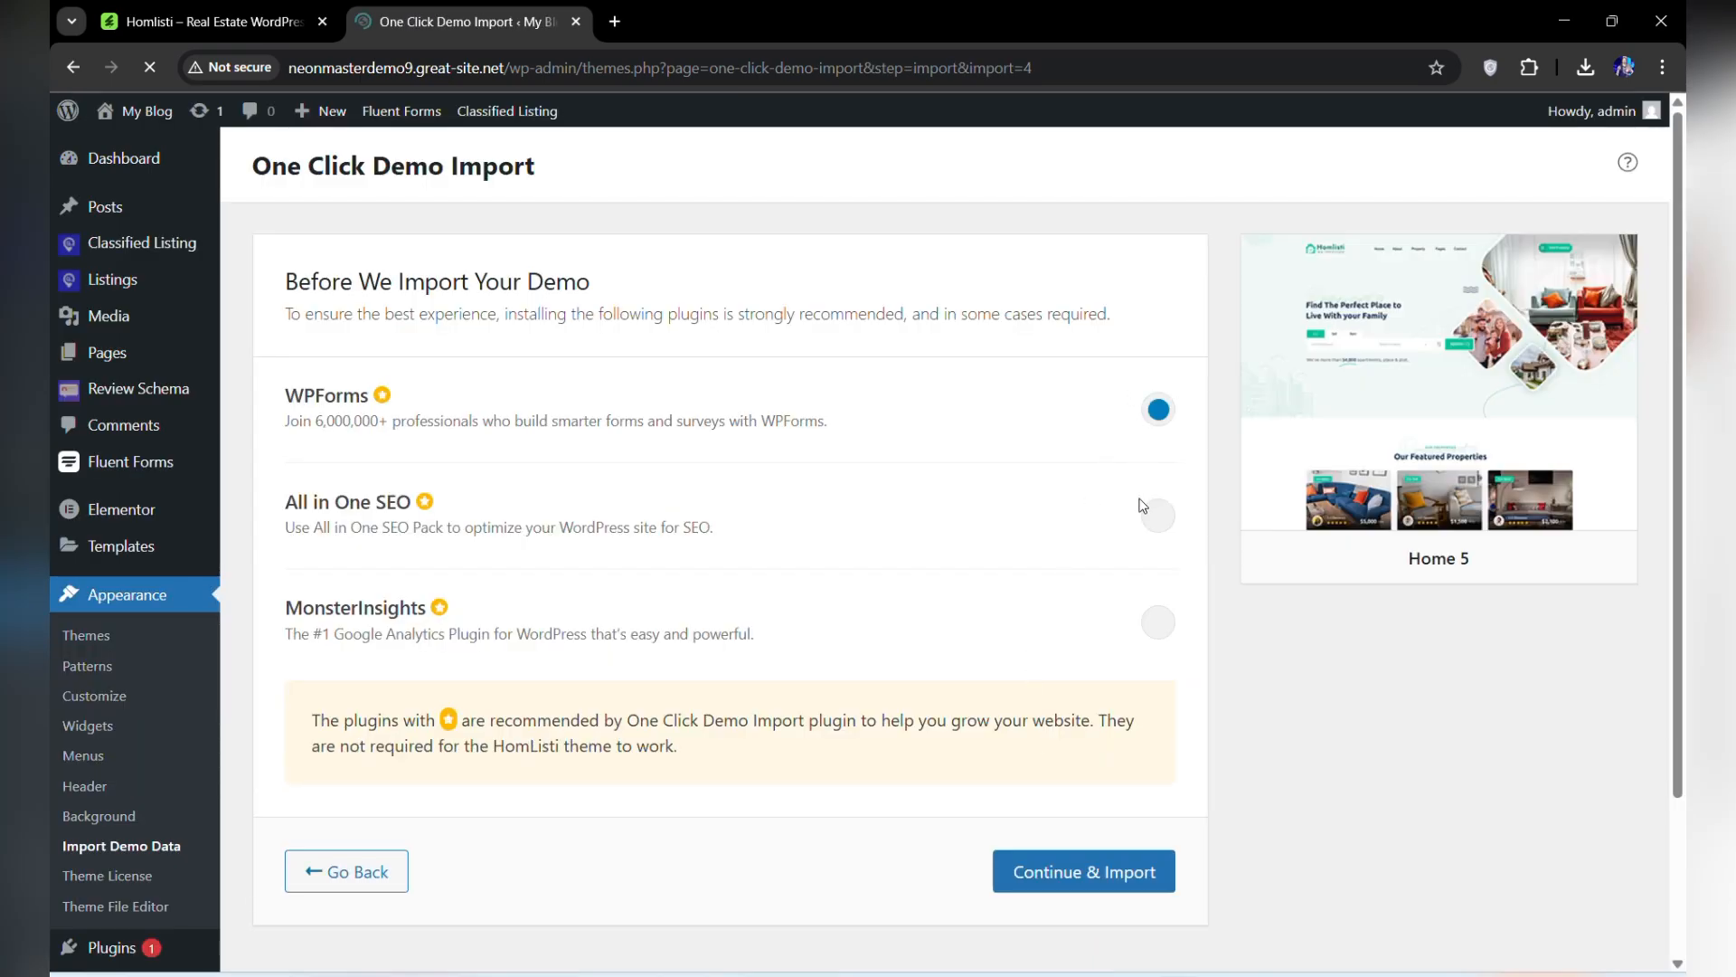
pyautogui.click(1090, 871)
pyautogui.scroll(-3, 1085, 859)
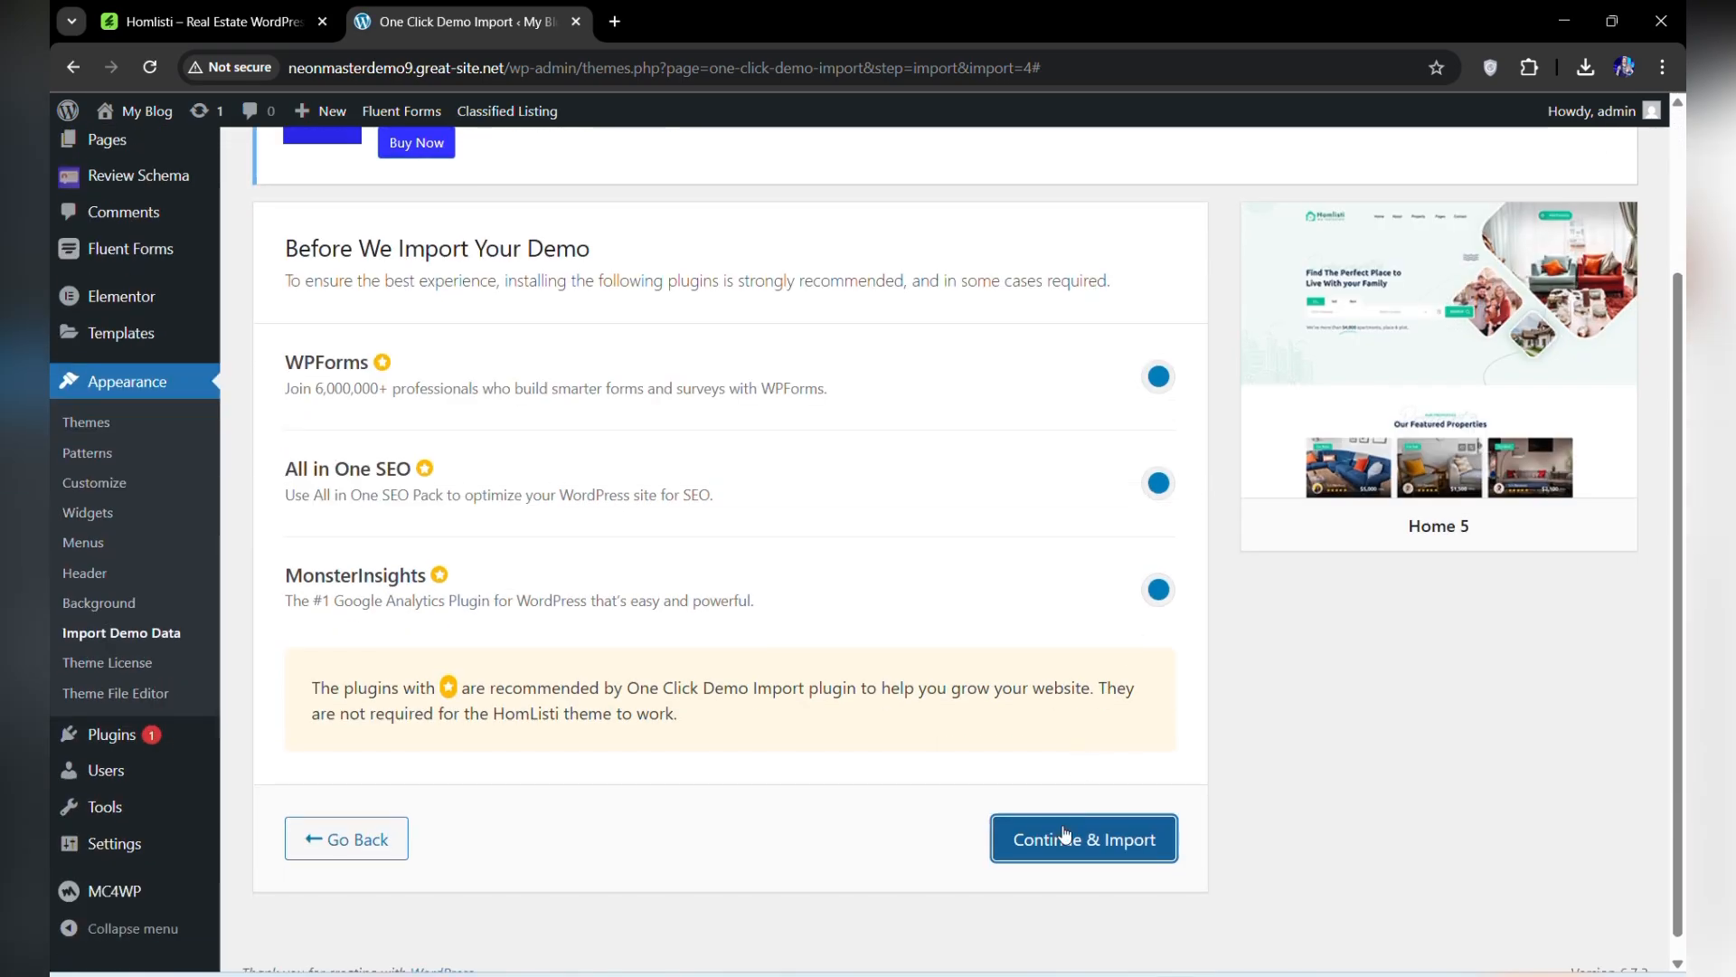
pyautogui.click(1063, 838)
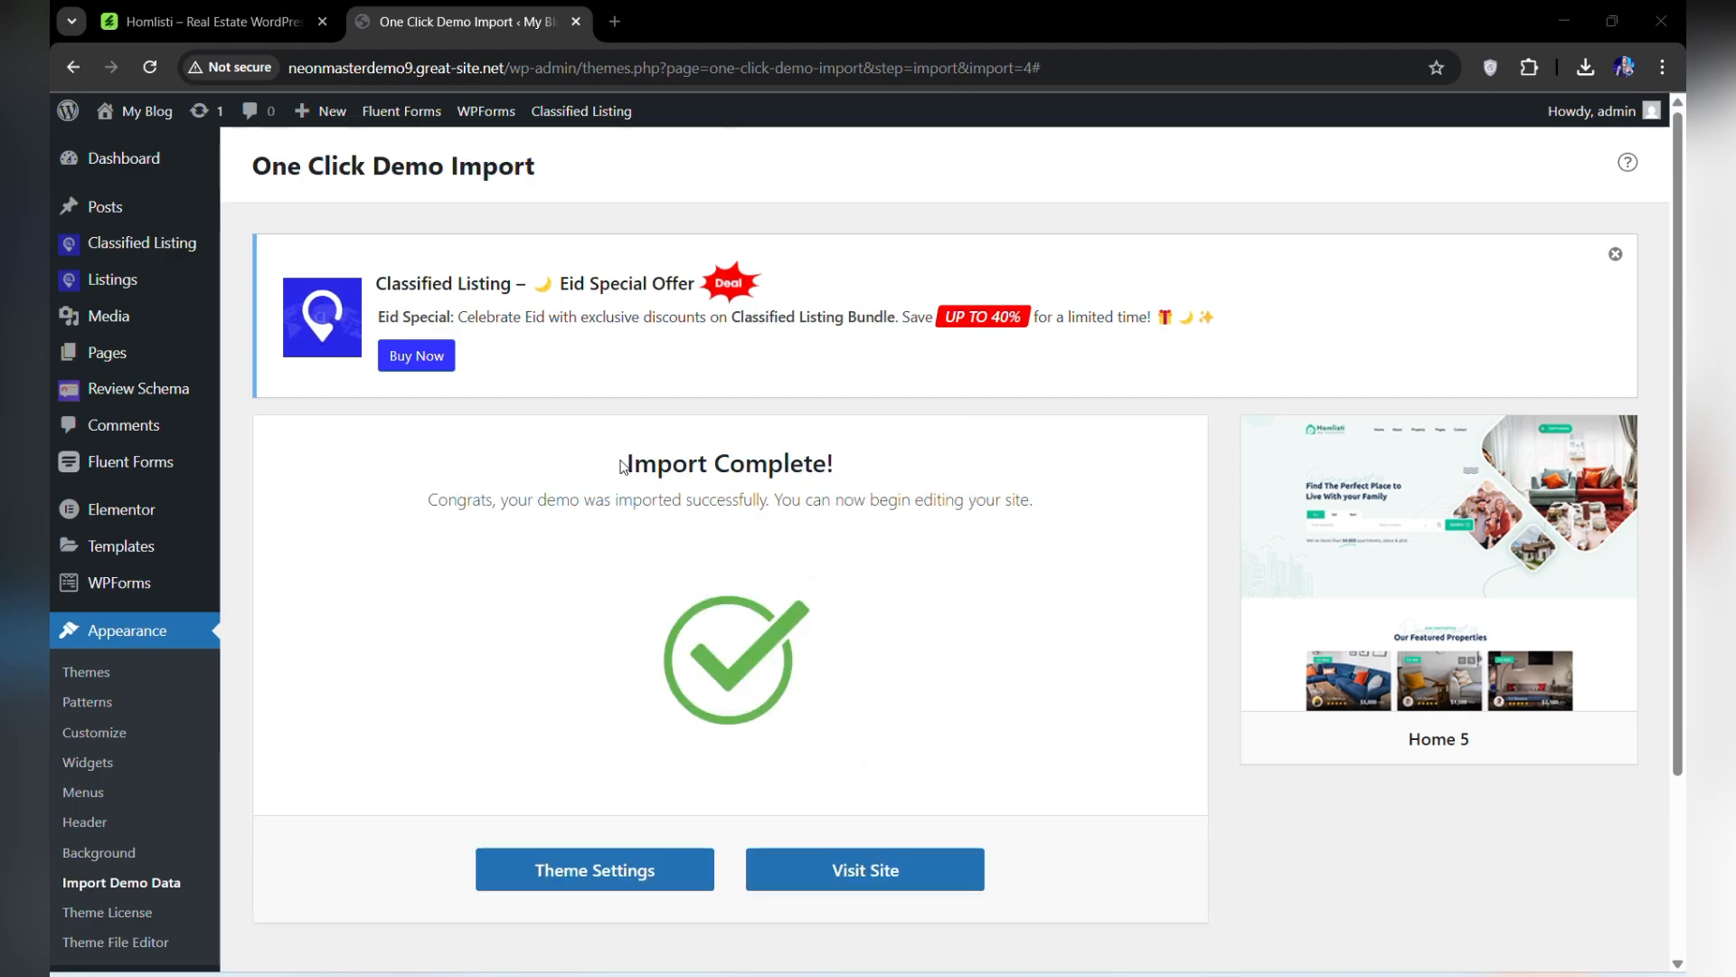
# Step: Open the imported site in a new browser tab and switch to it
pyautogui.moveTo(623, 466); pyautogui.dragTo(809, 459)
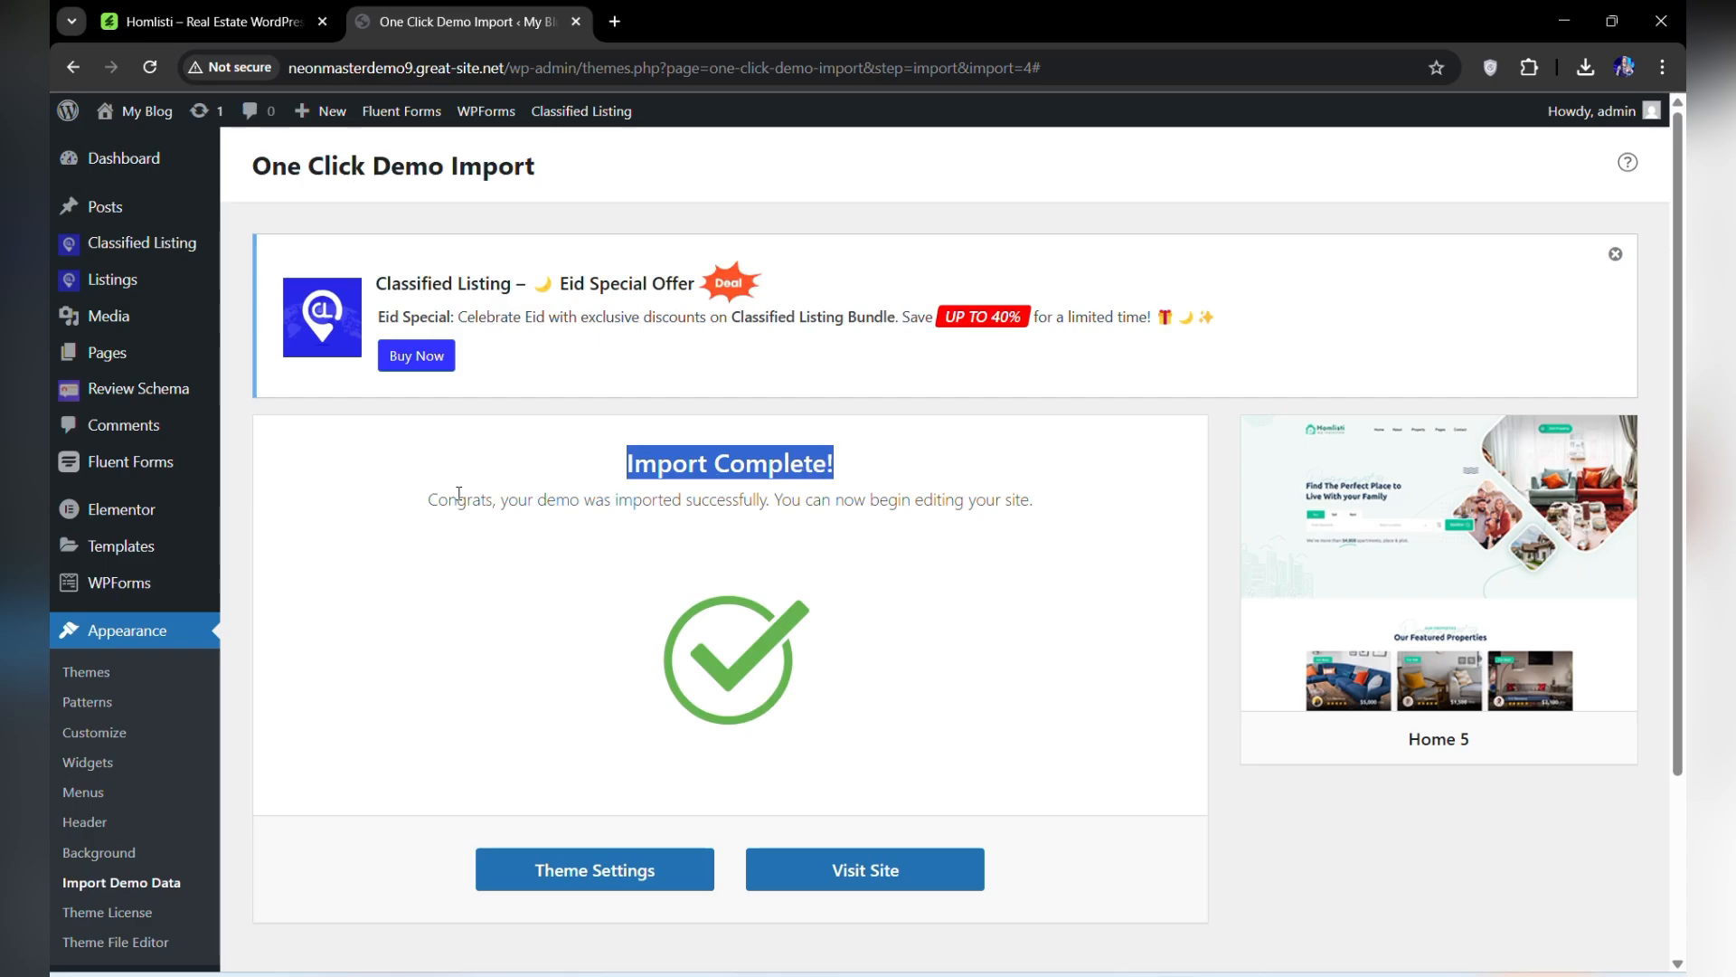
pyautogui.moveTo(433, 499); pyautogui.dragTo(1029, 508)
pyautogui.click(1029, 508)
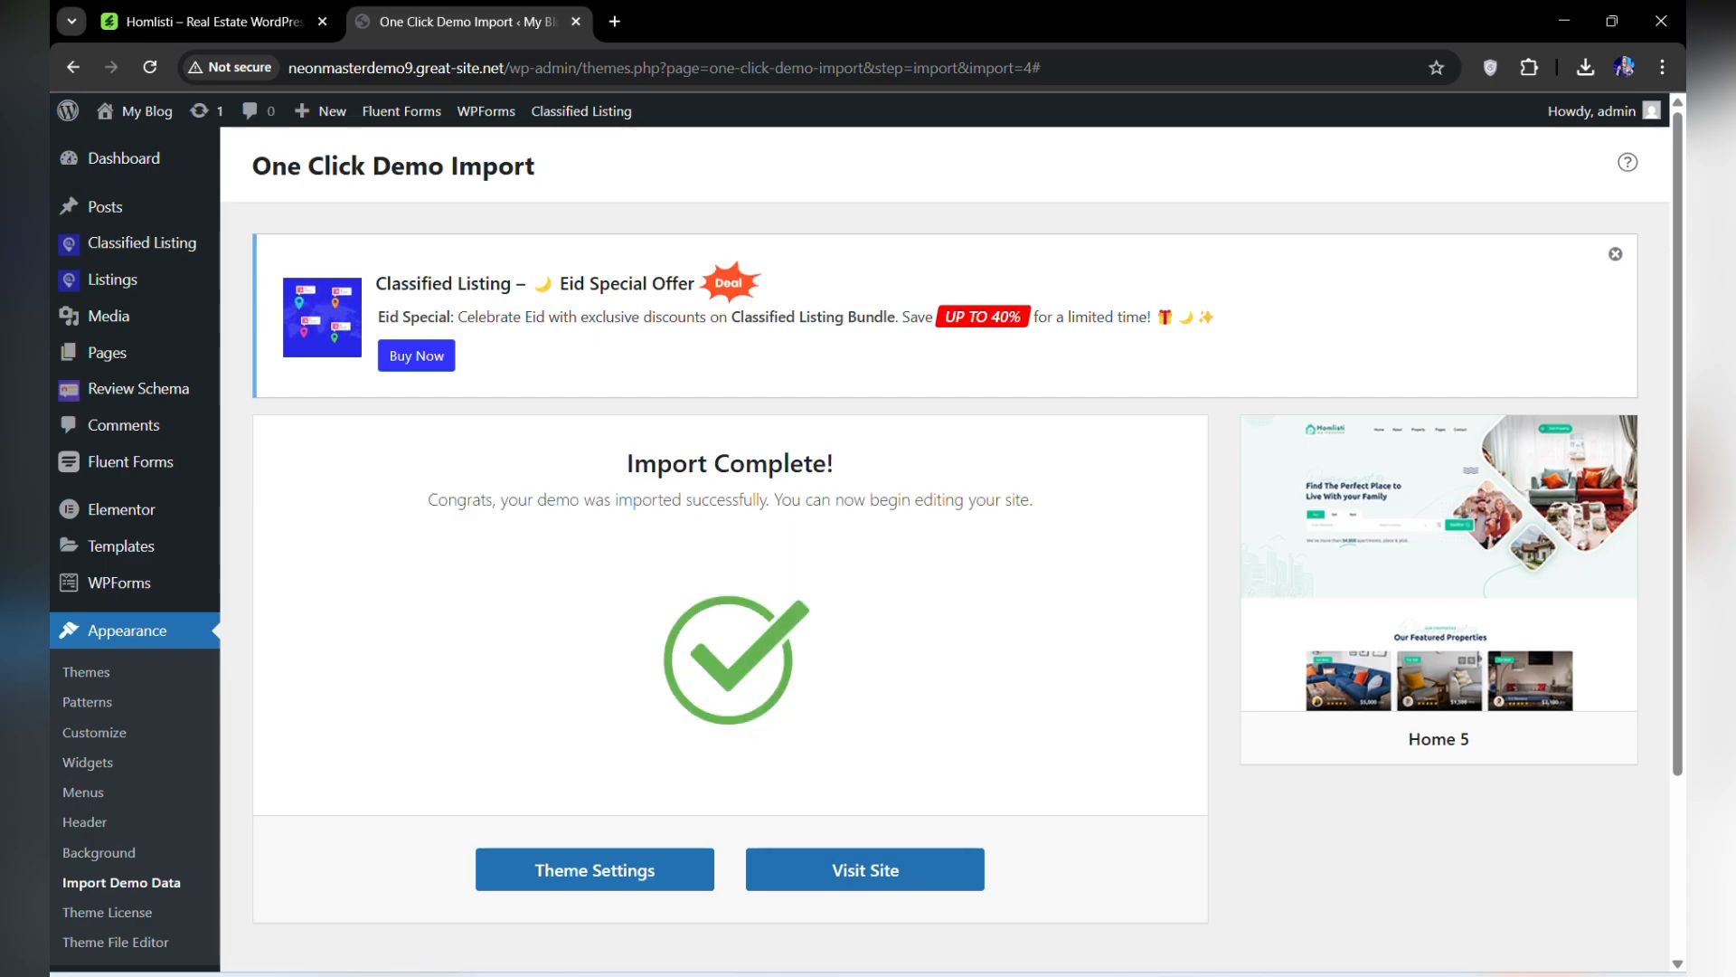
pyautogui.rightClick(830, 870)
pyautogui.click(883, 626)
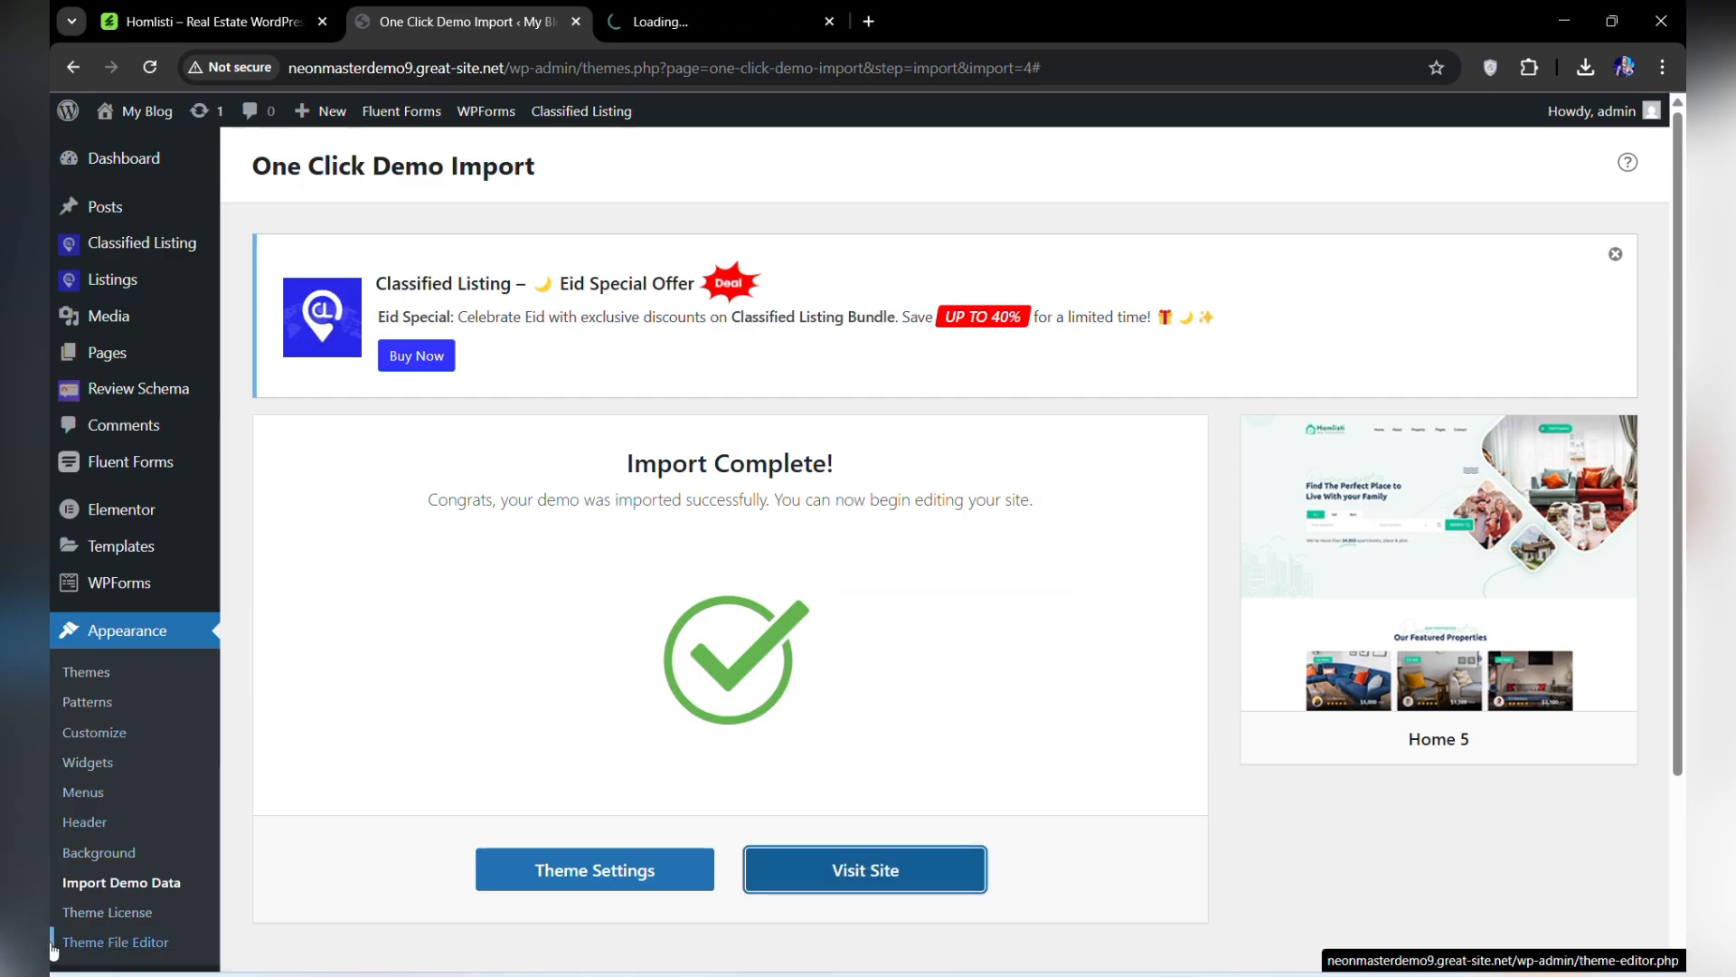
pyautogui.click(653, 9)
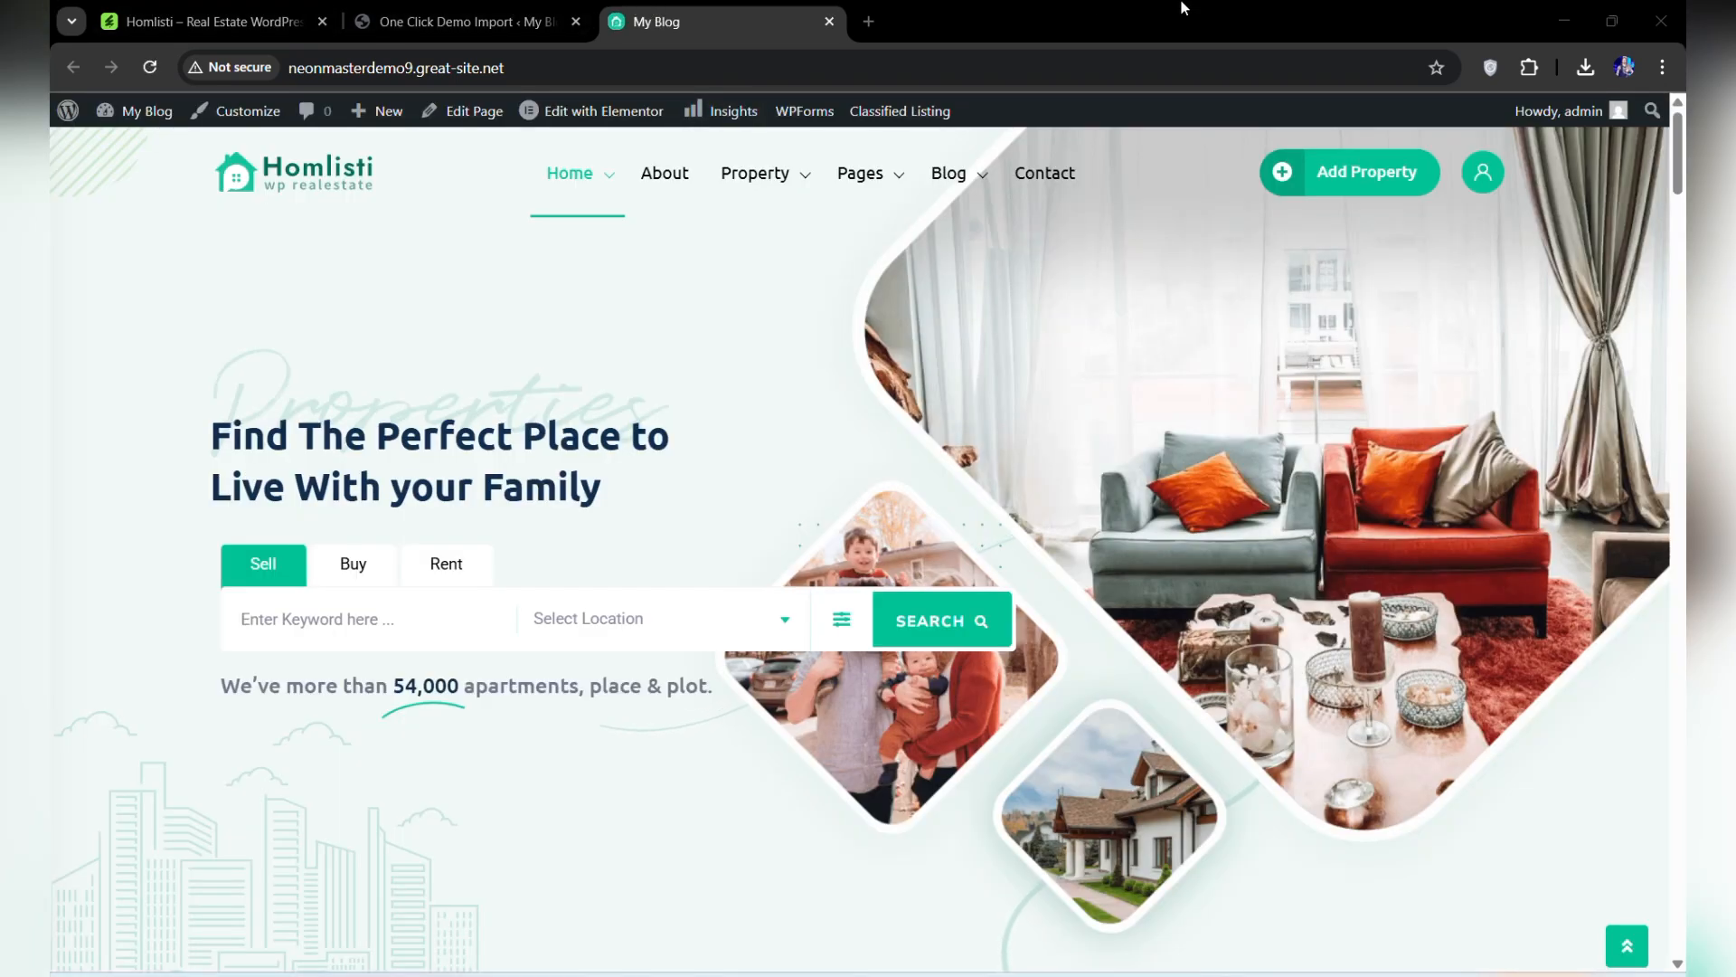
# Step: Examine the homepage's navigation menus and property search form, trying Buy and Rent, the location list and the extra filters
pyautogui.moveTo(575, 174)
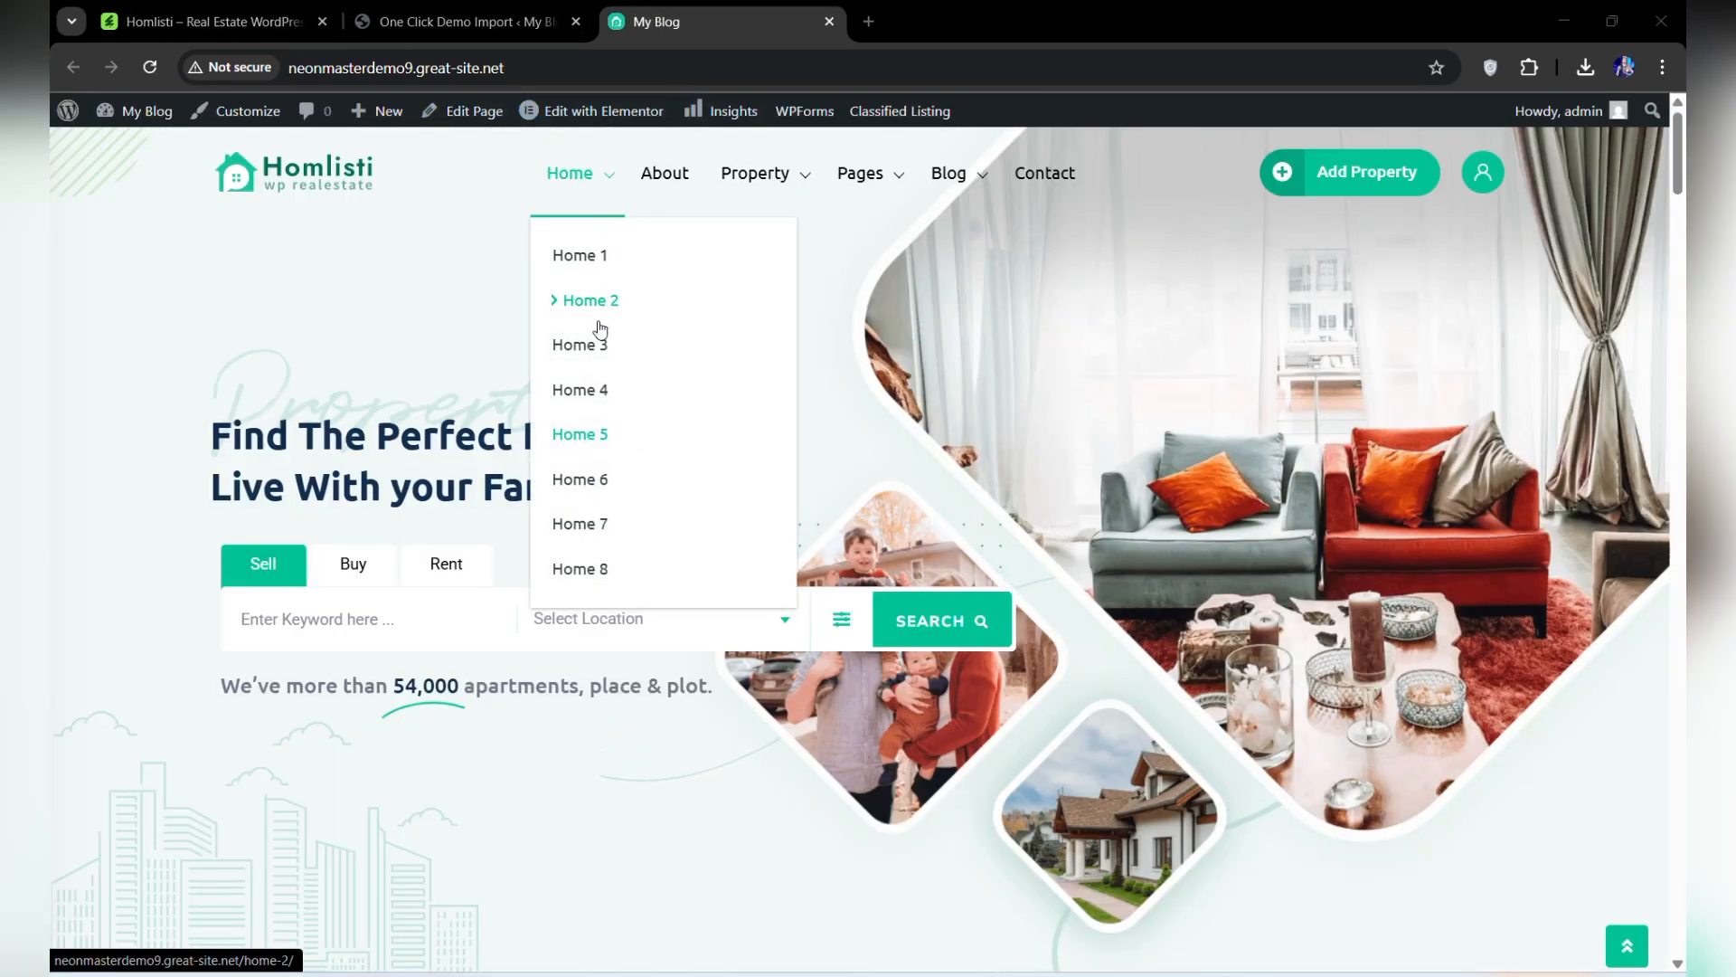
pyautogui.moveTo(723, 195)
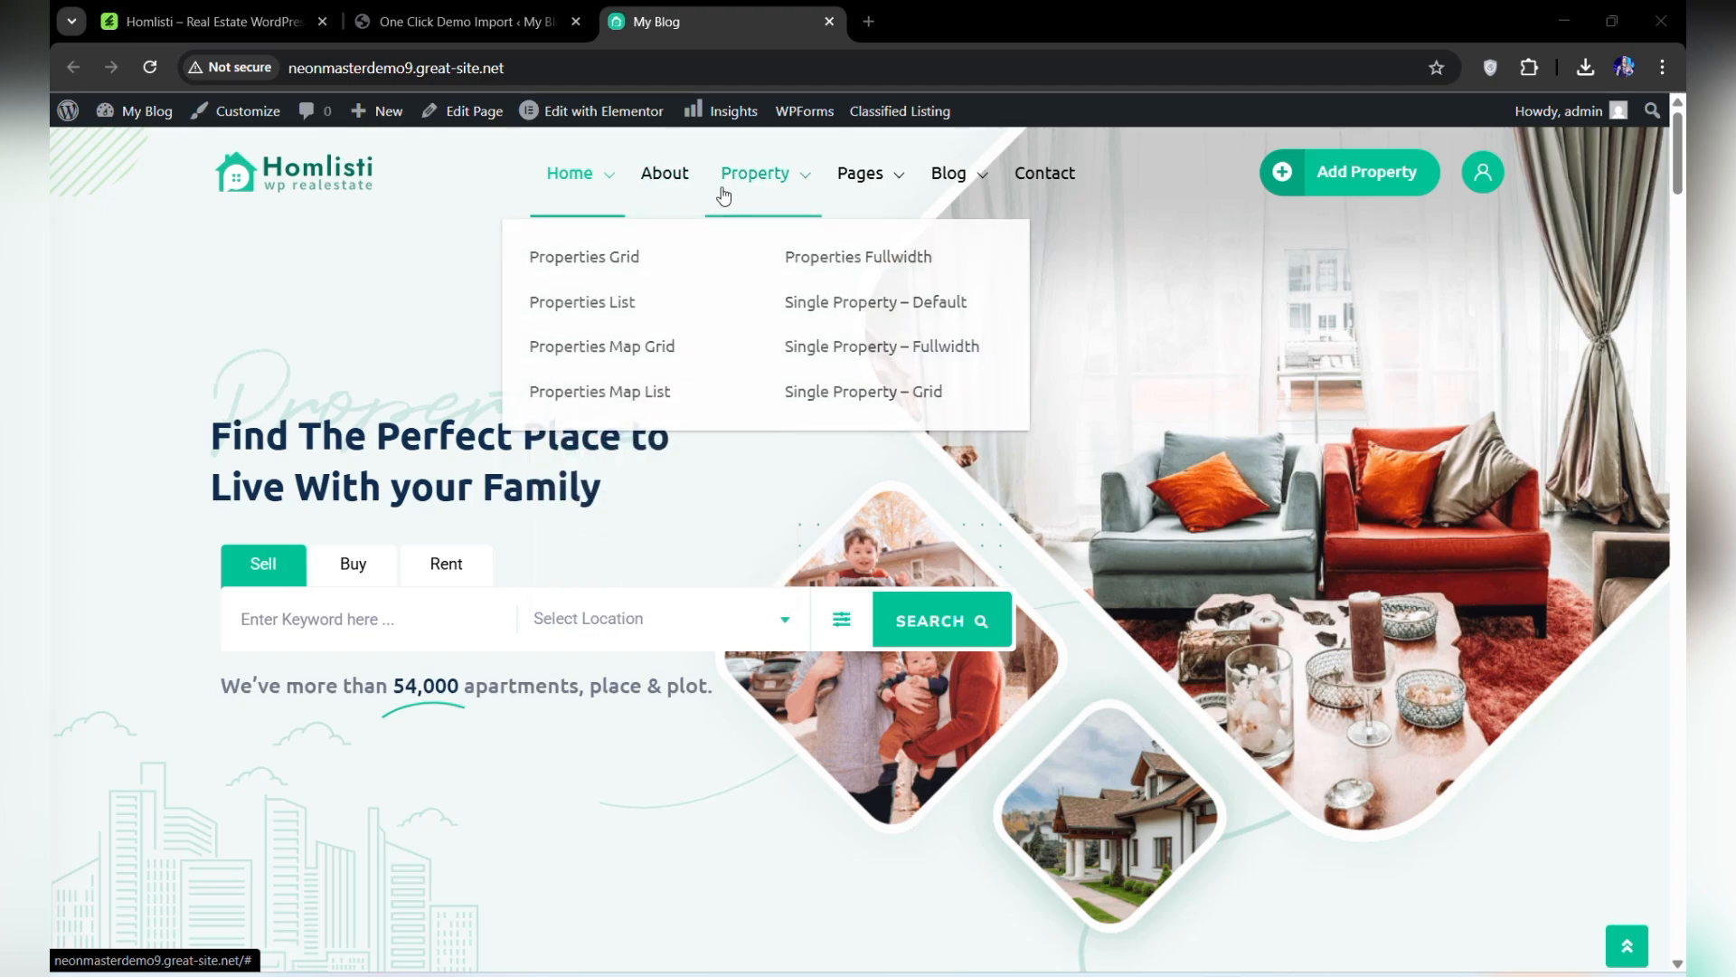
pyautogui.moveTo(893, 181)
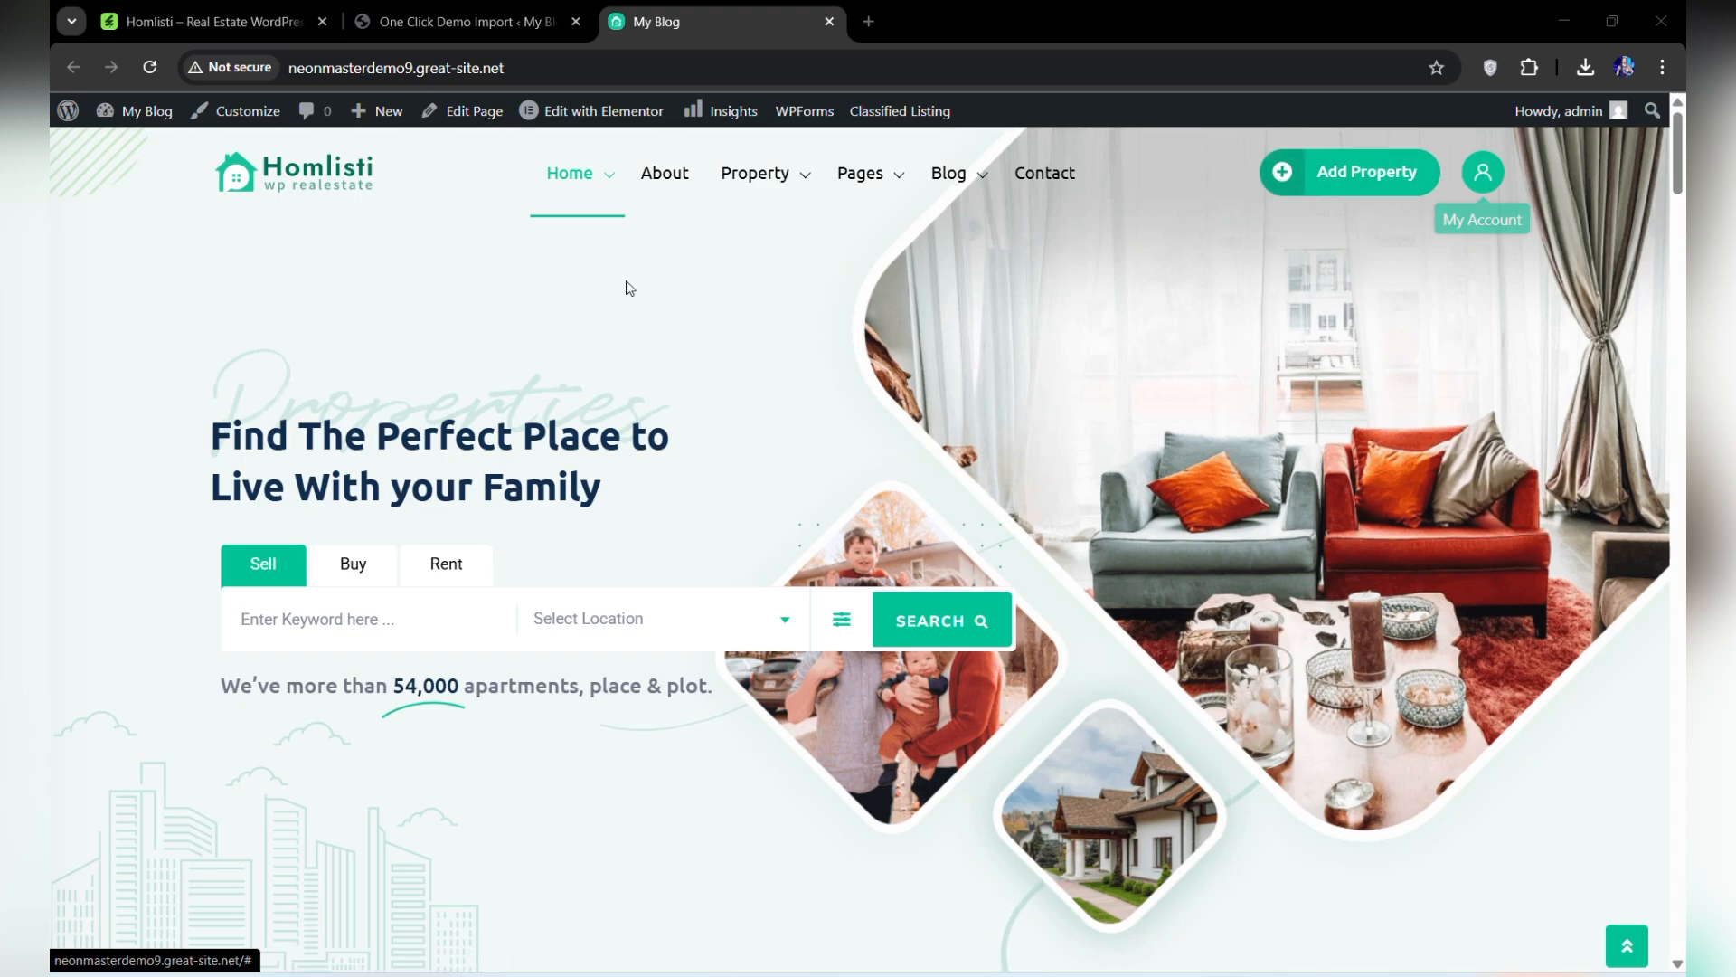
pyautogui.click(337, 576)
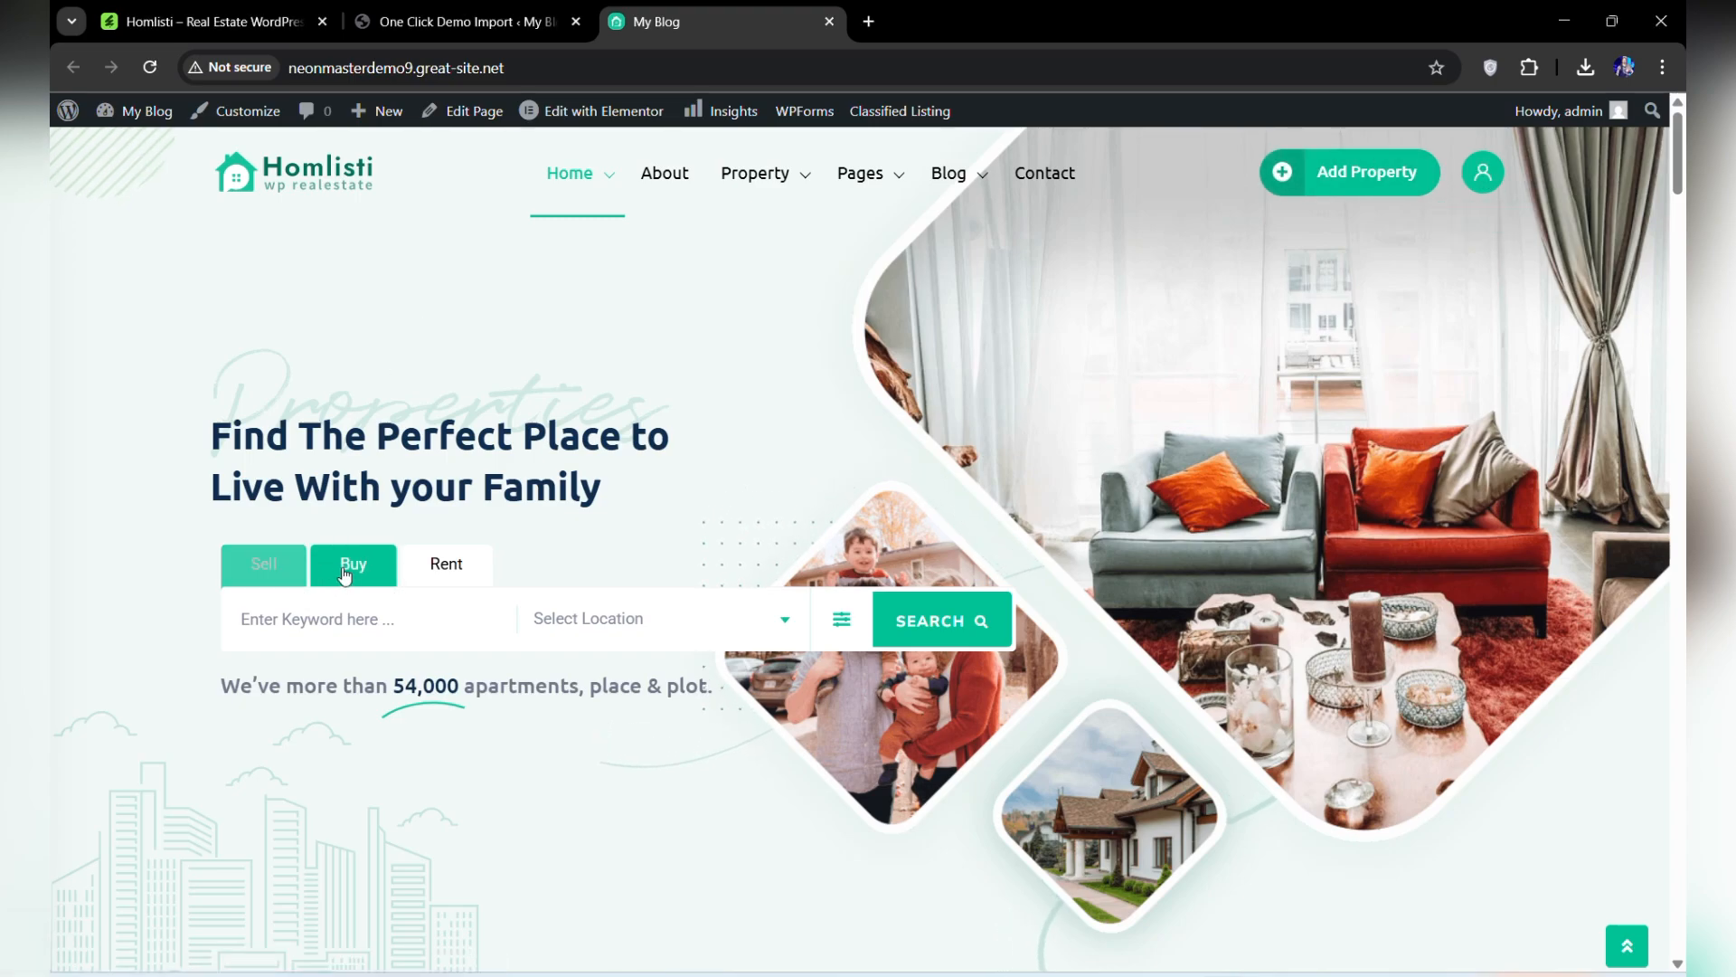
pyautogui.click(441, 571)
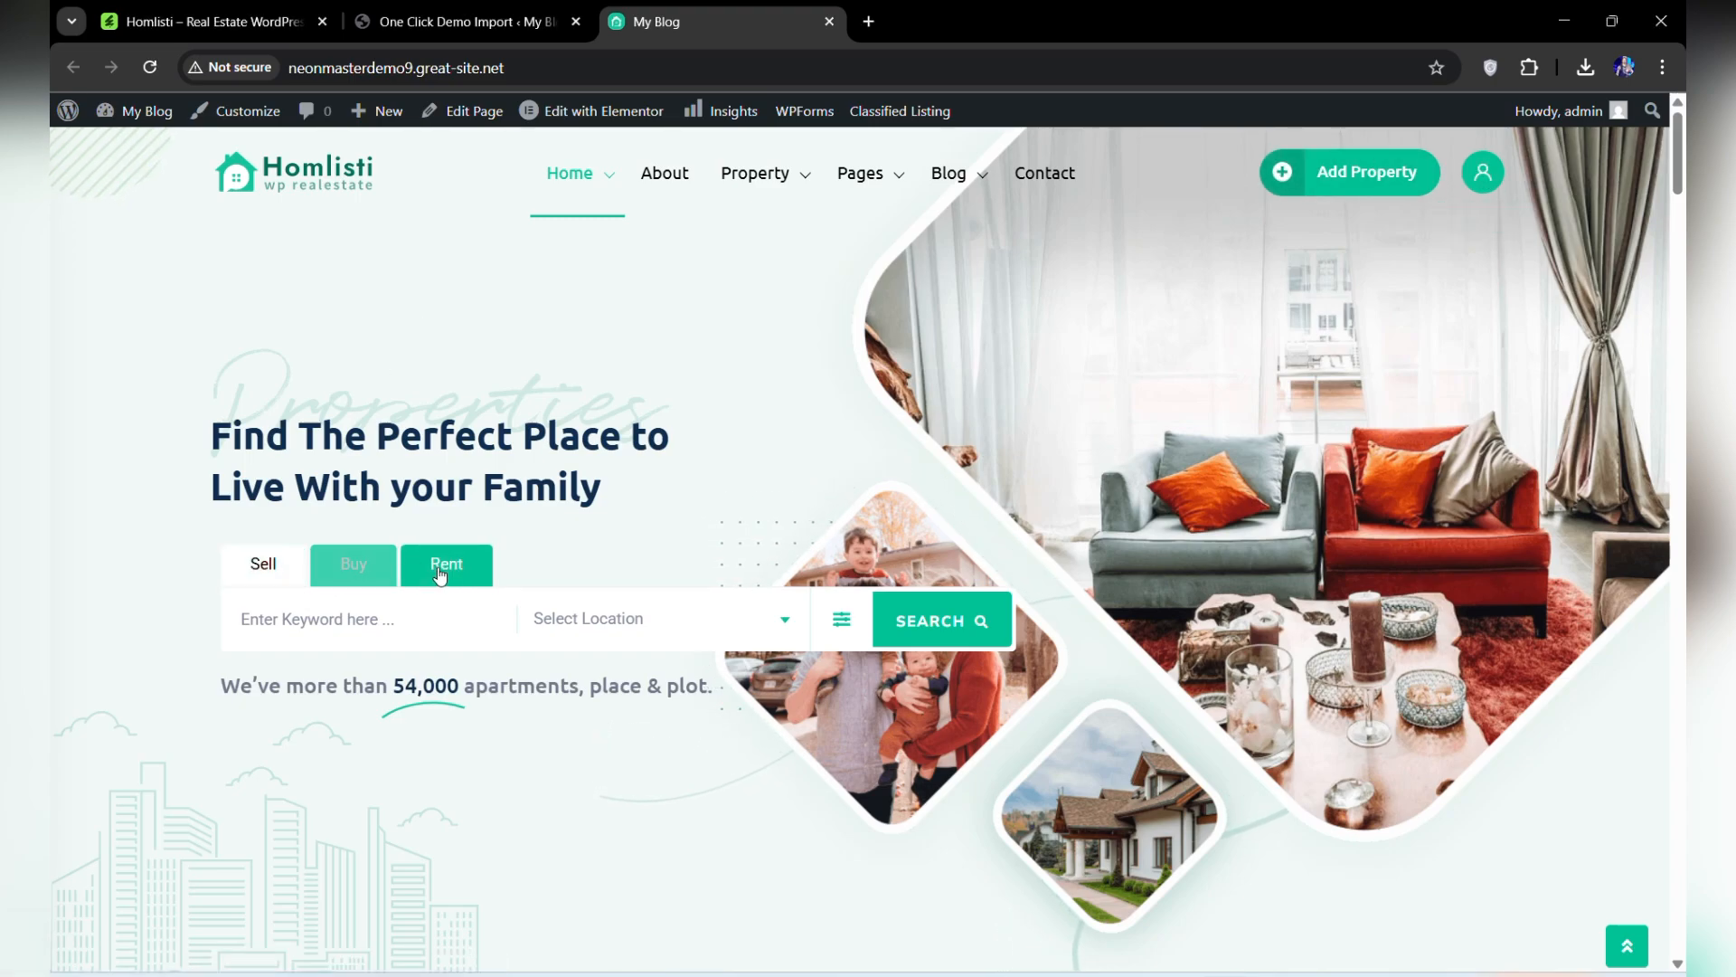
pyautogui.click(699, 620)
pyautogui.scroll(-3, 651, 758)
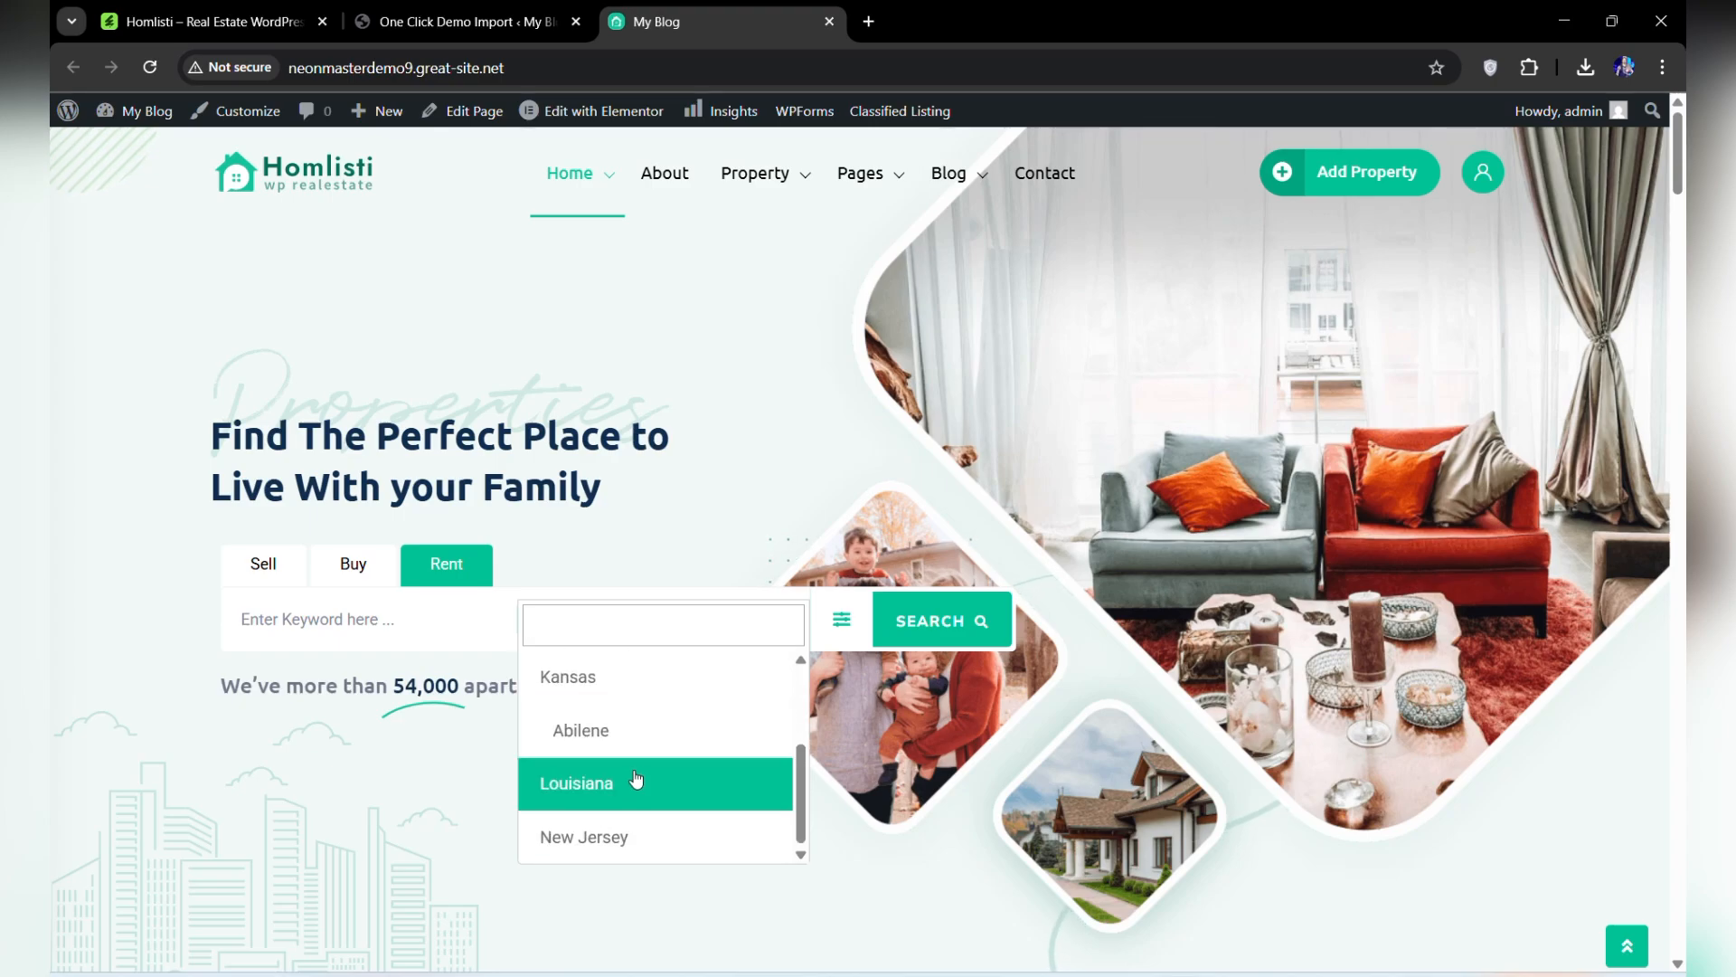
pyautogui.click(855, 629)
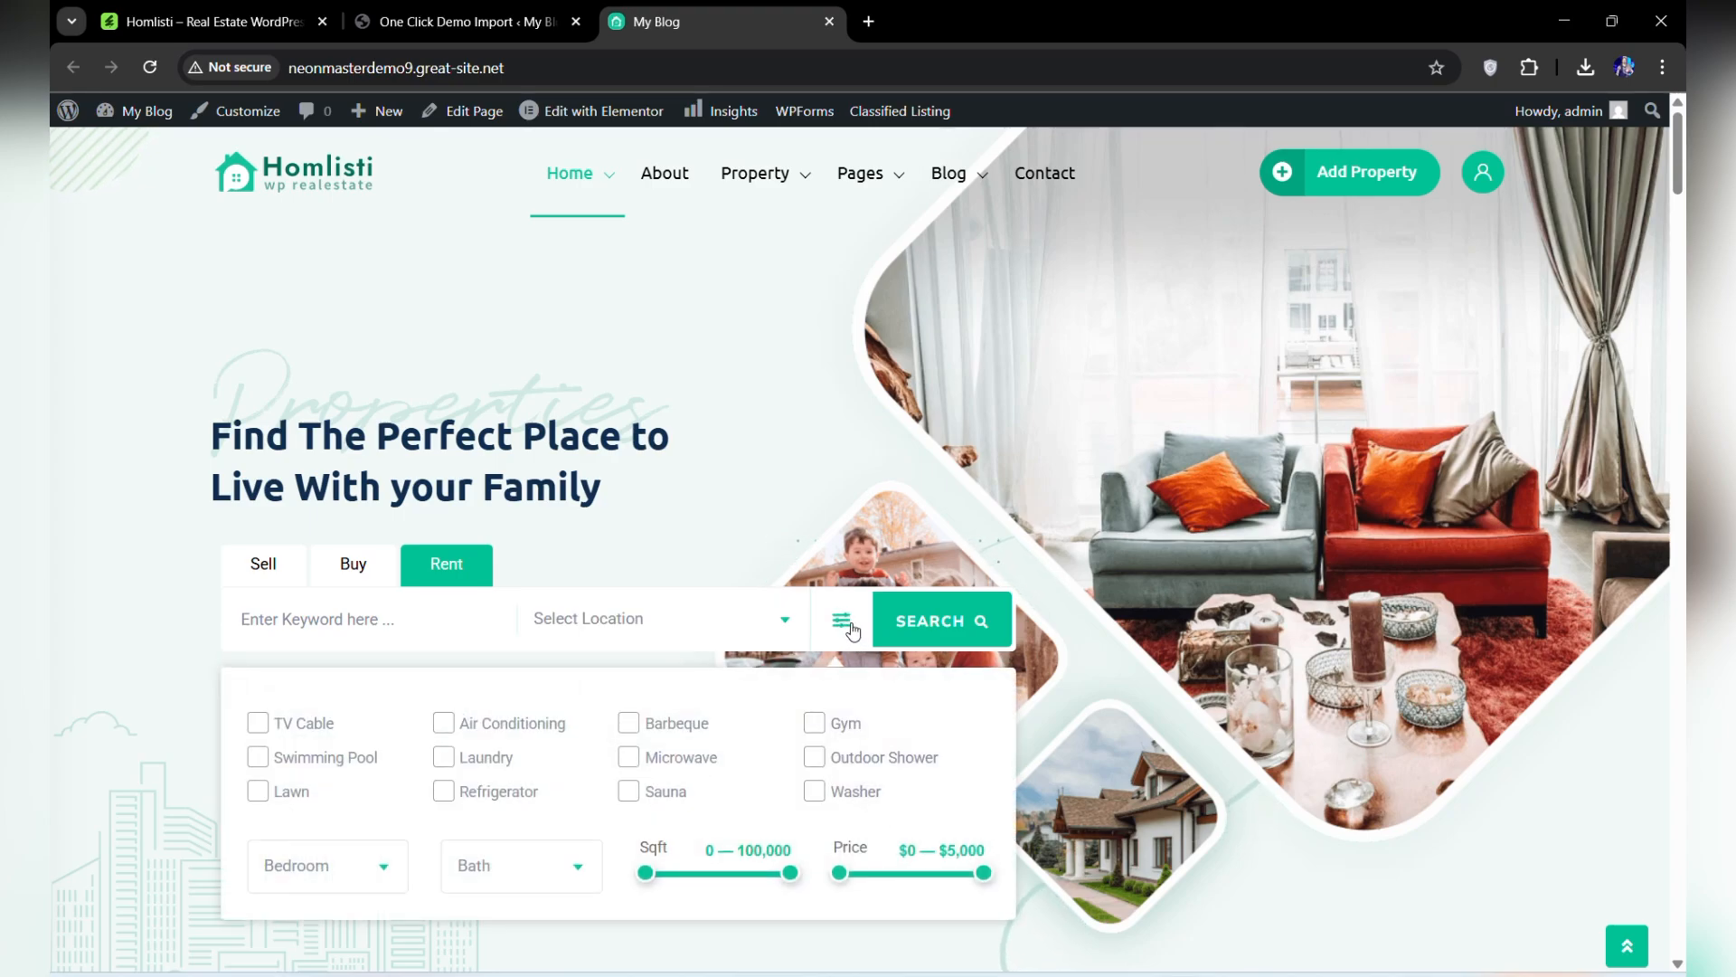
pyautogui.click(843, 623)
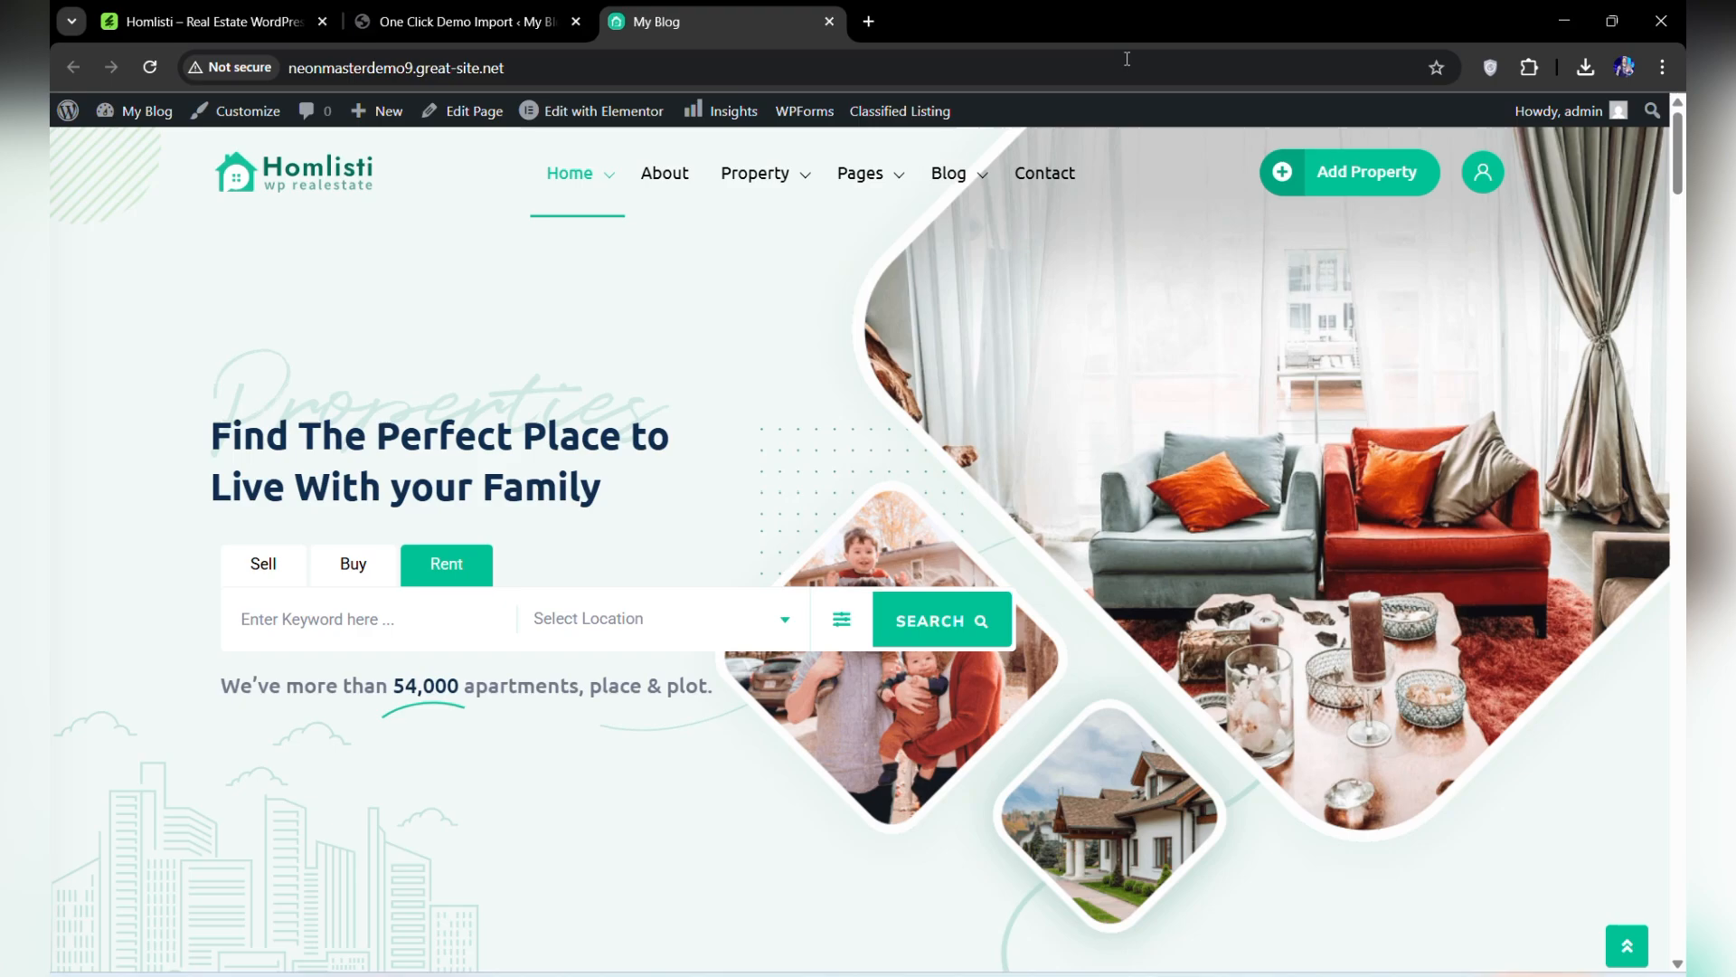
# Step: Review the homepage from Our Featured Properties to the property type section, advancing the property type carousel
pyautogui.scroll(-3, 1088, 548)
pyautogui.scroll(-5, 1077, 528)
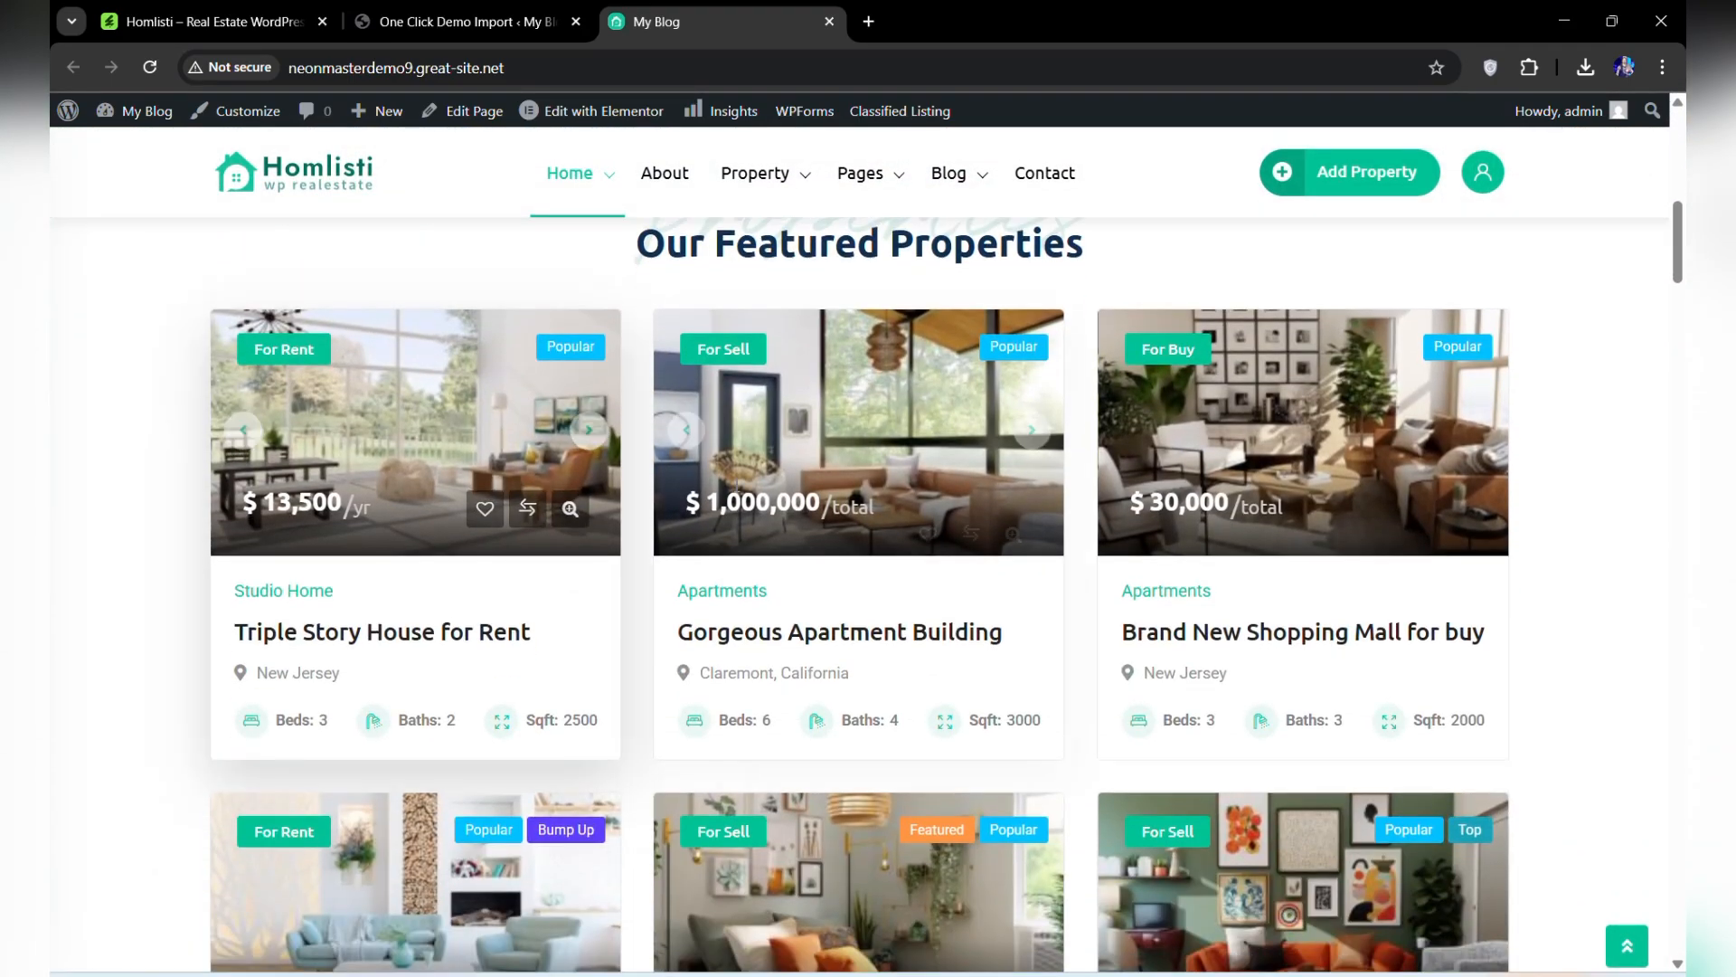
pyautogui.click(1032, 432)
pyautogui.scroll(-5, 575, 531)
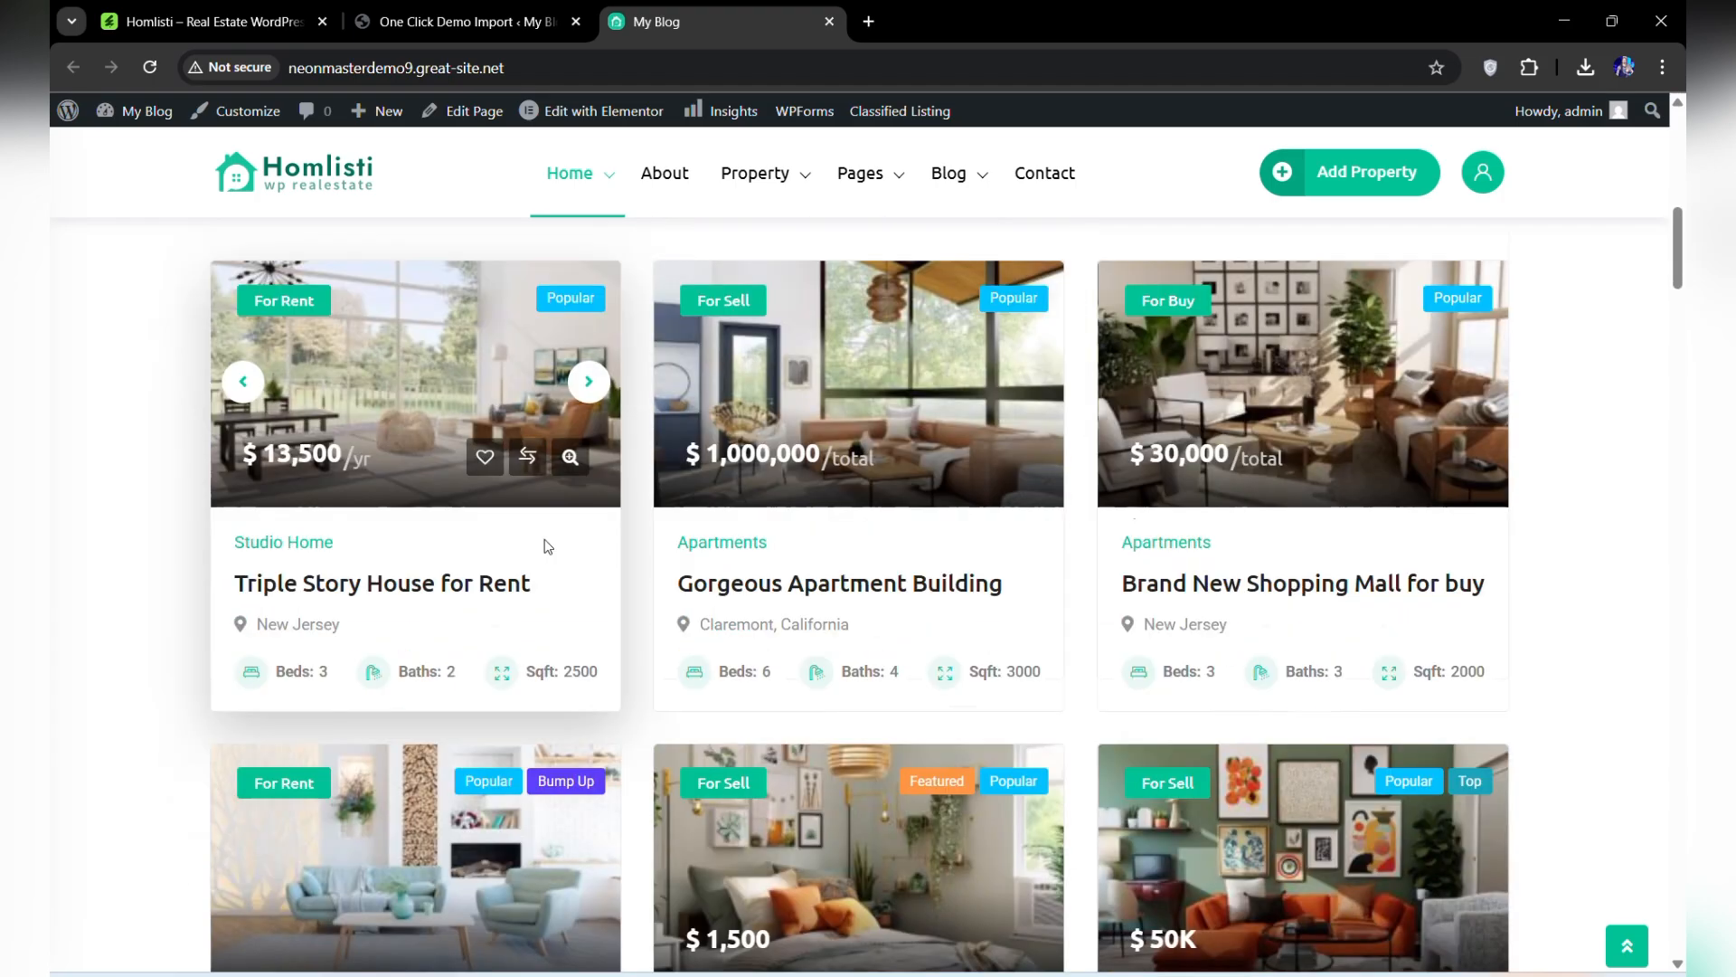
pyautogui.scroll(-6, 1290, 425)
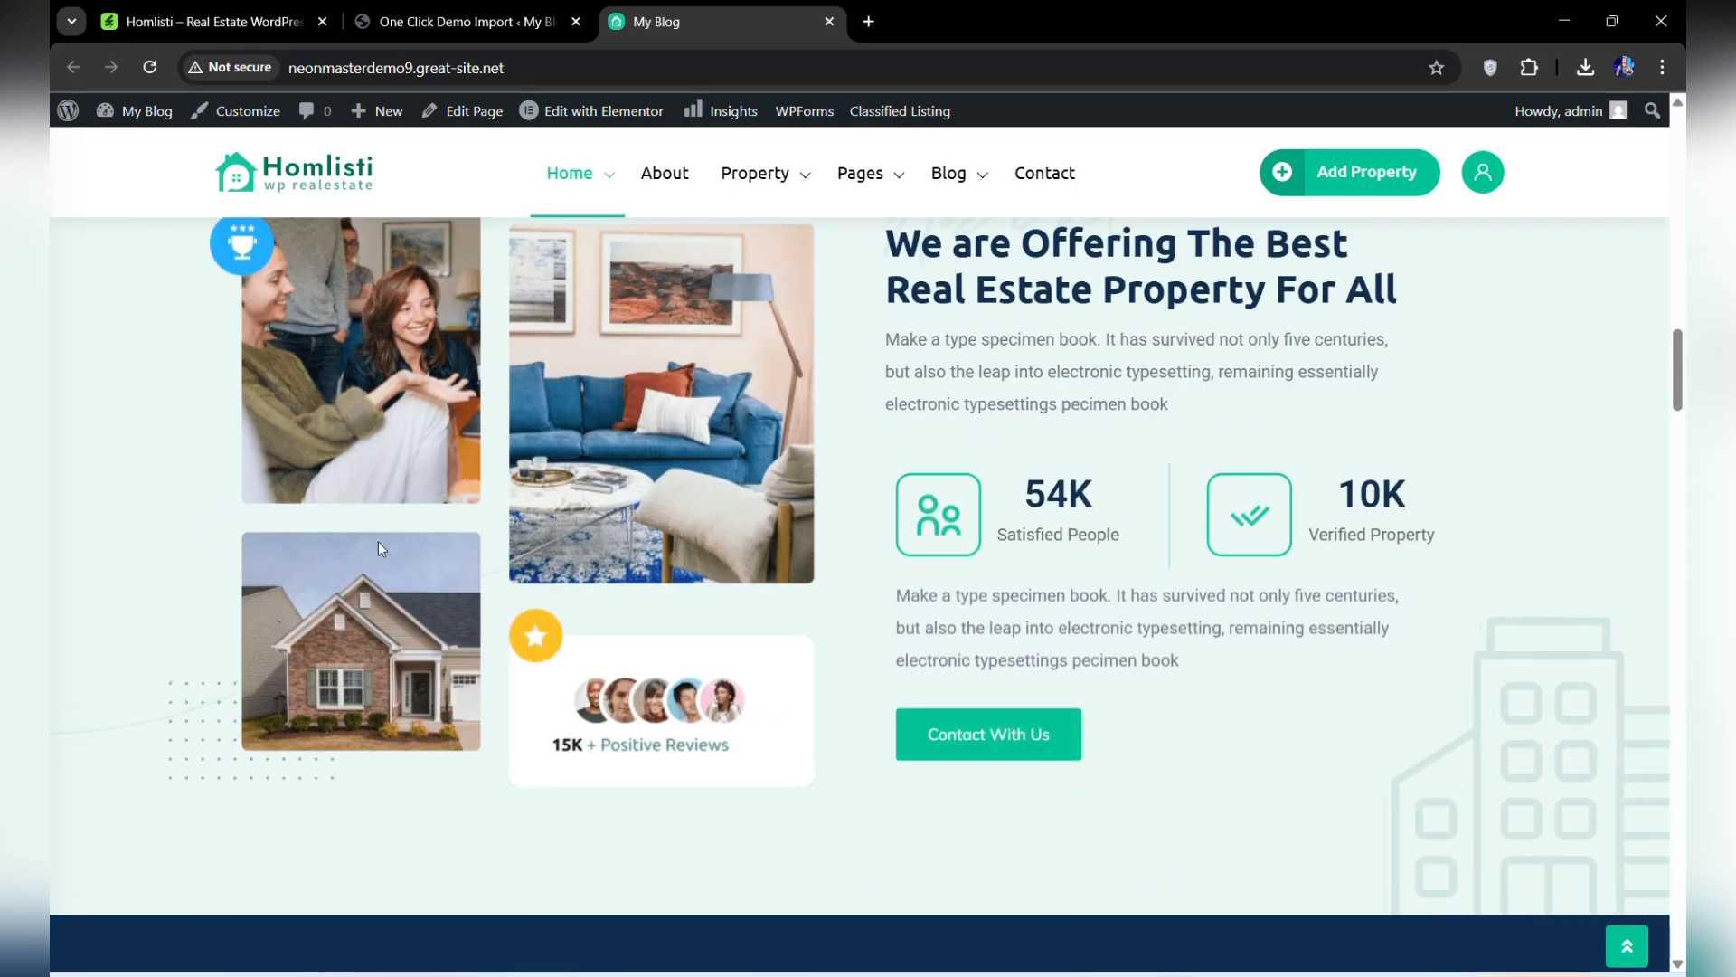
pyautogui.scroll(-3, 561, 593)
pyautogui.scroll(-4, 566, 588)
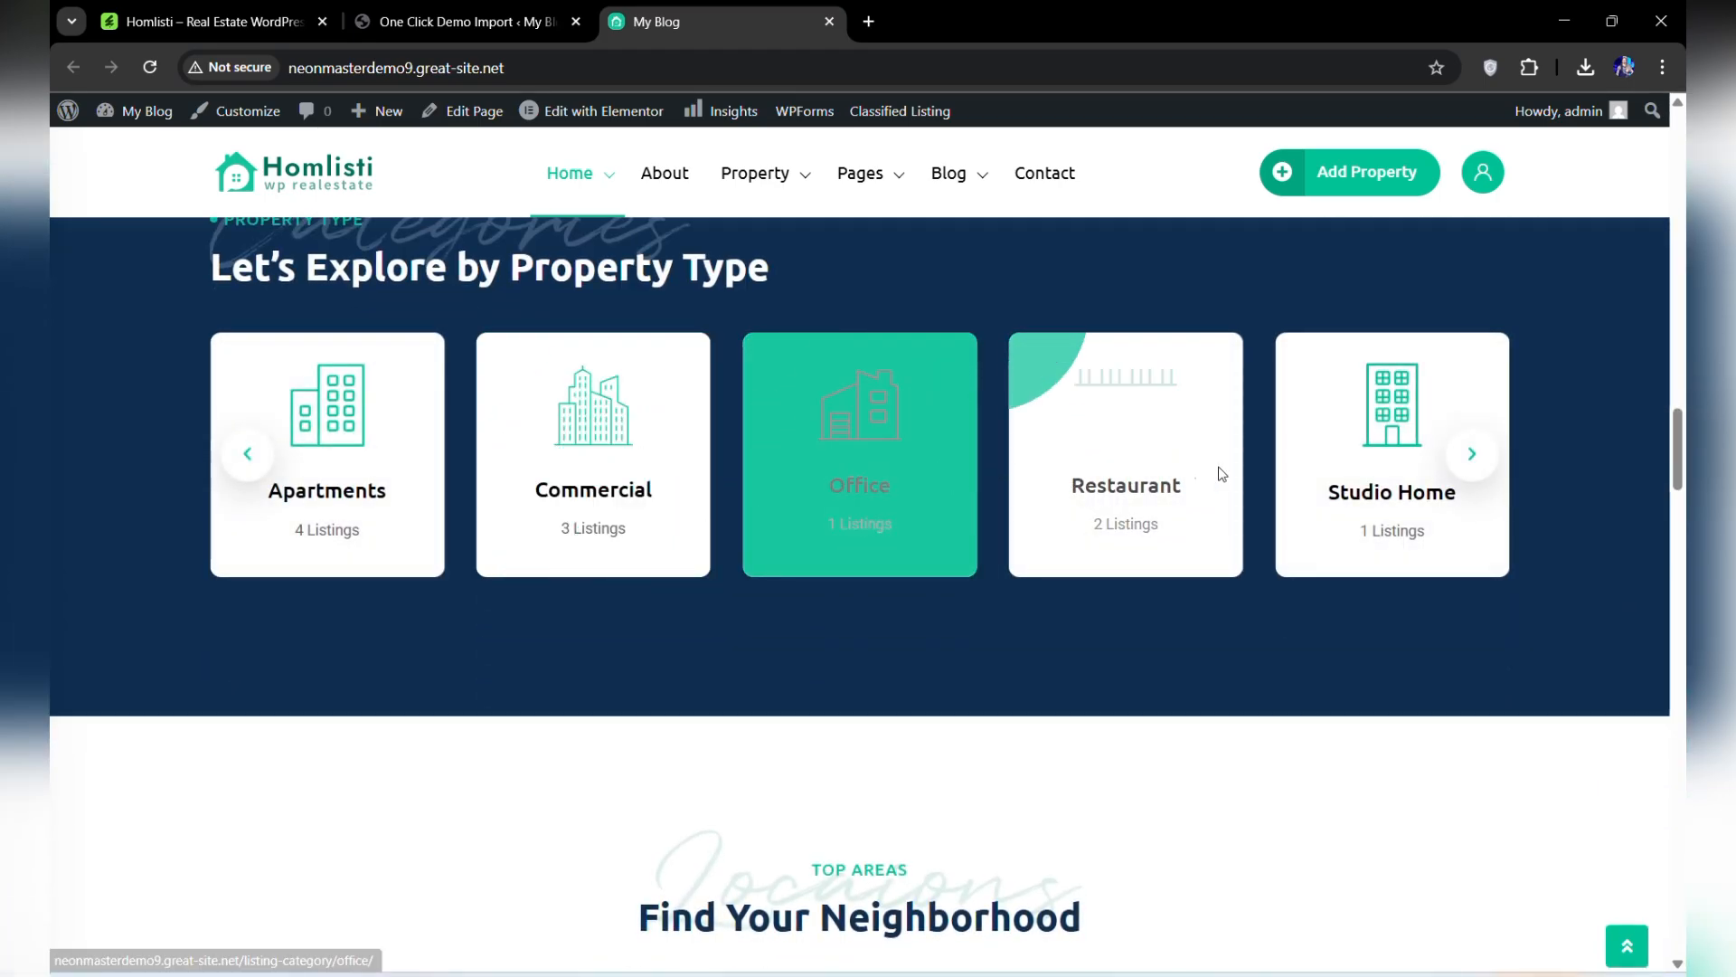
pyautogui.click(1472, 454)
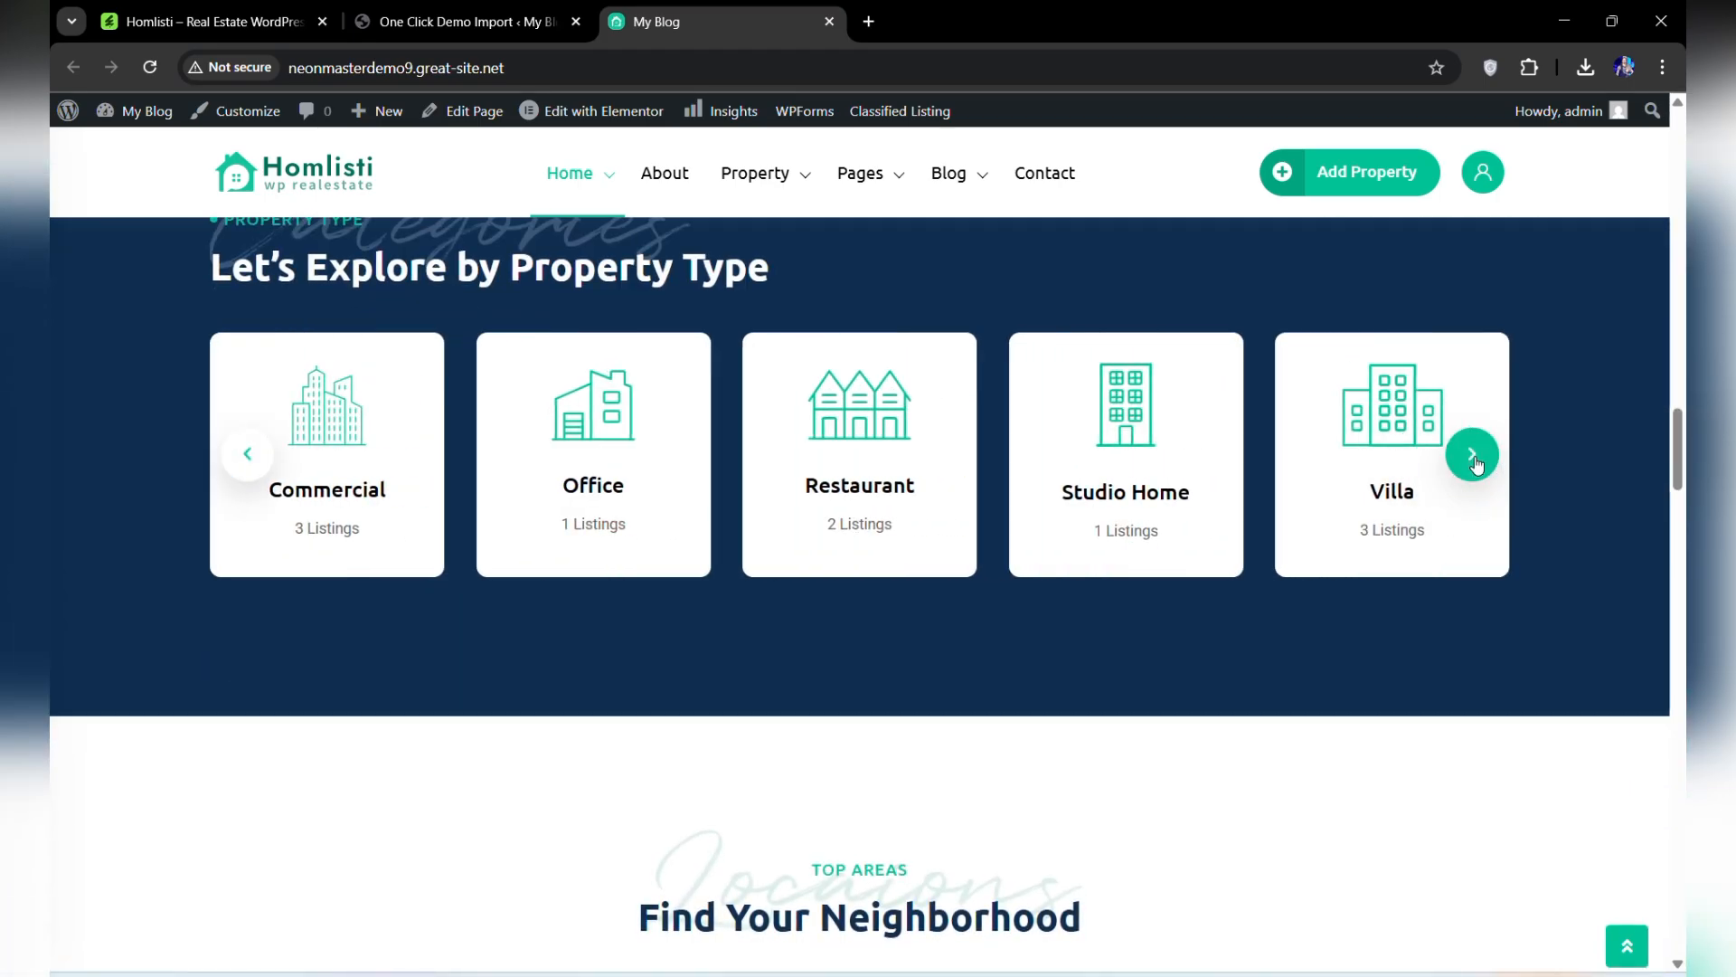
pyautogui.click(1471, 455)
# Step: Review the remaining homepage sections from Find Your Neighborhood down to the footer, and return to the top of the page
pyautogui.scroll(-2, 1284, 494)
pyautogui.scroll(-4, 1284, 494)
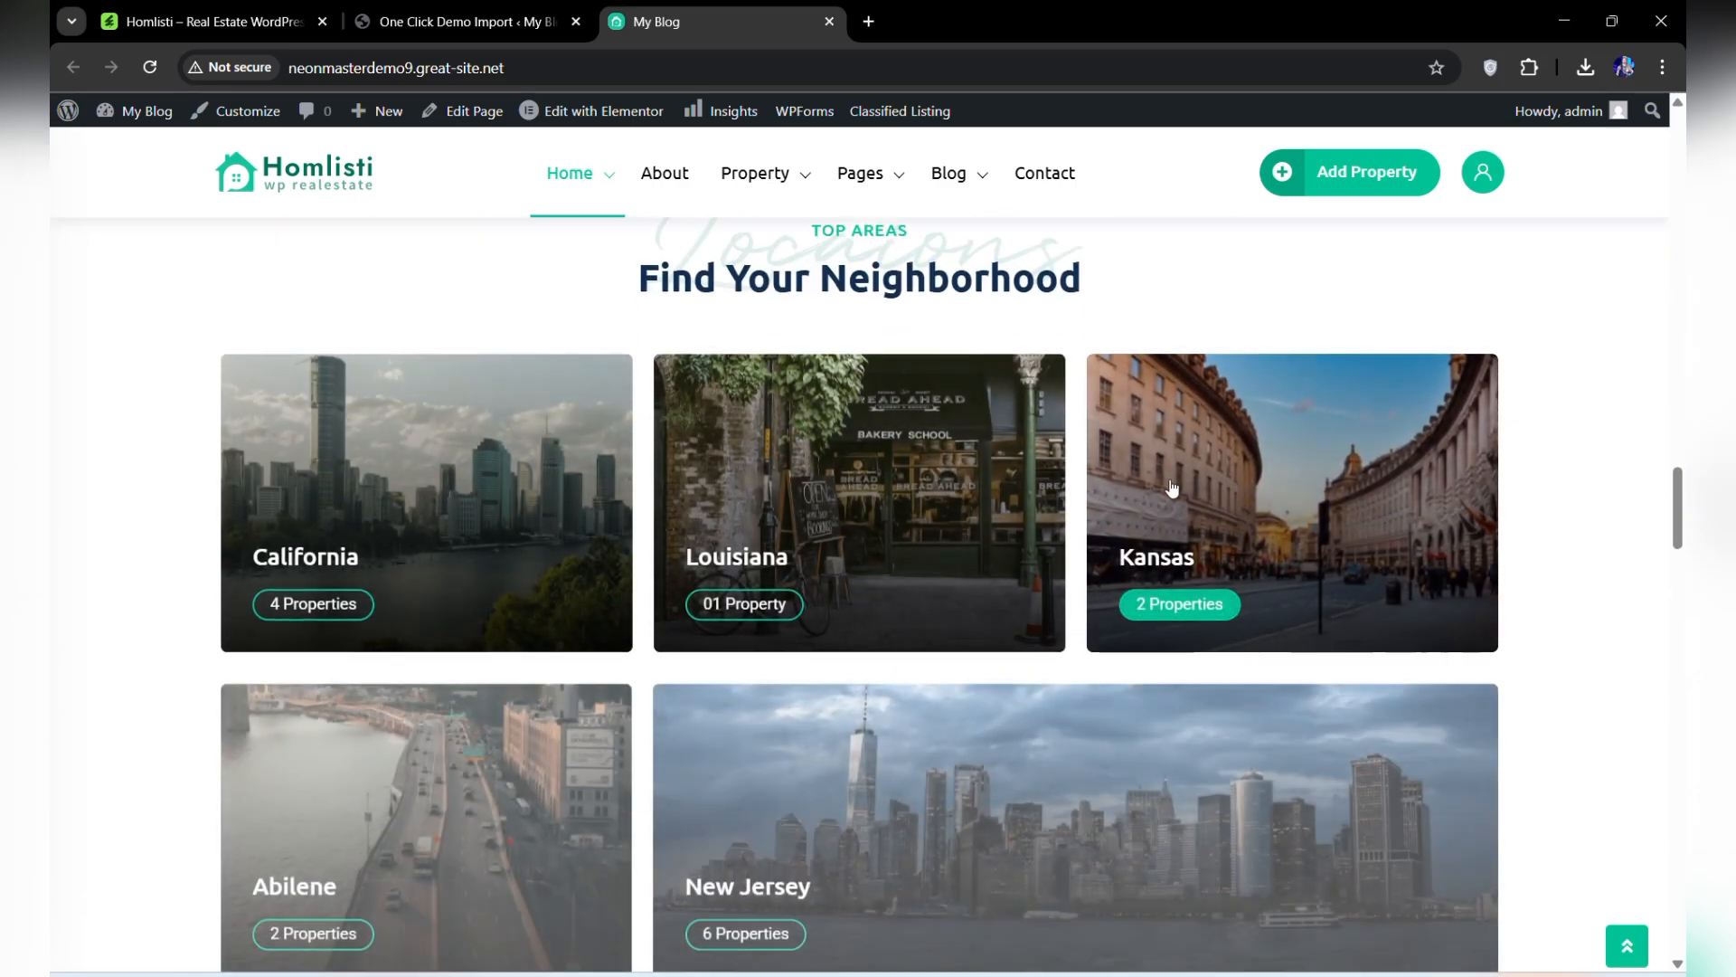
pyautogui.scroll(-1, 456, 516)
pyautogui.scroll(-3, 455, 516)
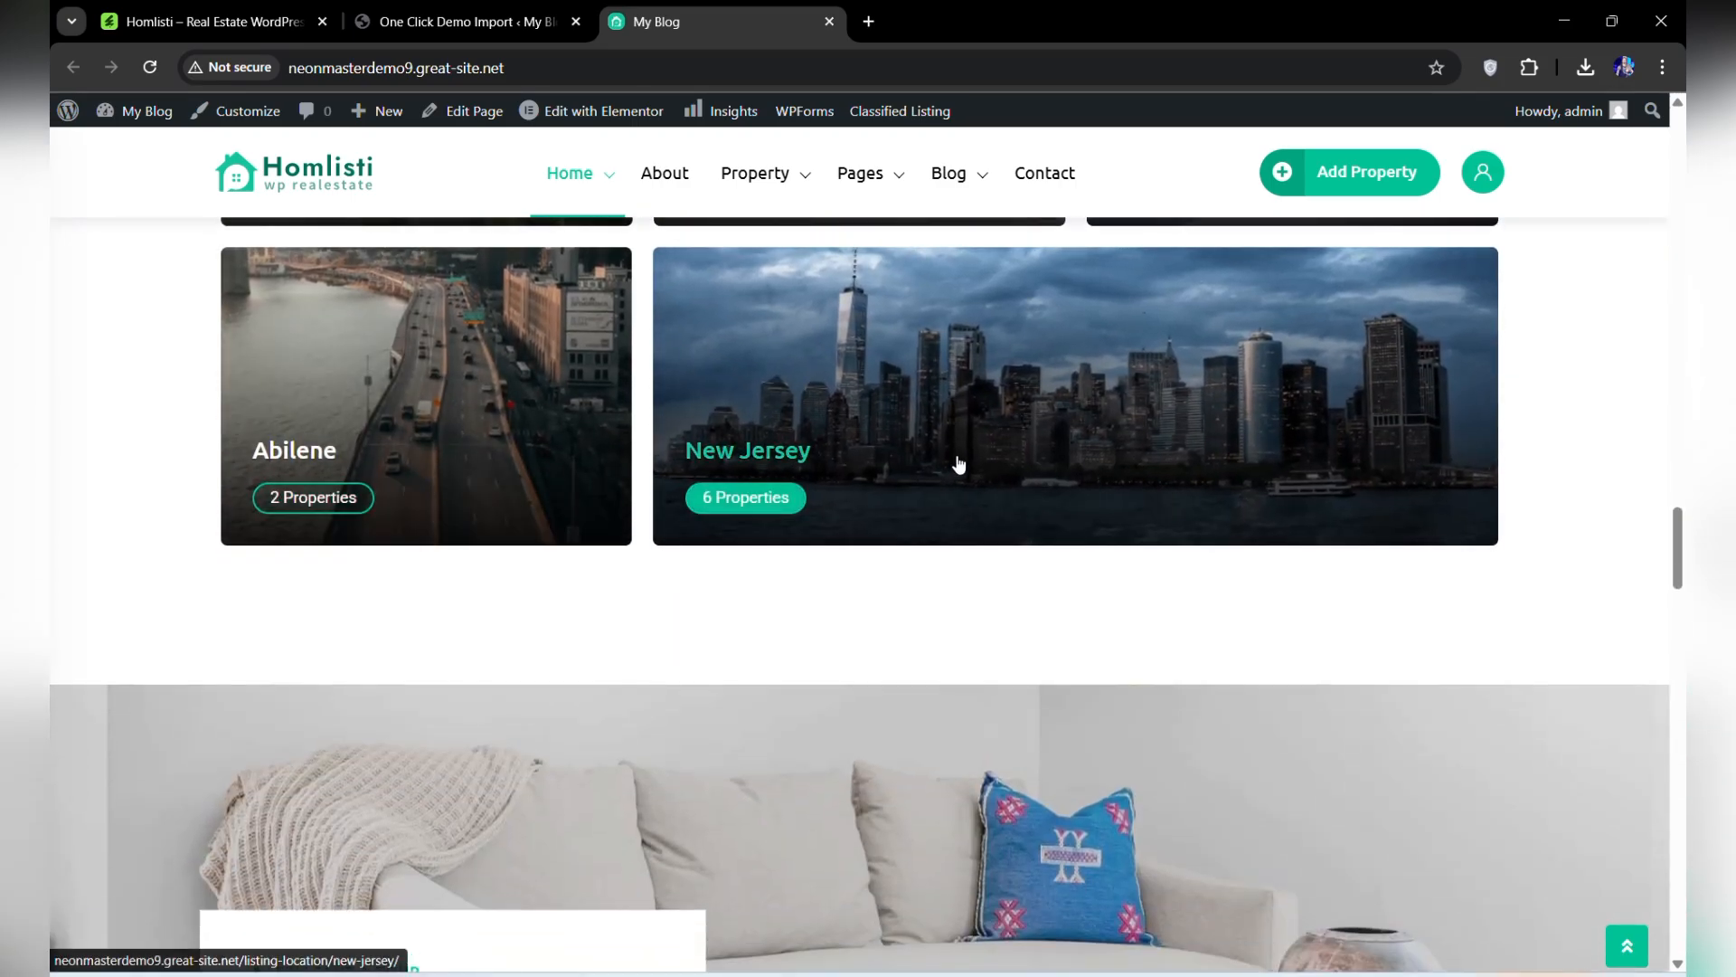
pyautogui.scroll(-4, 957, 464)
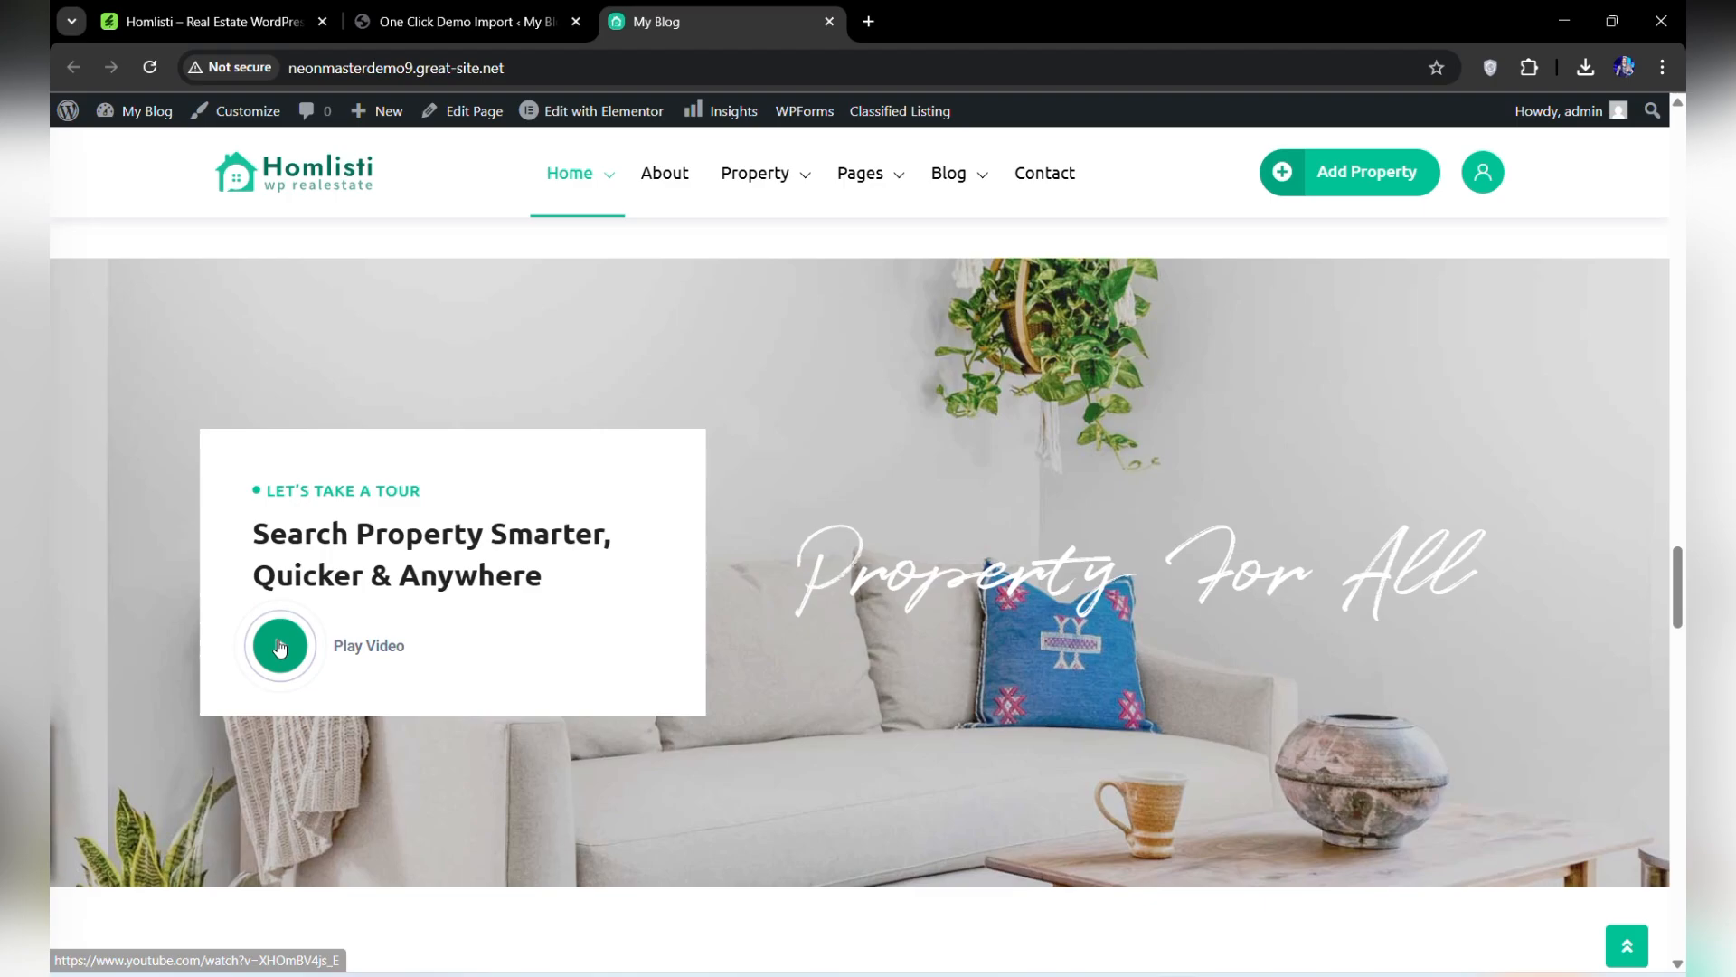
pyautogui.scroll(-5, 415, 666)
pyautogui.scroll(-10, 419, 667)
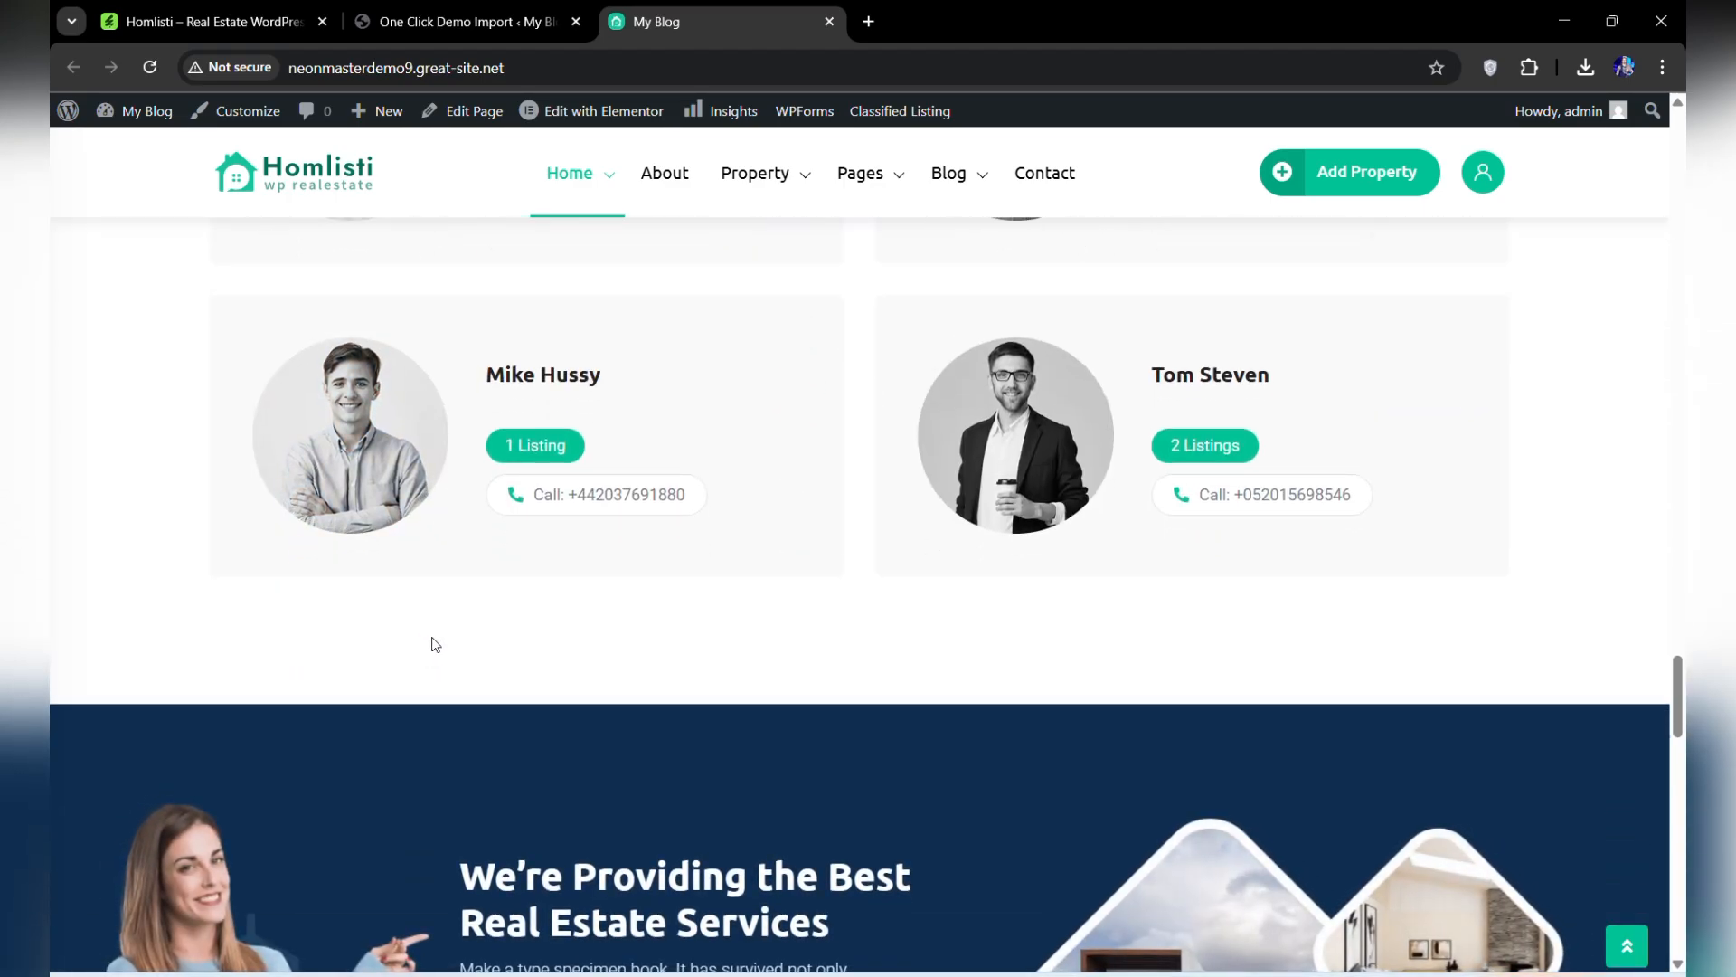
pyautogui.scroll(-5, 435, 640)
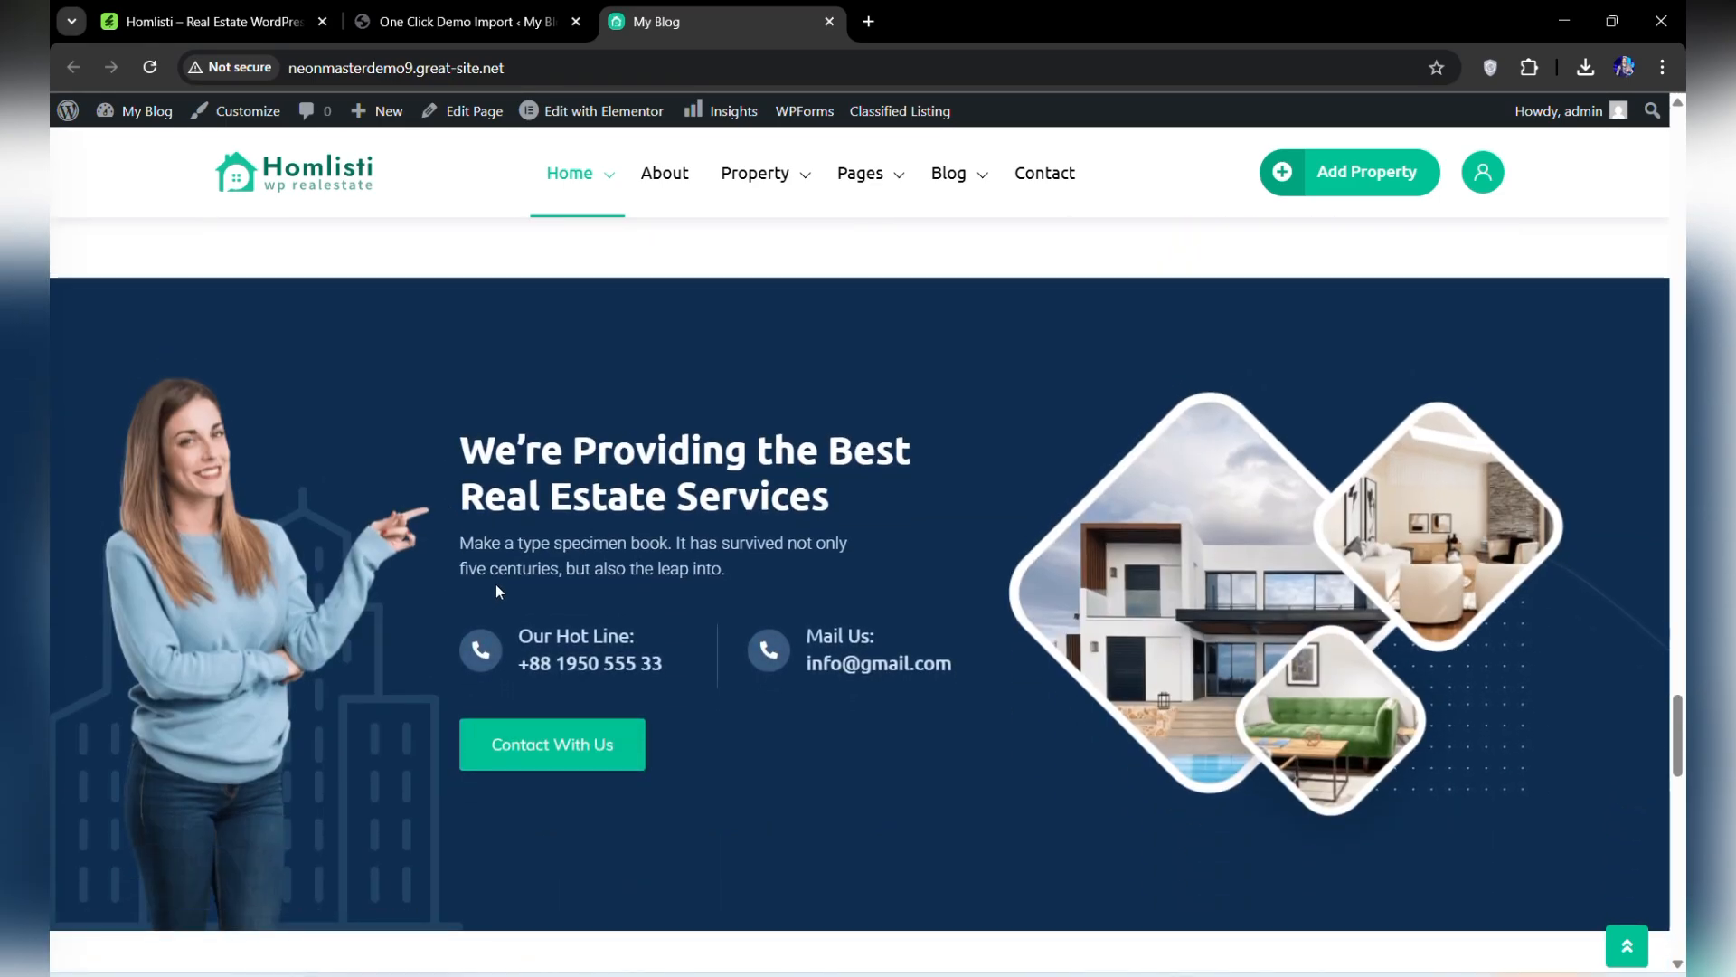
pyautogui.scroll(-5, 550, 581)
pyautogui.scroll(-4, 551, 586)
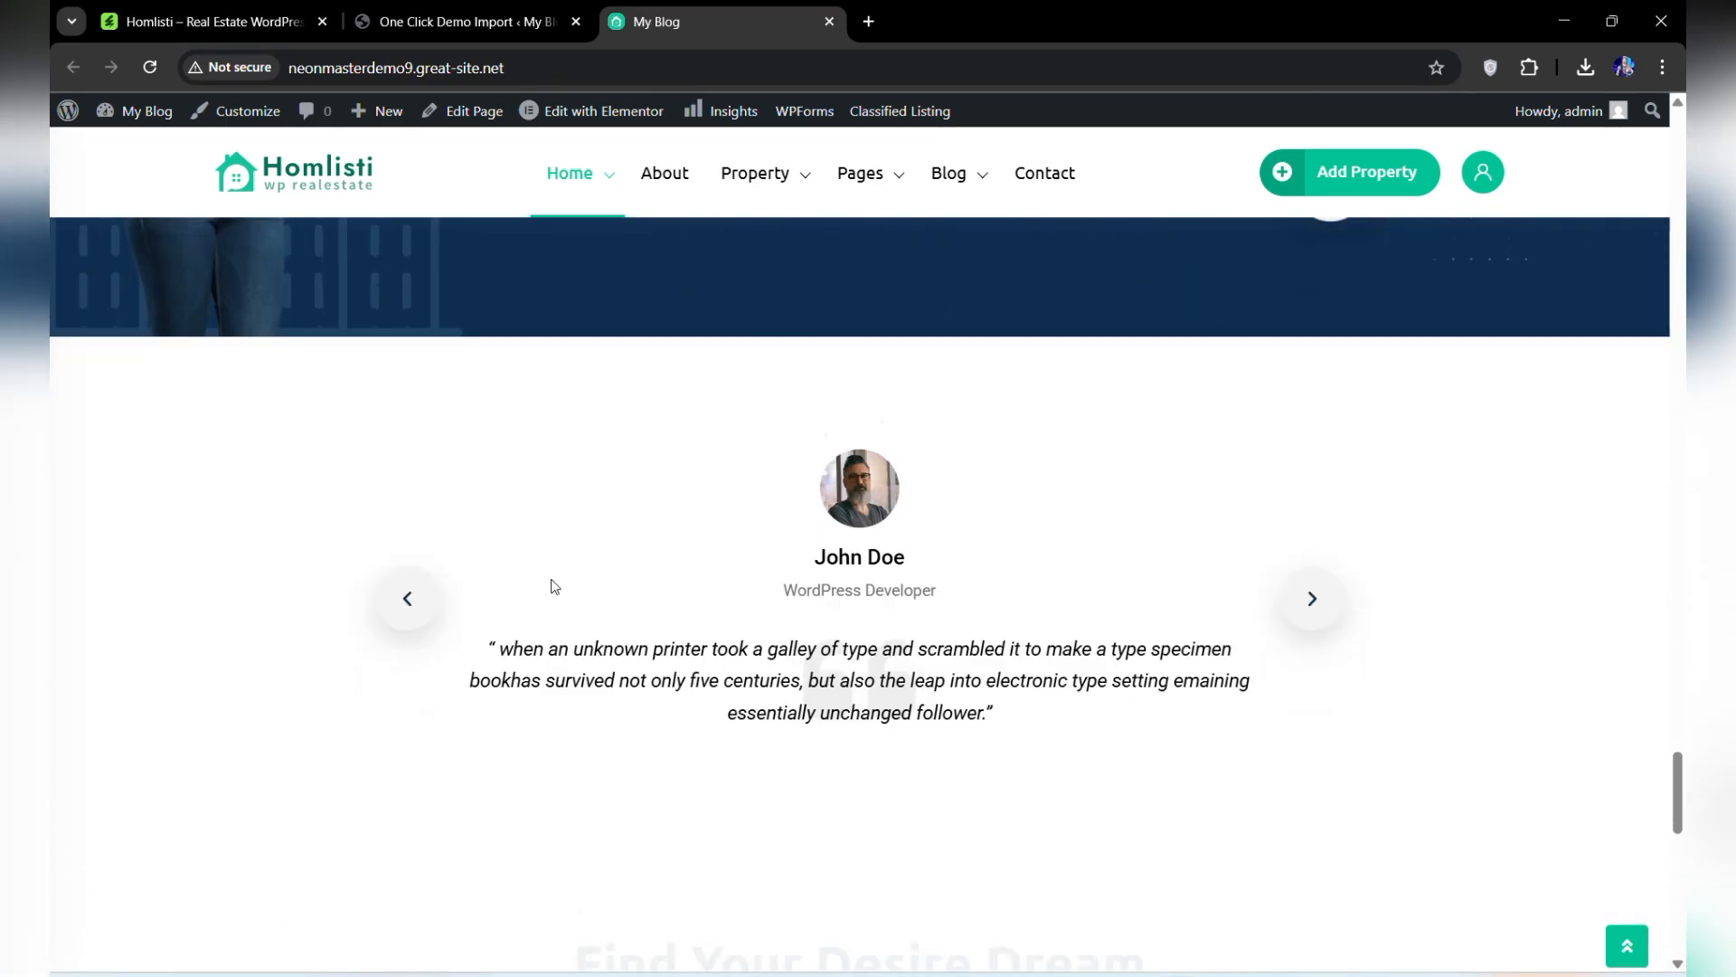
pyautogui.scroll(-10, 554, 586)
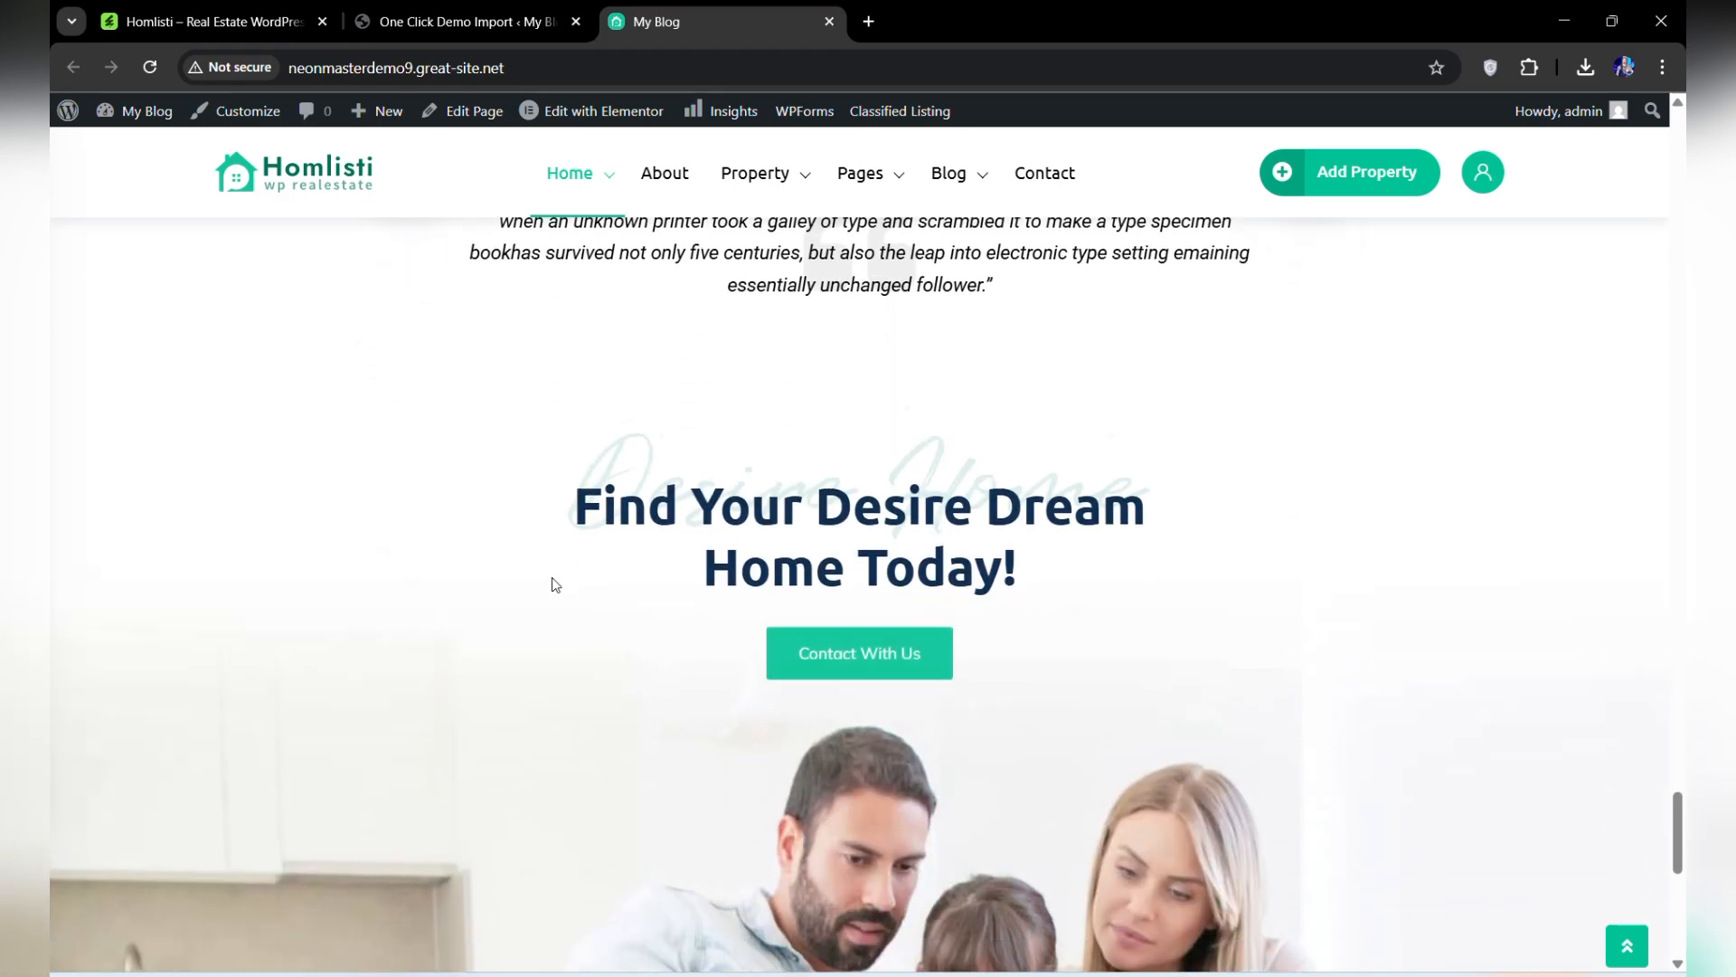
pyautogui.scroll(-2, 553, 582)
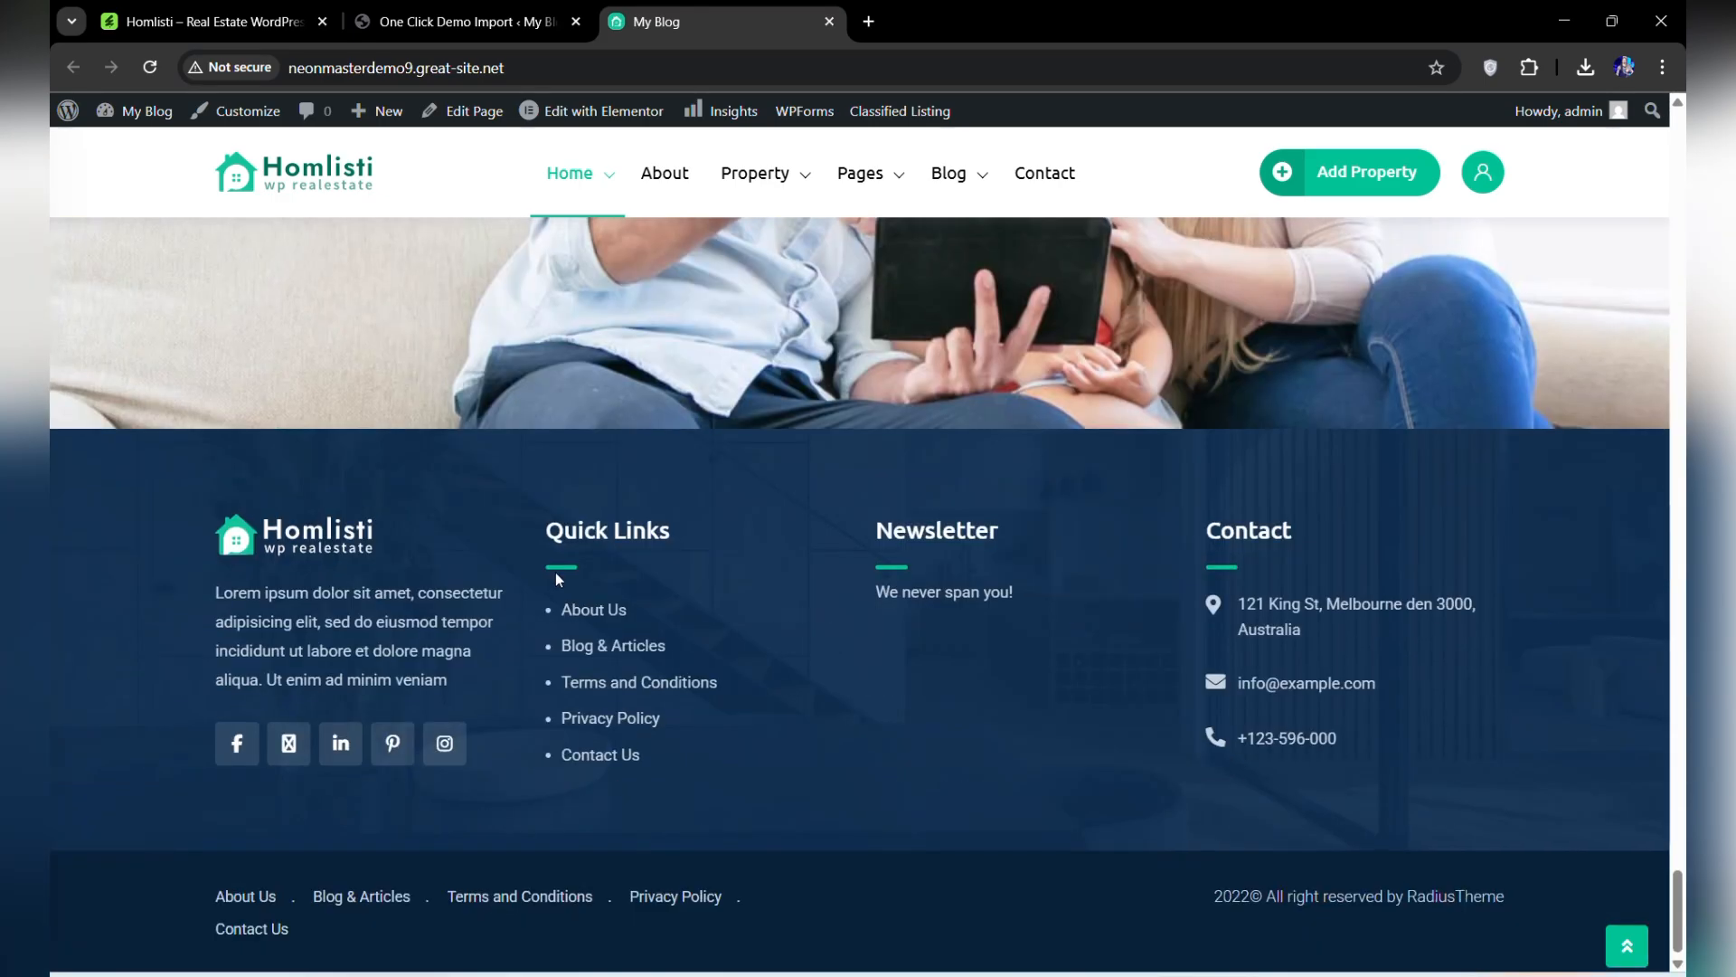
pyautogui.moveTo(1678, 946); pyautogui.dragTo(1646, 877)
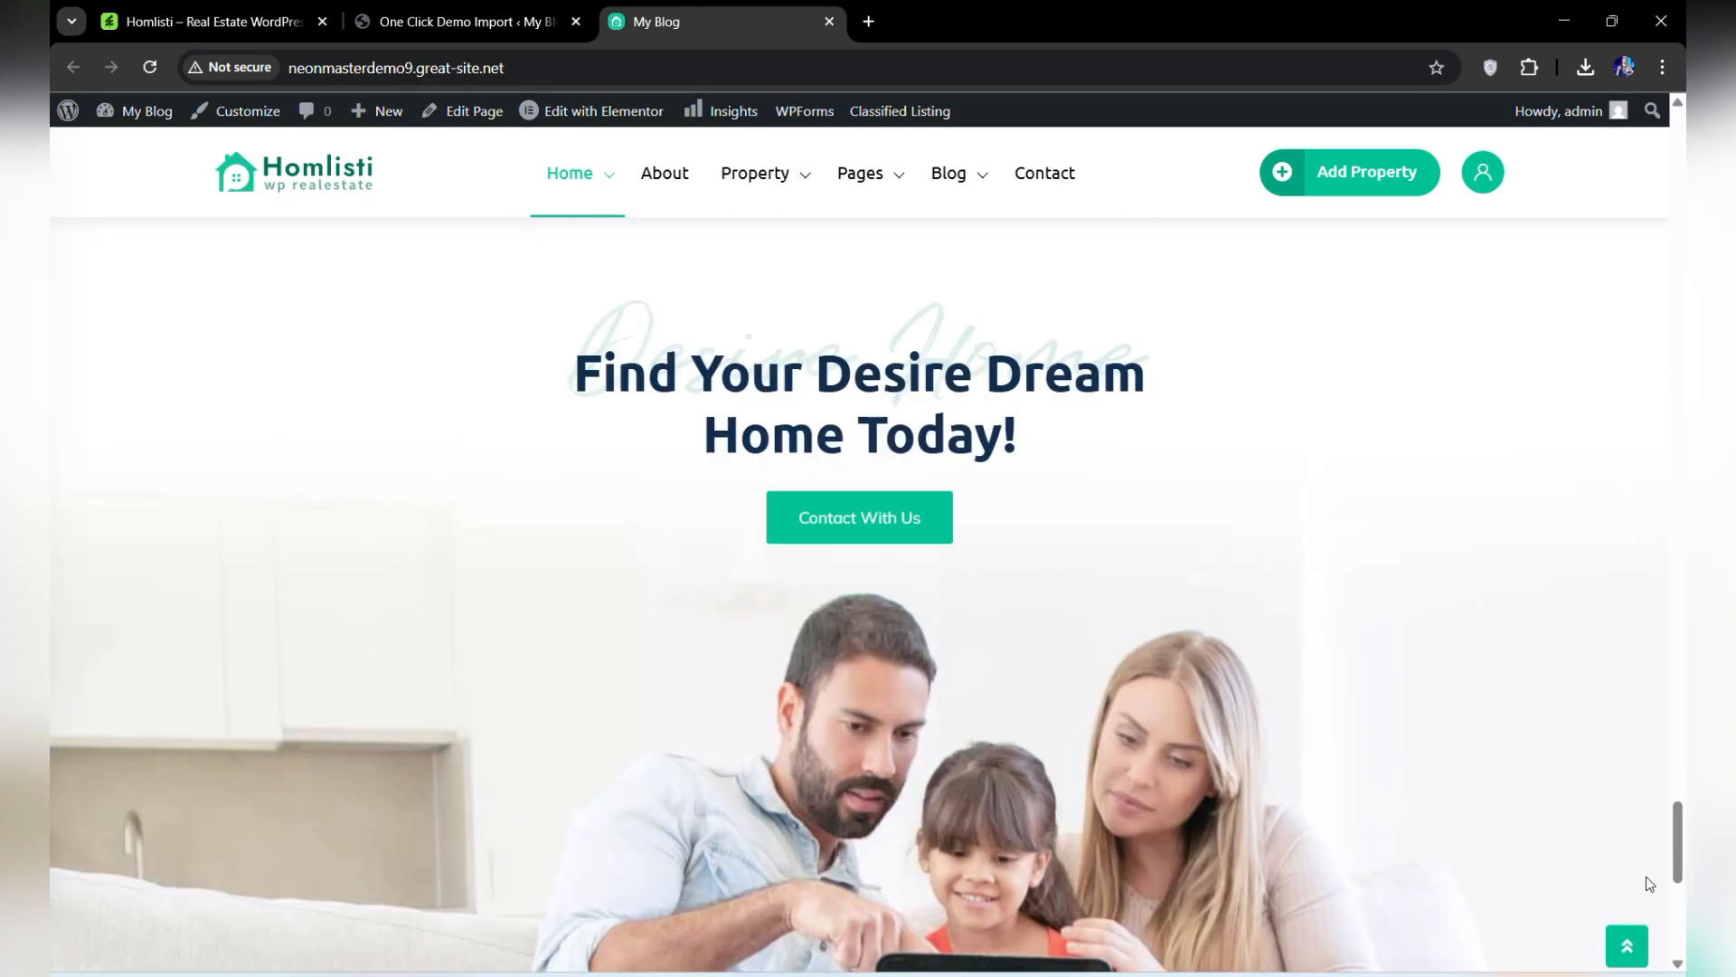
pyautogui.click(1625, 949)
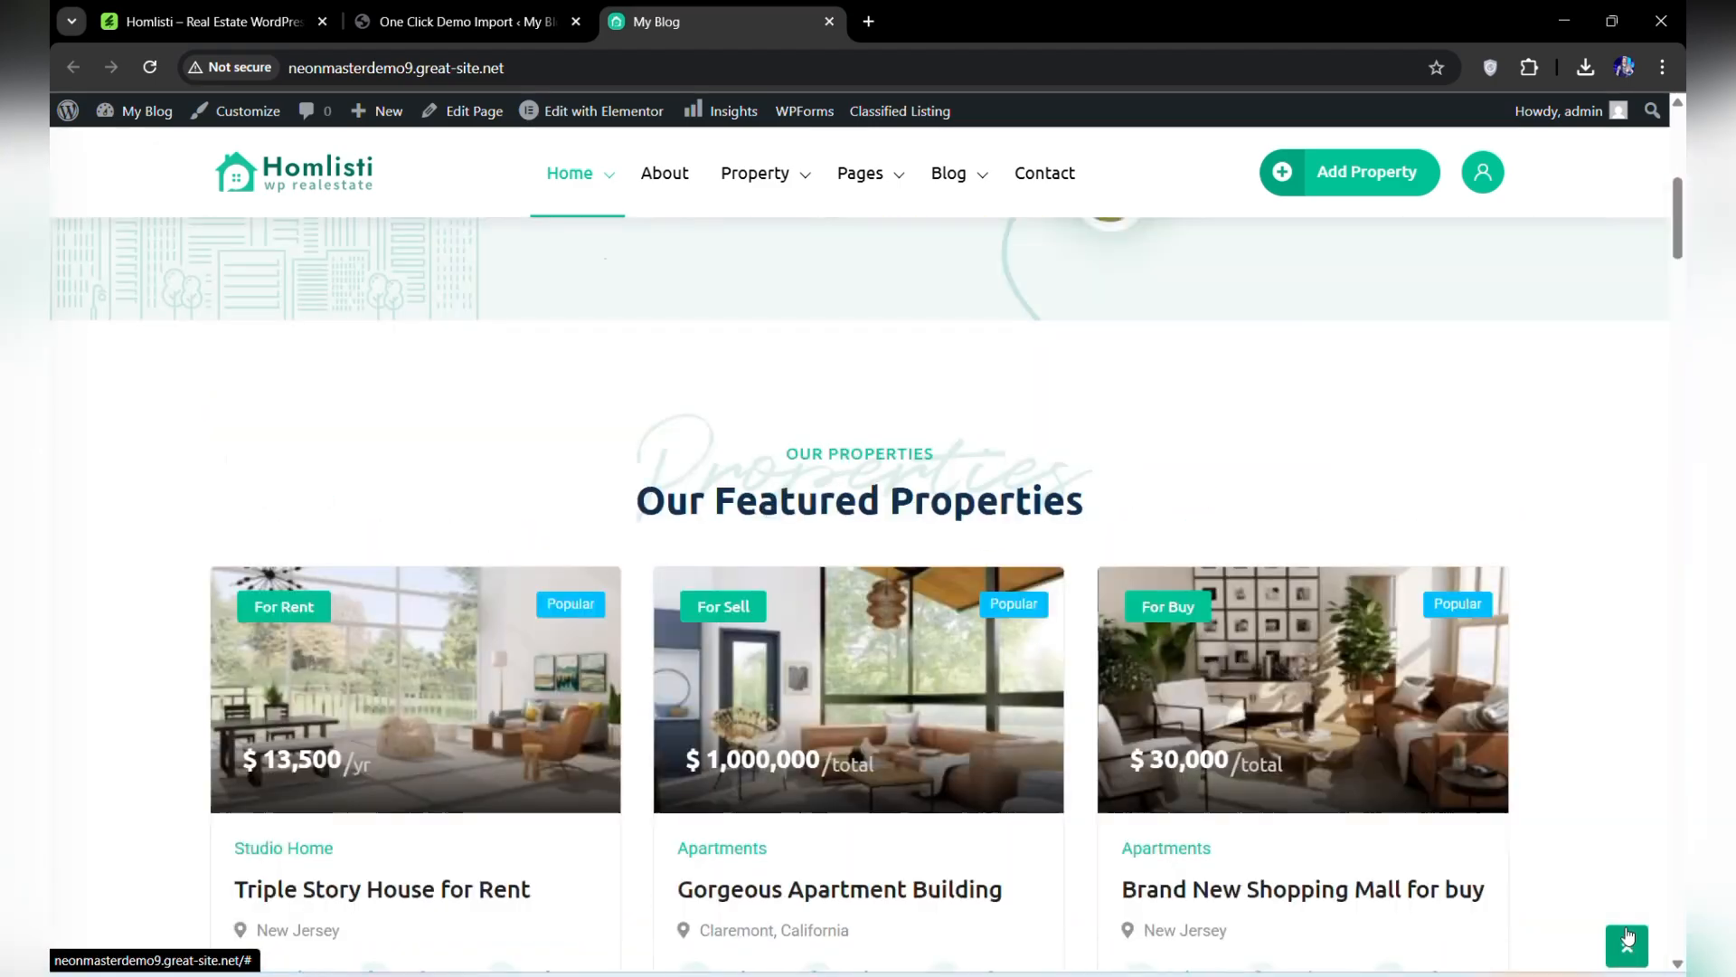